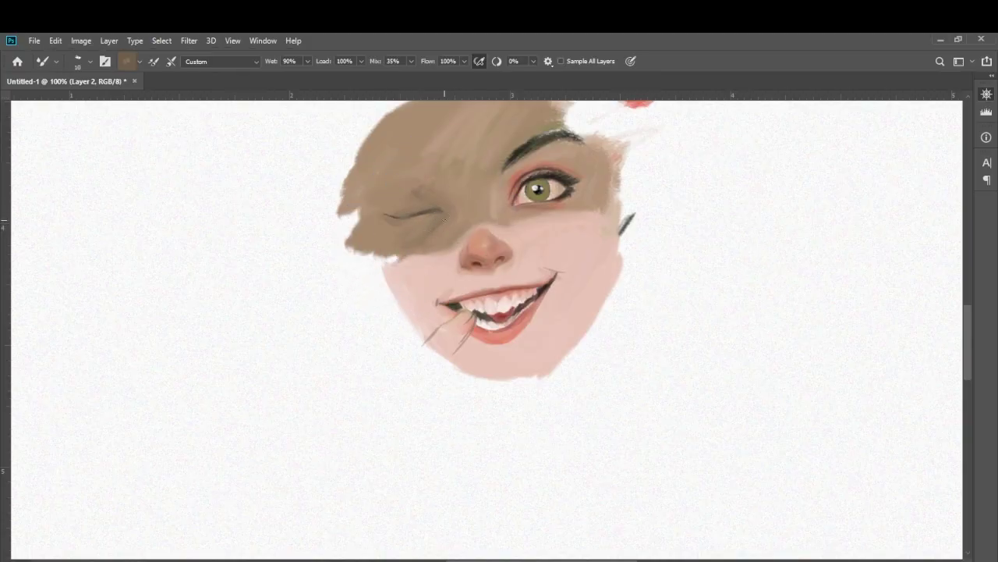
- Blend tan hair paint over the closed winking eye and its lash end
{"action": "left_click_drag", "start_coordinate": [425, 191], "coordinate": [398, 204]}
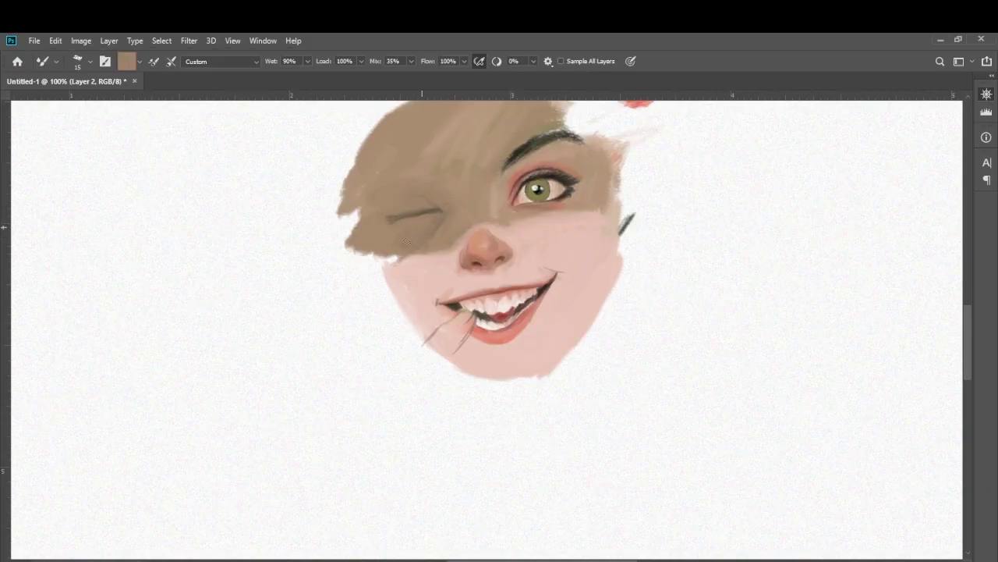
{"action": "left_click", "coordinate": [436, 205], "text": "alt"}
{"action": "key", "text": "bracketright"}
{"action": "key", "text": "bracketright"}
{"action": "key", "text": "bracketright"}
{"action": "left_click", "coordinate": [428, 195], "text": "alt"}
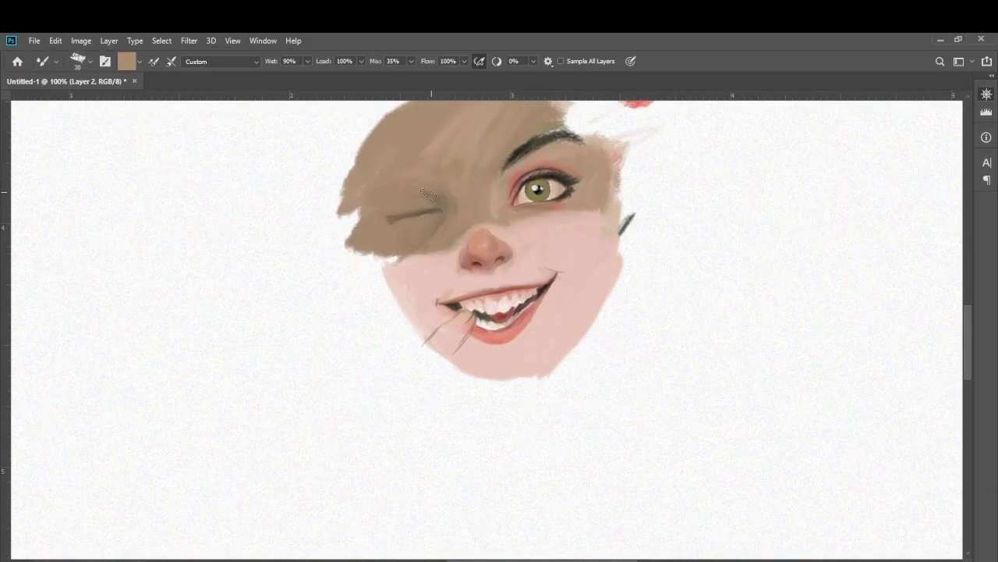
{"action": "left_click_drag", "start_coordinate": [432, 187], "coordinate": [428, 229]}
- Paint lighter pink skin above the winking eyelid using colours sampled from cheek and hair
{"action": "left_click", "coordinate": [437, 253], "text": "alt"}
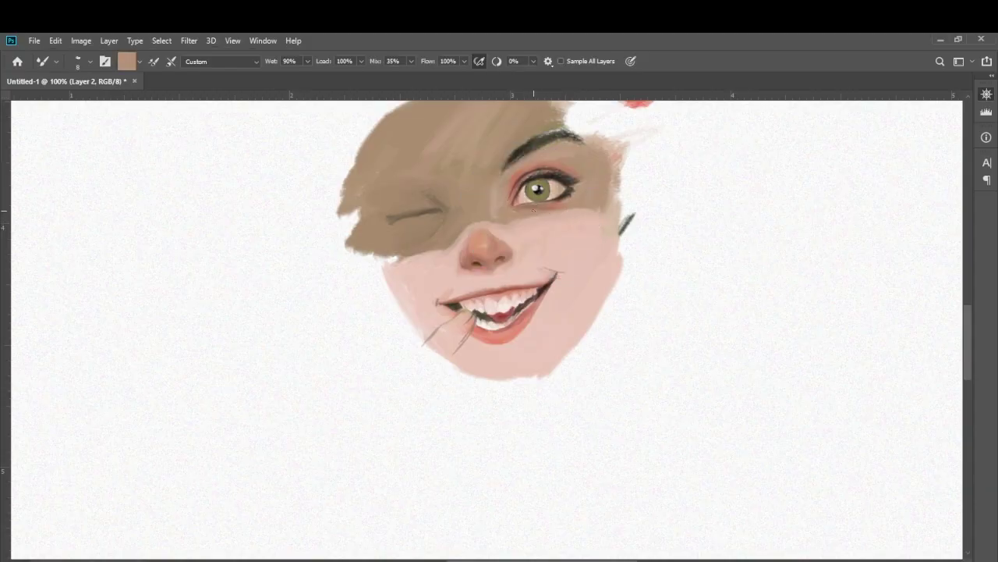
{"action": "left_click", "coordinate": [390, 253], "text": "alt"}
{"action": "key", "text": "bracketright"}
{"action": "key", "text": "bracketright"}
{"action": "key", "text": "bracketright"}
{"action": "left_click", "coordinate": [401, 273], "text": "alt"}
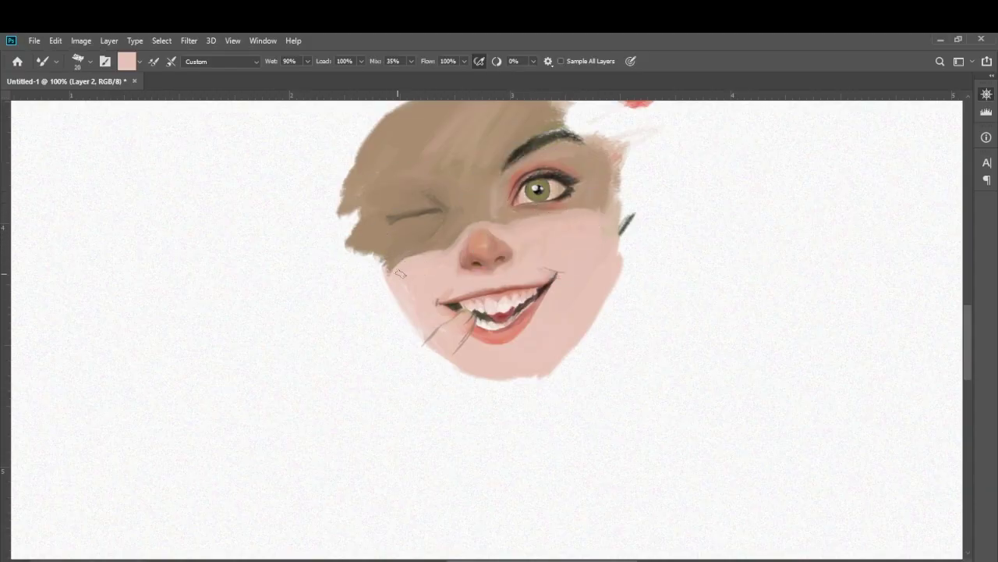
{"action": "left_click_drag", "start_coordinate": [401, 304], "coordinate": [390, 345]}
{"action": "left_click", "coordinate": [457, 210], "text": "alt"}
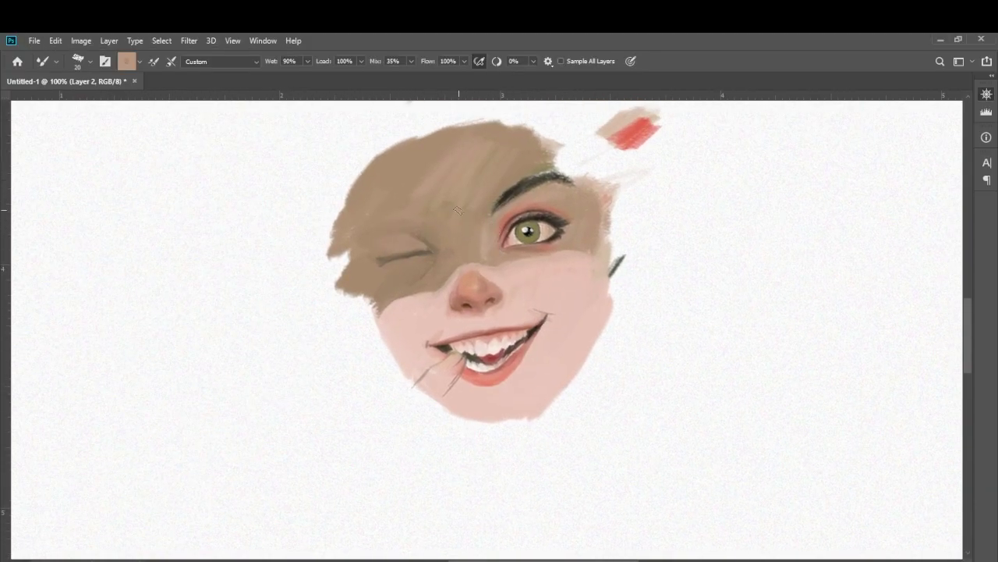
{"action": "key", "text": "bracketright"}
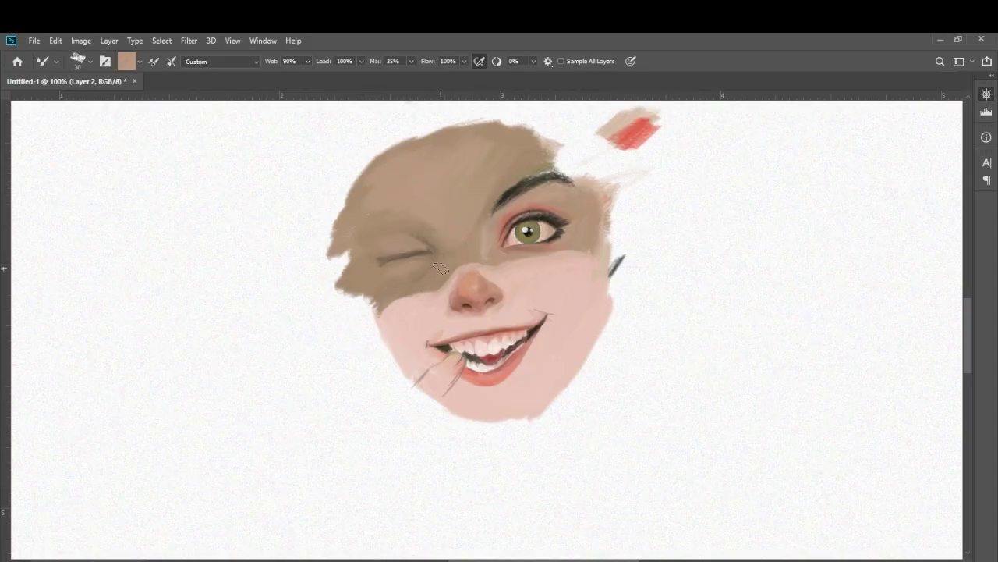
{"action": "left_click", "coordinate": [482, 251], "text": "alt"}
{"action": "left_click", "coordinate": [545, 193], "text": "alt"}
{"action": "left_click_drag", "start_coordinate": [373, 244], "coordinate": [406, 228]}
- Paint soft peach-orange blush across the right cheek, smoothing it toward the jaw
{"action": "left_click", "coordinate": [468, 289], "text": "alt"}
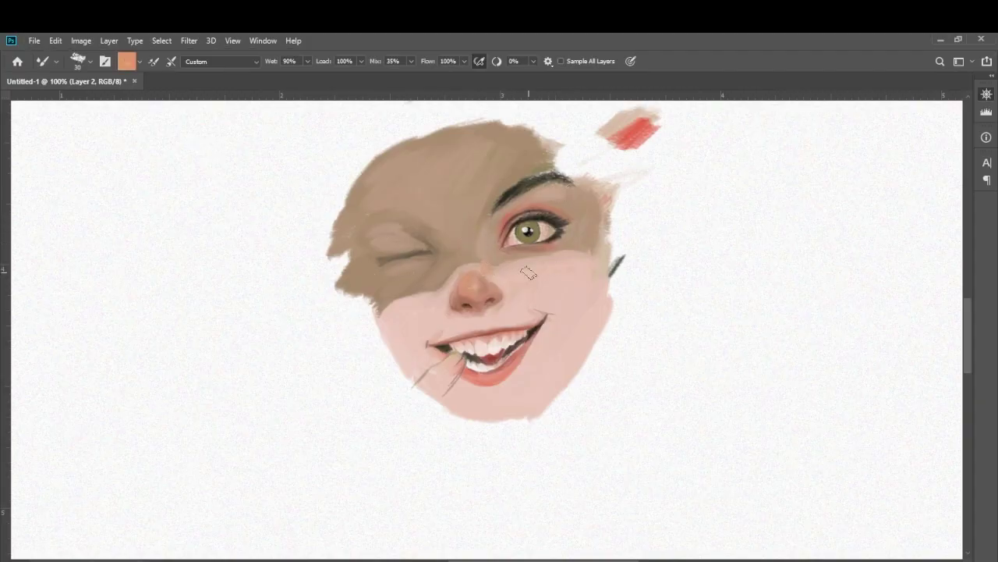
{"action": "mouse_move", "coordinate": [514, 269]}
{"action": "left_mouse_down"}
{"action": "mouse_move", "coordinate": [585, 285]}
{"action": "mouse_move", "coordinate": [557, 352]}
{"action": "left_mouse_up"}
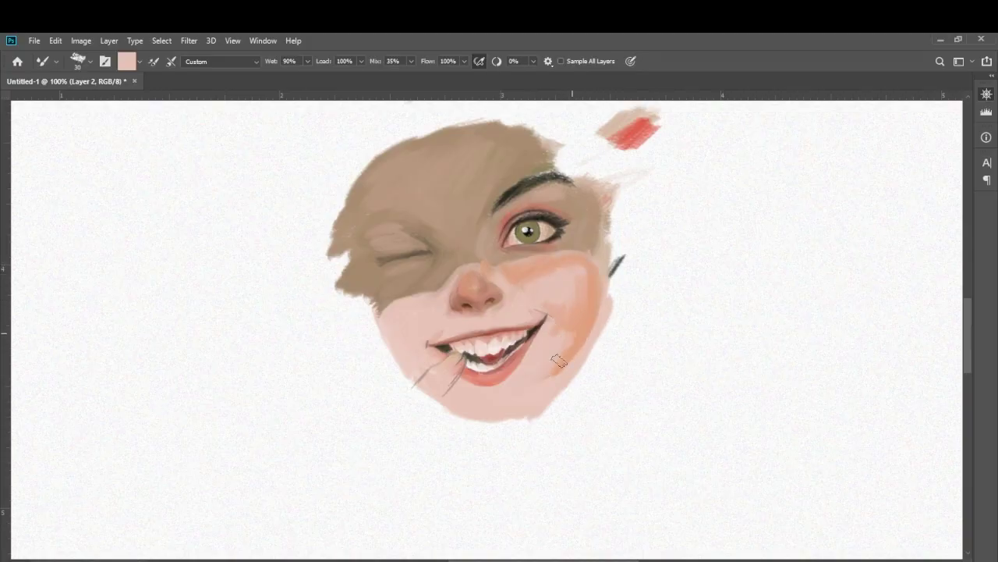
{"action": "mouse_move", "coordinate": [568, 300]}
{"action": "left_mouse_down"}
{"action": "mouse_move", "coordinate": [536, 267]}
{"action": "mouse_move", "coordinate": [583, 276]}
{"action": "mouse_move", "coordinate": [542, 270]}
{"action": "left_mouse_up"}
{"action": "left_click", "coordinate": [583, 279], "text": "alt"}
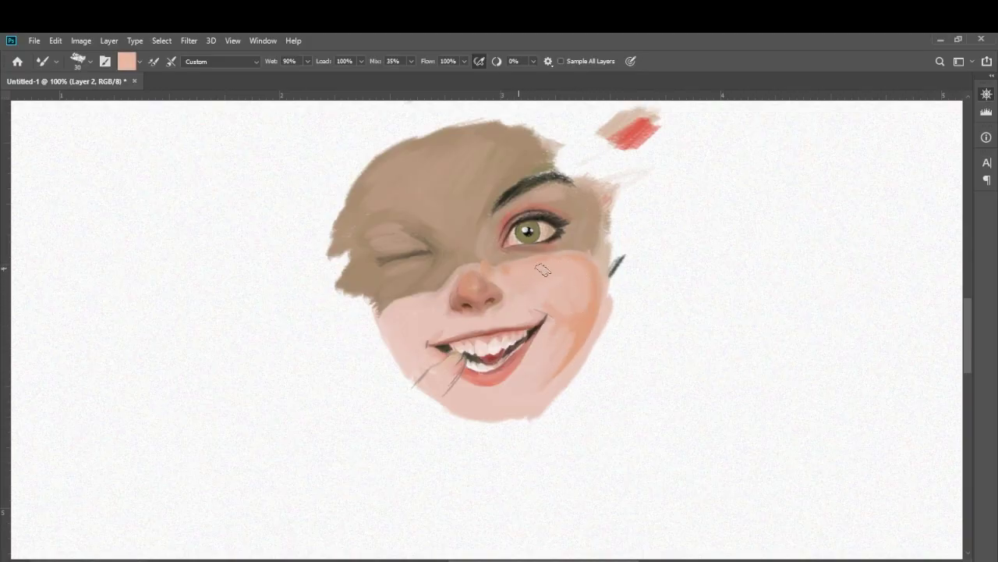
{"action": "left_click_drag", "start_coordinate": [575, 335], "coordinate": [521, 379]}
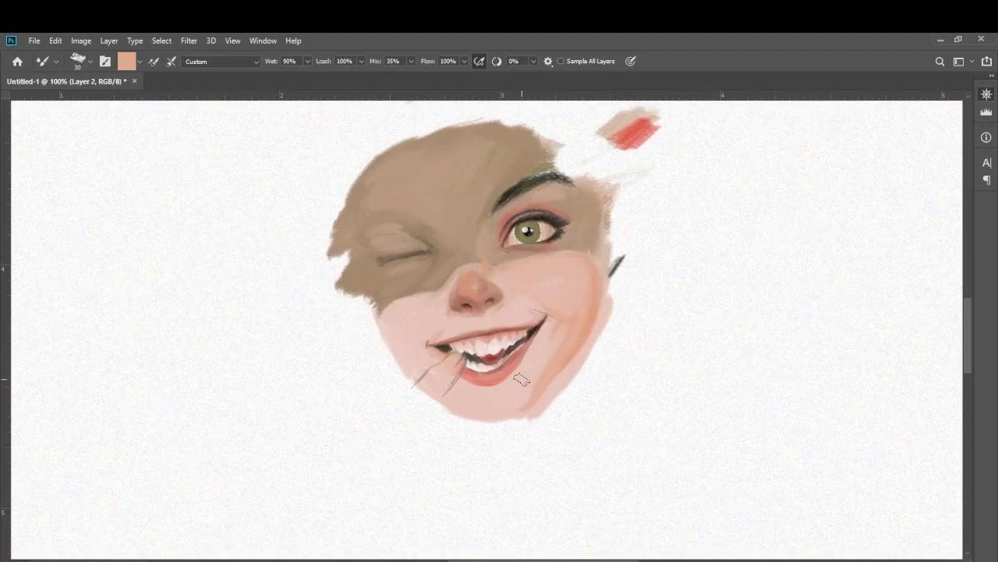
- Shade the chin below the mouth with muted brown
{"action": "left_click", "coordinate": [389, 305], "text": "alt"}
{"action": "mouse_move", "coordinate": [441, 397]}
{"action": "left_mouse_down"}
{"action": "mouse_move", "coordinate": [468, 401]}
{"action": "mouse_move", "coordinate": [477, 421]}
{"action": "mouse_move", "coordinate": [521, 426]}
{"action": "left_mouse_up"}
{"action": "left_click", "coordinate": [523, 398], "text": "alt"}
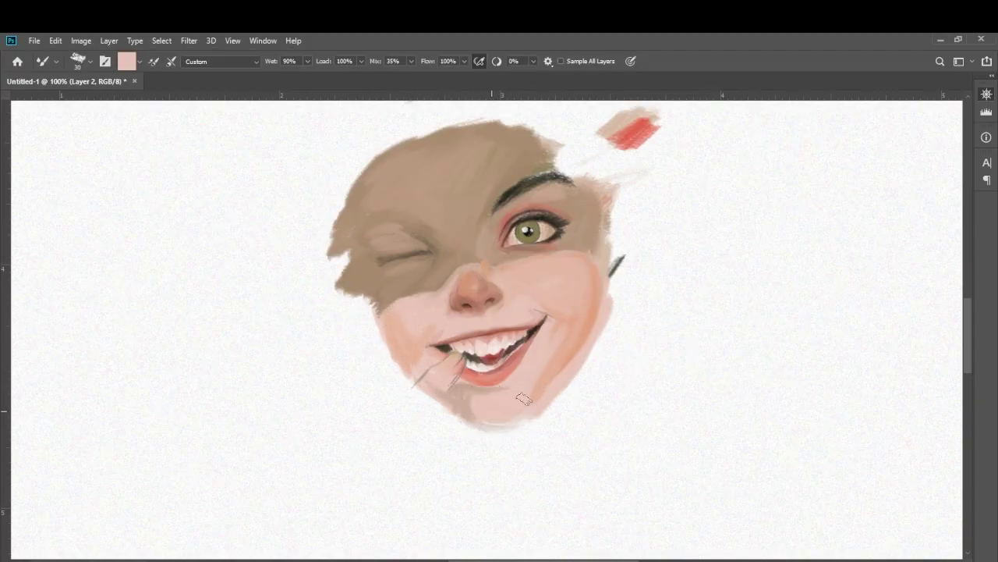
{"action": "left_click", "coordinate": [395, 299], "text": "alt"}
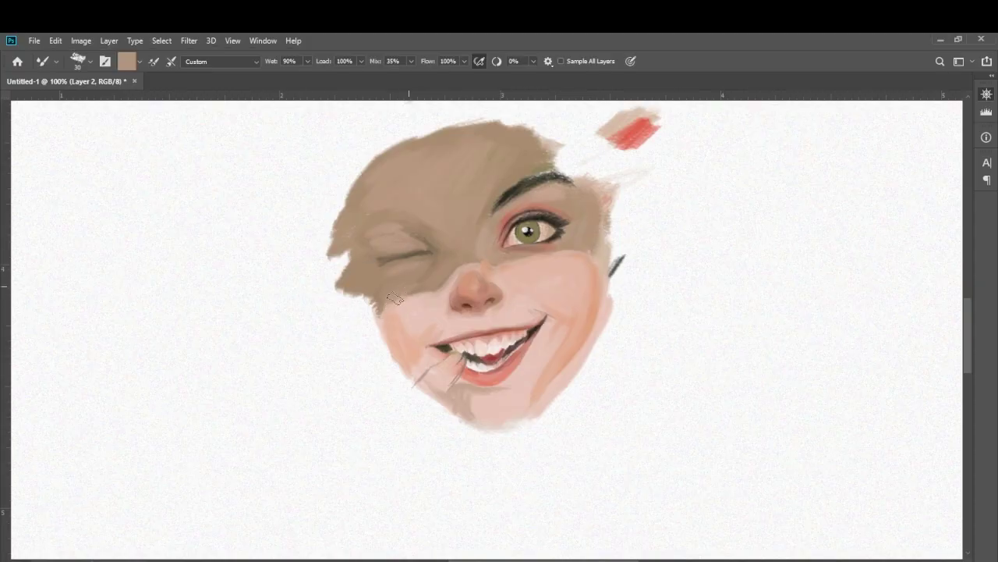
{"action": "left_click", "coordinate": [441, 282], "text": "alt"}
{"action": "left_click_drag", "start_coordinate": [407, 291], "coordinate": [418, 260]}
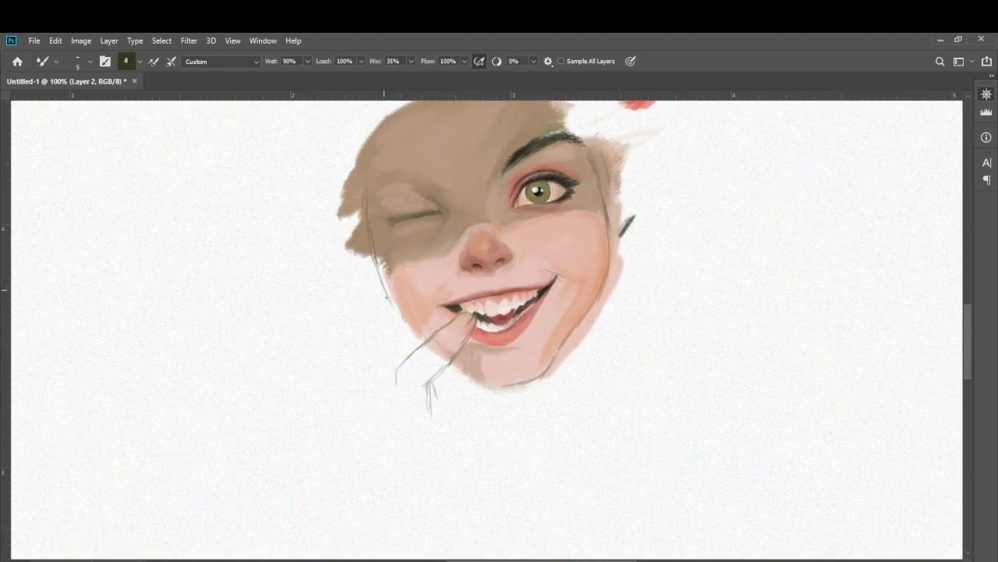
- Darken the closed-eye lash and eyebrow with black
{"action": "mouse_move", "coordinate": [438, 205]}
{"action": "left_mouse_down"}
{"action": "mouse_move", "coordinate": [454, 224]}
{"action": "mouse_move", "coordinate": [452, 201]}
{"action": "mouse_move", "coordinate": [423, 197]}
{"action": "mouse_move", "coordinate": [454, 200]}
{"action": "left_mouse_up"}
{"action": "key", "text": "d"}
{"action": "left_click_drag", "start_coordinate": [407, 234], "coordinate": [467, 239]}
- Sketch the goggle strap and two lens circles above the head
{"action": "key", "text": "ctrl+minus"}
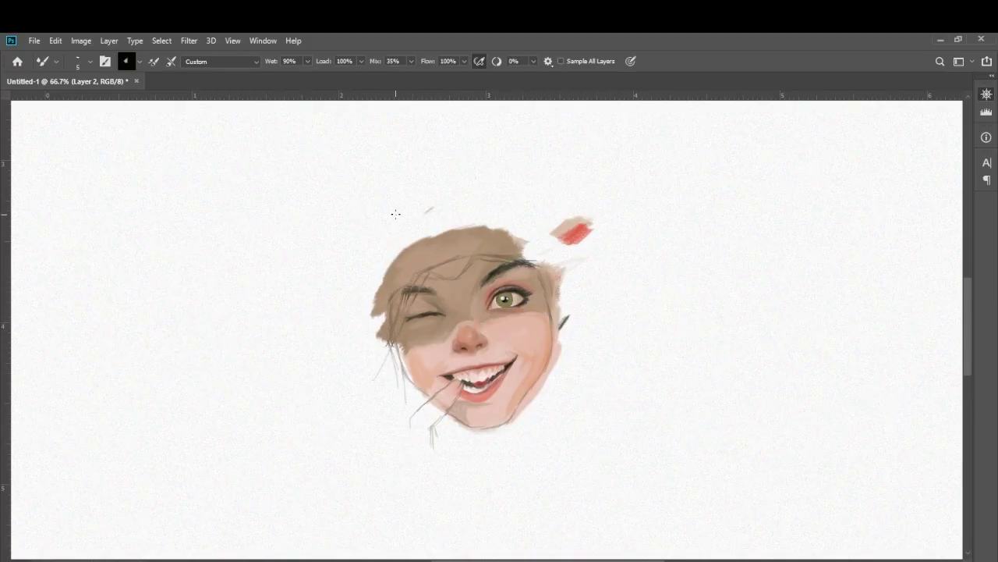
{"action": "left_click_drag", "start_coordinate": [437, 227], "coordinate": [473, 225]}
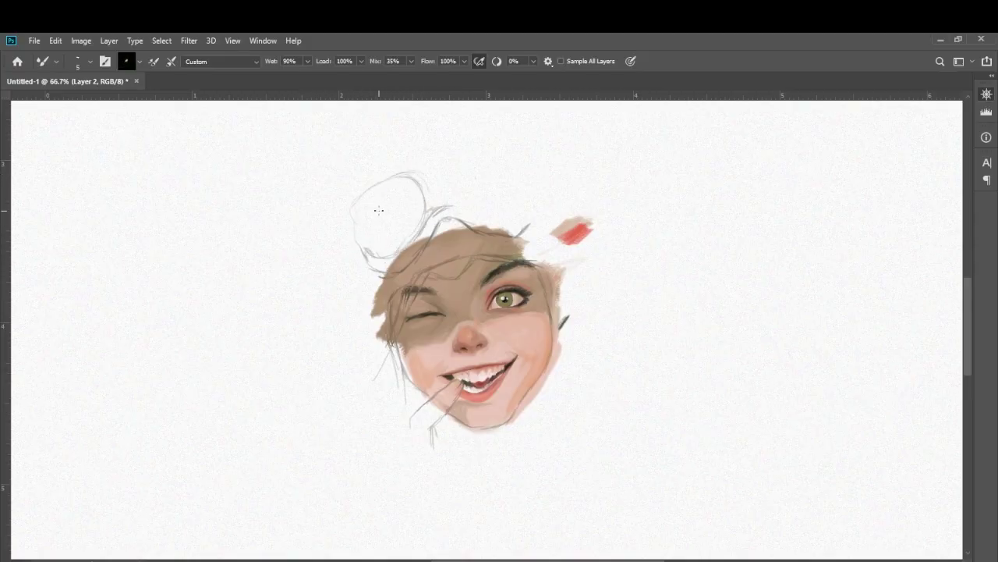
{"action": "mouse_move", "coordinate": [420, 180]}
{"action": "left_mouse_down"}
{"action": "mouse_move", "coordinate": [405, 192]}
{"action": "mouse_move", "coordinate": [535, 166]}
{"action": "left_mouse_up"}
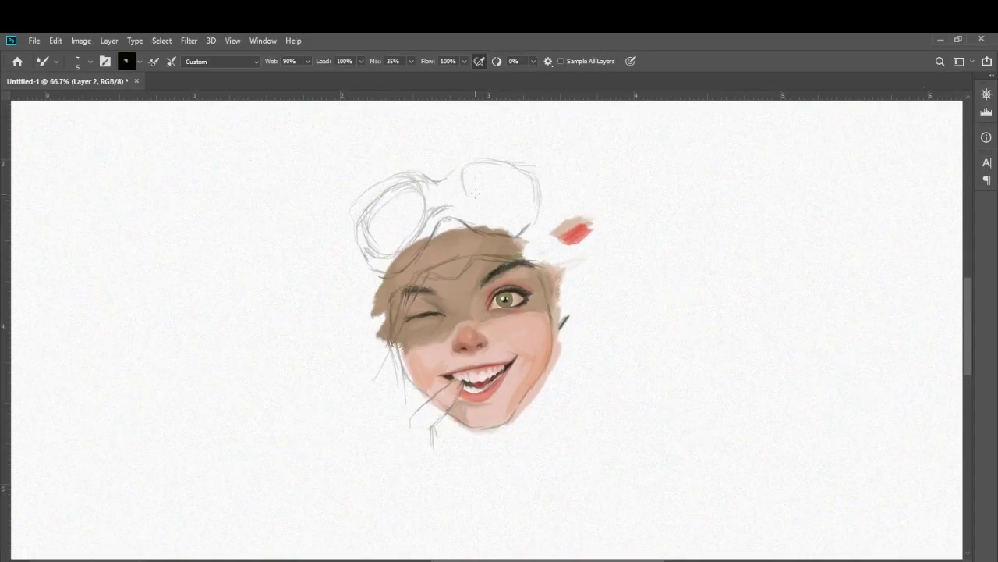
{"action": "left_click_drag", "start_coordinate": [487, 217], "coordinate": [494, 175]}
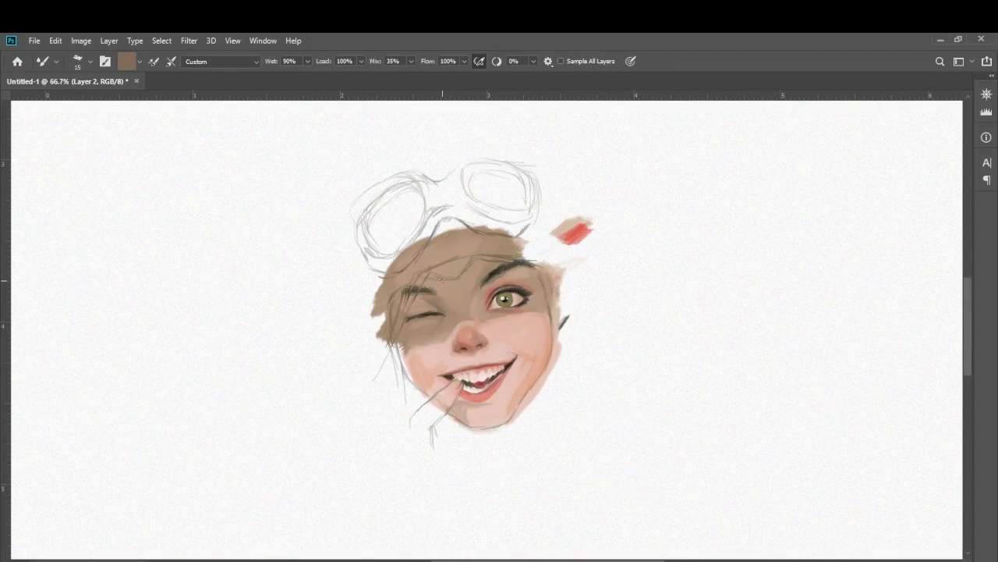
- Paint a dark band along the hair edge under the goggles
{"action": "left_click_drag", "start_coordinate": [447, 212], "coordinate": [404, 261]}
{"action": "key", "text": "i"}
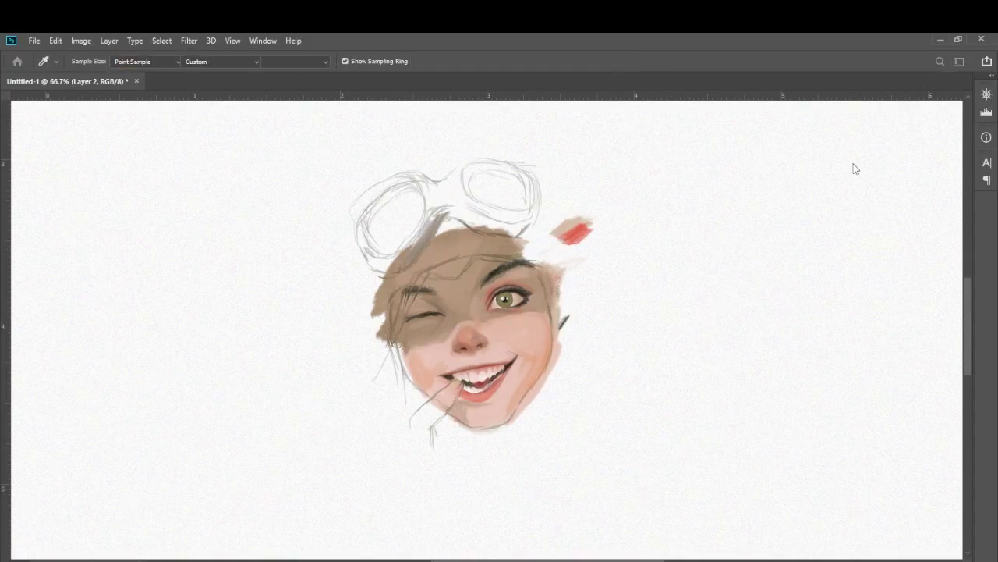
{"action": "key", "text": "b"}
{"action": "mouse_move", "coordinate": [437, 223]}
{"action": "left_mouse_down"}
{"action": "mouse_move", "coordinate": [405, 269]}
{"action": "mouse_move", "coordinate": [371, 273]}
{"action": "mouse_move", "coordinate": [399, 269]}
{"action": "mouse_move", "coordinate": [455, 207]}
{"action": "mouse_move", "coordinate": [515, 234]}
{"action": "mouse_move", "coordinate": [529, 234]}
{"action": "mouse_move", "coordinate": [535, 217]}
{"action": "left_mouse_up"}
- Paint the hairline and cap under the goggles brown
{"action": "left_click", "coordinate": [460, 225], "text": "alt"}
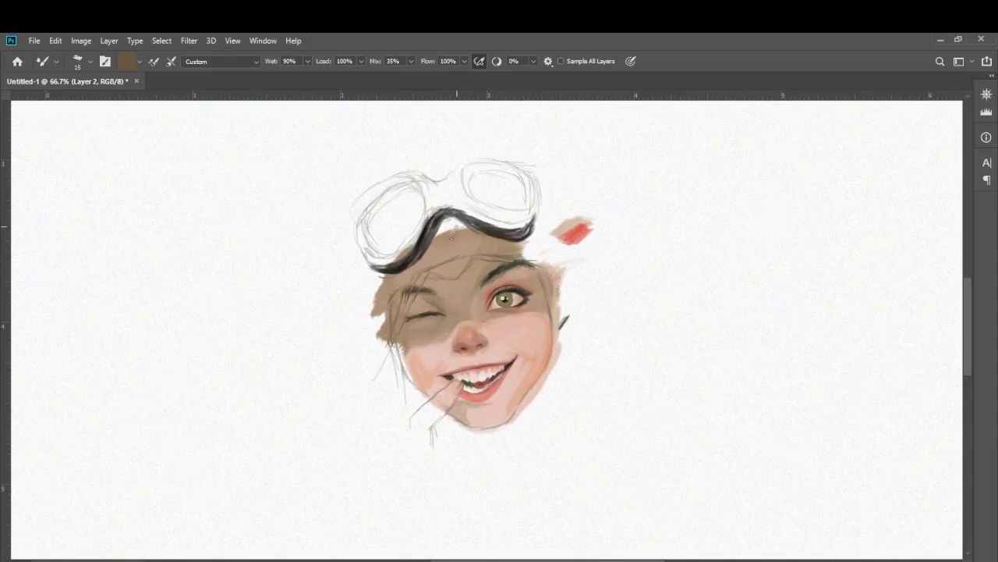
{"action": "mouse_move", "coordinate": [437, 250]}
{"action": "left_mouse_down"}
{"action": "mouse_move", "coordinate": [460, 225]}
{"action": "mouse_move", "coordinate": [405, 273]}
{"action": "mouse_move", "coordinate": [476, 227]}
{"action": "mouse_move", "coordinate": [458, 236]}
{"action": "mouse_move", "coordinate": [531, 250]}
{"action": "mouse_move", "coordinate": [552, 234]}
{"action": "mouse_move", "coordinate": [540, 228]}
{"action": "mouse_move", "coordinate": [554, 269]}
{"action": "left_mouse_up"}
{"action": "key", "text": "bracketright"}
{"action": "key", "text": "bracketright"}
{"action": "mouse_move", "coordinate": [382, 275]}
{"action": "left_mouse_down"}
{"action": "mouse_move", "coordinate": [368, 303]}
{"action": "mouse_move", "coordinate": [360, 293]}
{"action": "mouse_move", "coordinate": [365, 280]}
{"action": "mouse_move", "coordinate": [390, 308]}
{"action": "left_mouse_up"}
{"action": "left_click_drag", "start_coordinate": [413, 277], "coordinate": [390, 288]}
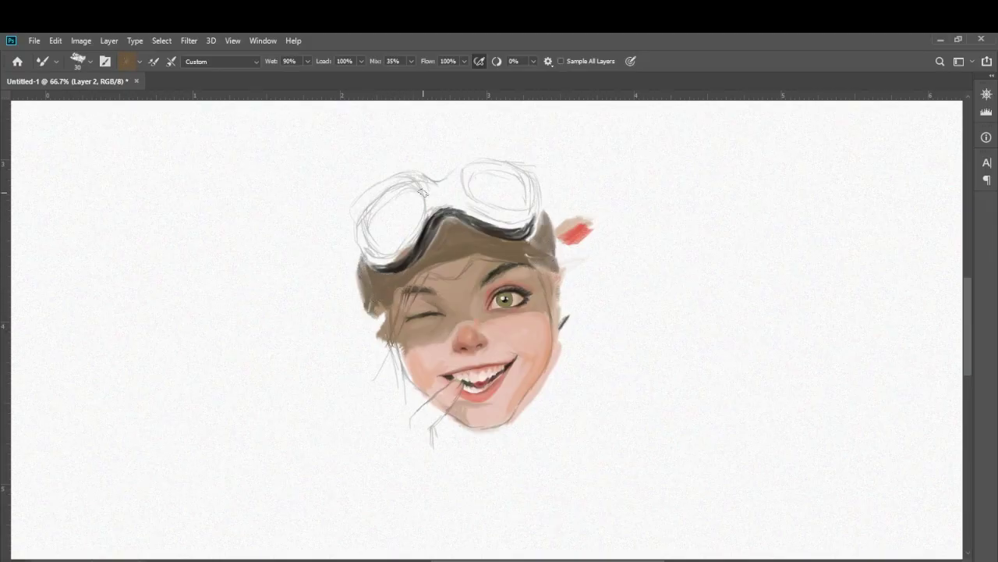
- Fill both goggle lenses green and lighten the right goggle's top rim
{"action": "mouse_move", "coordinate": [374, 197]}
{"action": "left_mouse_down"}
{"action": "mouse_move", "coordinate": [394, 225]}
{"action": "mouse_move", "coordinate": [368, 243]}
{"action": "left_mouse_up"}
{"action": "left_click_drag", "start_coordinate": [407, 200], "coordinate": [390, 253]}
{"action": "mouse_move", "coordinate": [465, 176]}
{"action": "left_mouse_down"}
{"action": "mouse_move", "coordinate": [473, 191]}
{"action": "mouse_move", "coordinate": [524, 196]}
{"action": "left_mouse_up"}
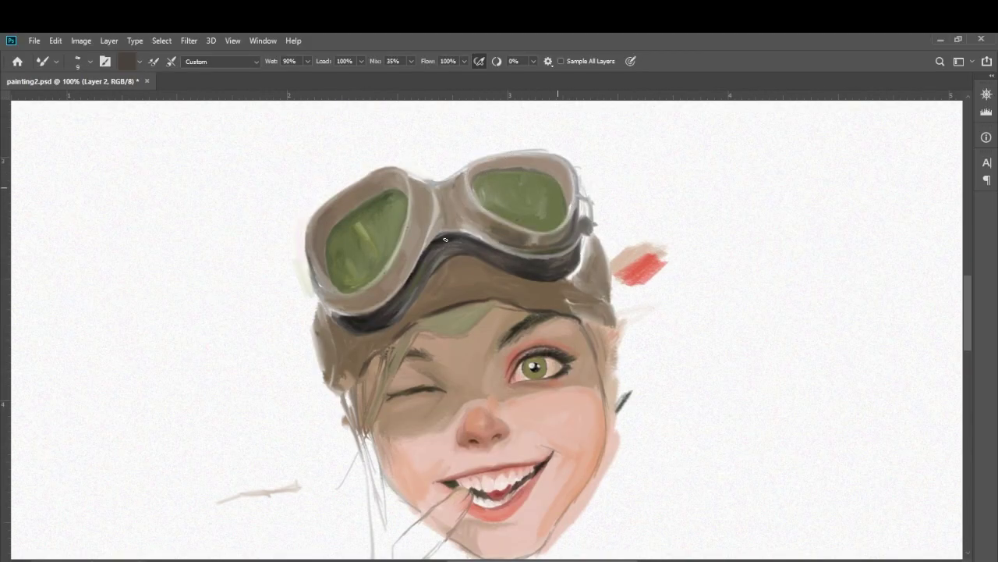
{"action": "mouse_move", "coordinate": [501, 167]}
{"action": "left_mouse_down"}
{"action": "mouse_move", "coordinate": [555, 183]}
{"action": "mouse_move", "coordinate": [569, 210]}
{"action": "left_mouse_up"}
{"action": "mouse_move", "coordinate": [473, 160]}
{"action": "left_mouse_down"}
{"action": "mouse_move", "coordinate": [559, 179]}
{"action": "mouse_move", "coordinate": [534, 156]}
{"action": "left_mouse_up"}
- Darken the left goggle rim and strap with a dark colour
{"action": "mouse_move", "coordinate": [436, 297]}
{"action": "left_mouse_down"}
{"action": "mouse_move", "coordinate": [402, 285]}
{"action": "mouse_move", "coordinate": [429, 226]}
{"action": "left_mouse_up"}
{"action": "left_click", "coordinate": [468, 242], "text": "alt"}
{"action": "mouse_move", "coordinate": [418, 265]}
{"action": "left_mouse_down"}
{"action": "mouse_move", "coordinate": [456, 202]}
{"action": "mouse_move", "coordinate": [546, 210]}
{"action": "left_mouse_up"}
{"action": "left_click_drag", "start_coordinate": [392, 164], "coordinate": [497, 150]}
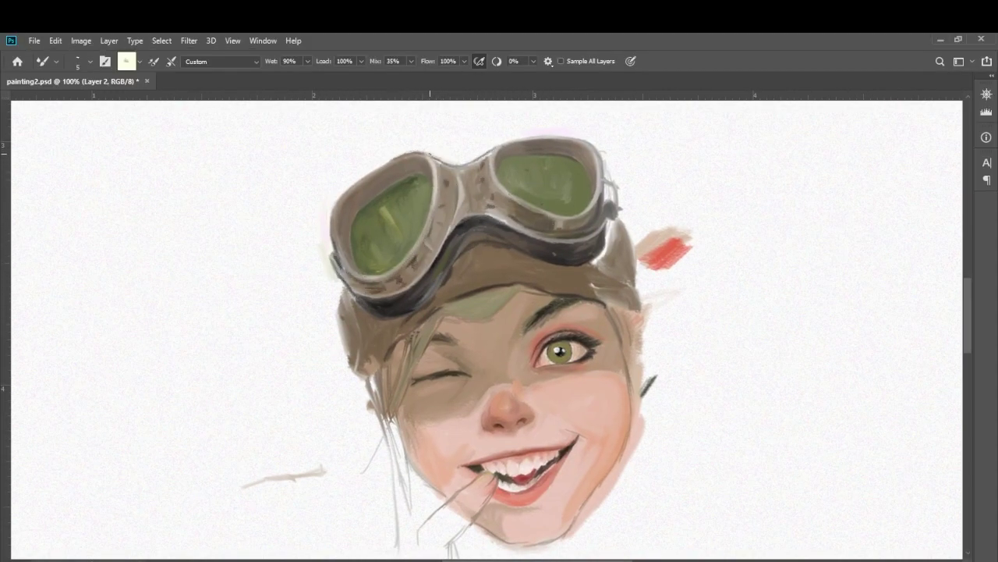
{"action": "mouse_move", "coordinate": [364, 207]}
{"action": "left_mouse_down"}
{"action": "mouse_move", "coordinate": [421, 175]}
{"action": "mouse_move", "coordinate": [347, 265]}
{"action": "left_mouse_up"}
{"action": "left_click_drag", "start_coordinate": [336, 230], "coordinate": [390, 159]}
- Darken the remaining goggle rims, strap and underside
{"action": "left_click_drag", "start_coordinate": [499, 312], "coordinate": [471, 327]}
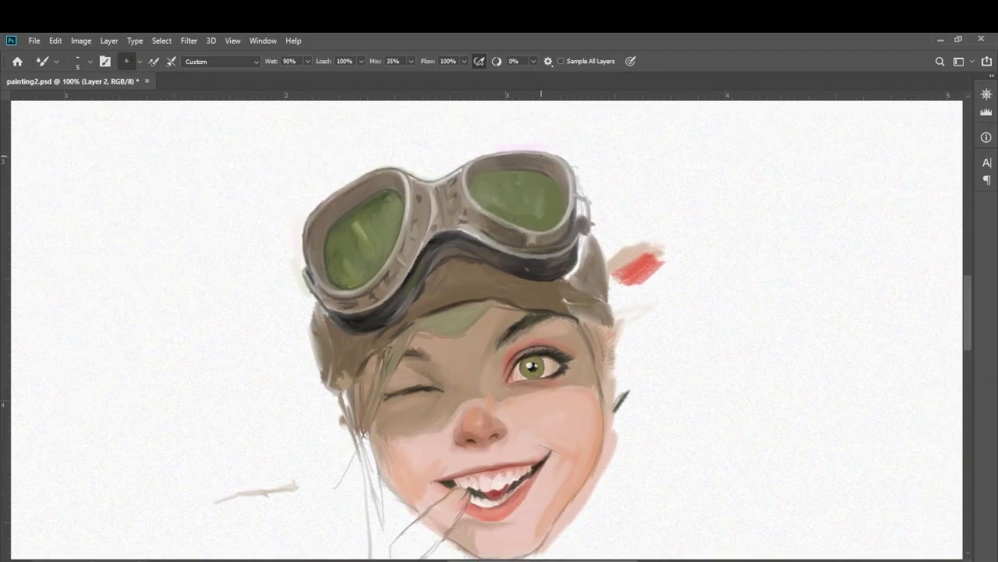
{"action": "left_click_drag", "start_coordinate": [499, 154], "coordinate": [573, 191]}
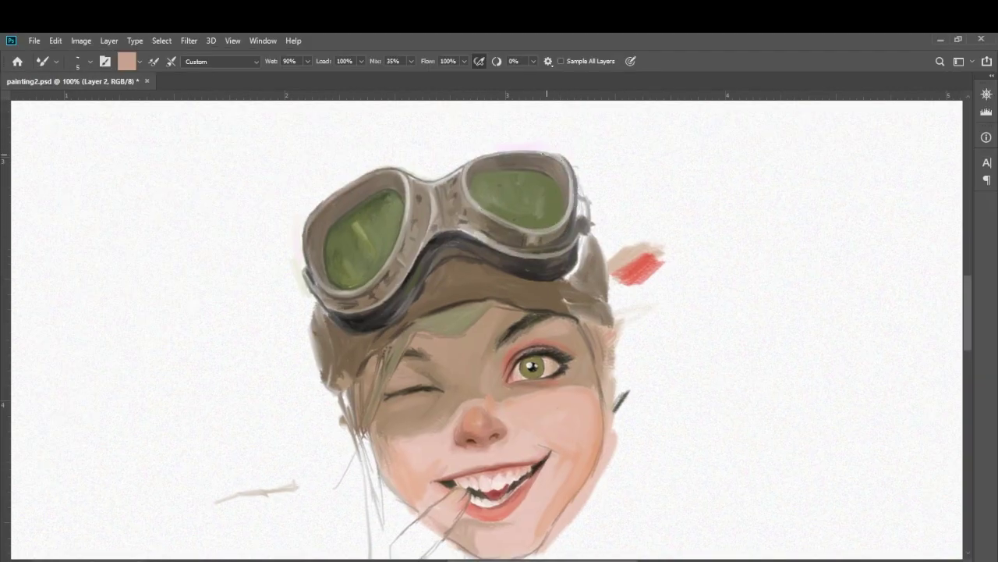
{"action": "mouse_move", "coordinate": [545, 154]}
{"action": "left_mouse_down"}
{"action": "mouse_move", "coordinate": [584, 191]}
{"action": "mouse_move", "coordinate": [581, 265]}
{"action": "left_mouse_up"}
{"action": "left_click_drag", "start_coordinate": [585, 180], "coordinate": [584, 226]}
{"action": "left_click_drag", "start_coordinate": [421, 231], "coordinate": [471, 249]}
{"action": "left_click_drag", "start_coordinate": [569, 234], "coordinate": [538, 269]}
- Finish darkening the goggle underside and dot tan rivets onto the cap
{"action": "left_click_drag", "start_coordinate": [349, 317], "coordinate": [383, 312]}
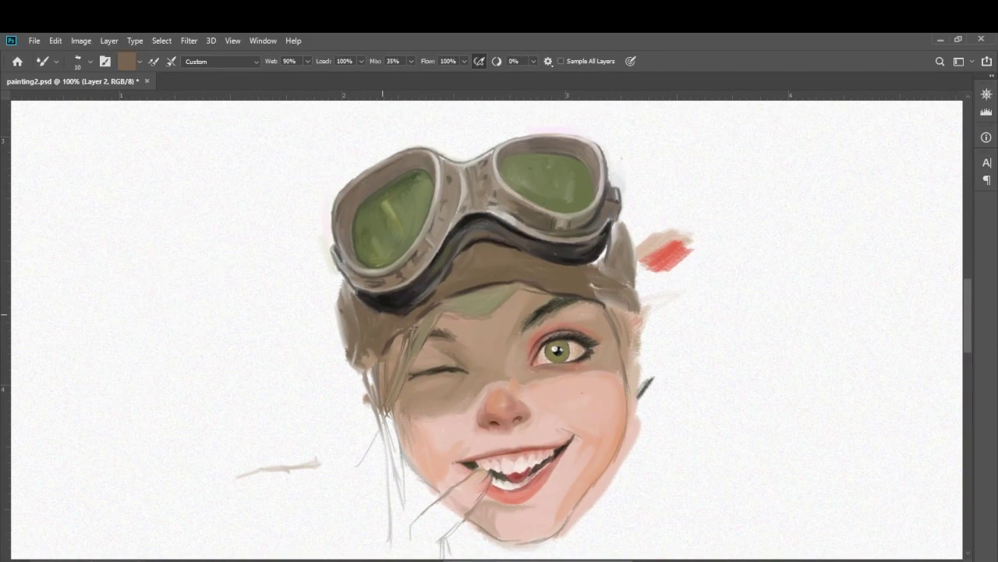
{"action": "key", "text": "bracketleft"}
{"action": "key", "text": "bracketleft"}
{"action": "key", "text": "bracketleft"}
{"action": "left_click", "coordinate": [538, 265], "text": "alt"}
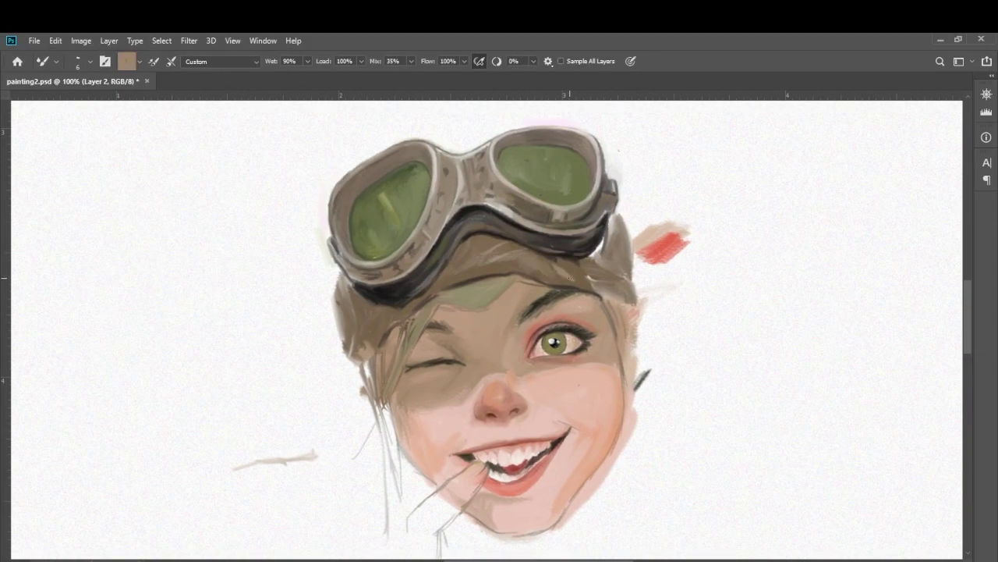
{"action": "left_click", "coordinate": [508, 341], "text": "alt"}
{"action": "left_click", "coordinate": [566, 266]}
{"action": "left_click", "coordinate": [527, 256]}
{"action": "left_click", "coordinate": [482, 263]}
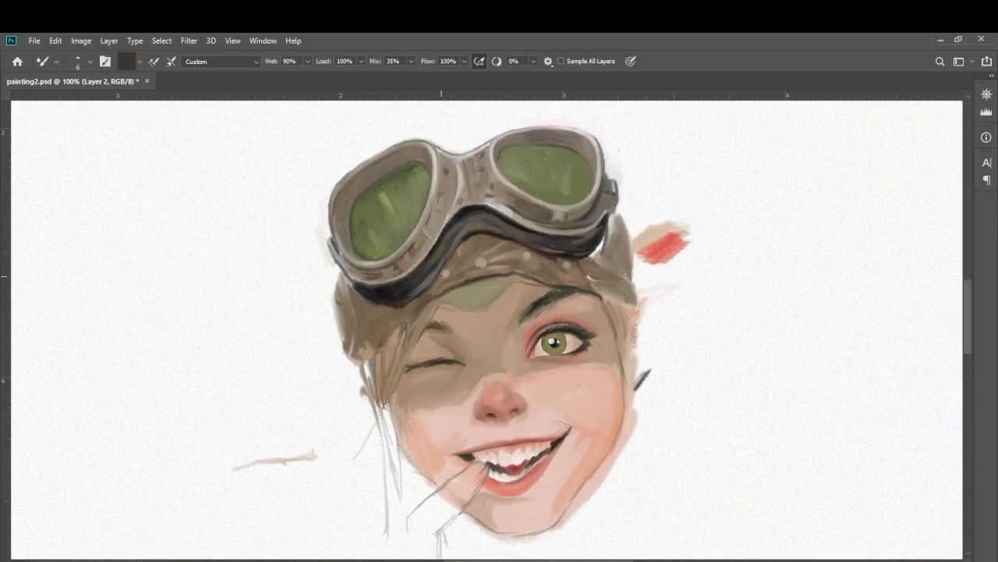
- Define the cap edge in dark brown and darken the hair and goggles' right edge
{"action": "left_click", "coordinate": [520, 274], "text": "alt"}
{"action": "left_click_drag", "start_coordinate": [538, 273], "coordinate": [447, 295]}
{"action": "left_click_drag", "start_coordinate": [505, 280], "coordinate": [489, 304]}
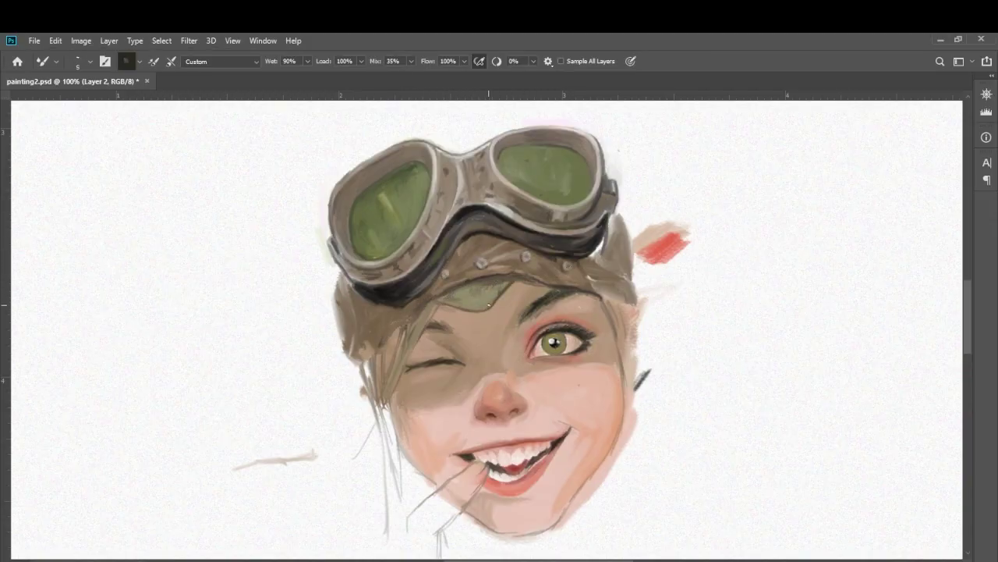
{"action": "key", "text": "ctrl+minus"}
{"action": "mouse_move", "coordinate": [366, 301]}
{"action": "left_mouse_down"}
{"action": "mouse_move", "coordinate": [403, 346]}
{"action": "mouse_move", "coordinate": [428, 340]}
{"action": "mouse_move", "coordinate": [390, 343]}
{"action": "left_mouse_up"}
{"action": "left_click", "coordinate": [555, 257], "text": "alt"}
{"action": "left_click_drag", "start_coordinate": [555, 234], "coordinate": [557, 310]}
- Paint a tan hair strand down beside the right cheek
{"action": "key", "text": "ctrl+plus"}
{"action": "left_click_drag", "start_coordinate": [573, 201], "coordinate": [558, 268]}
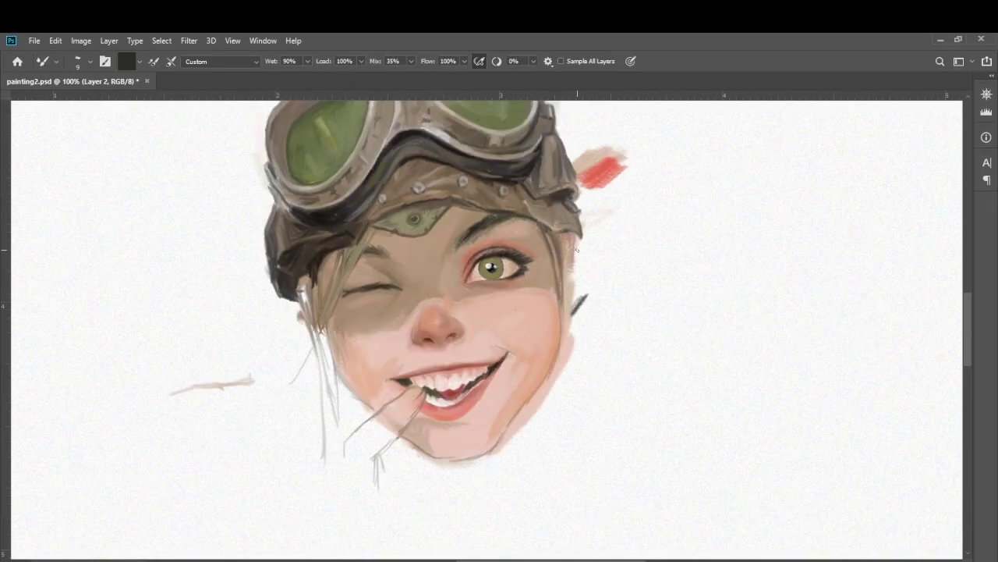
{"action": "key", "text": "bracketleft"}
{"action": "key", "text": "bracketleft"}
{"action": "key", "text": "bracketleft"}
{"action": "left_click_drag", "start_coordinate": [568, 234], "coordinate": [566, 425]}
{"action": "key", "text": "ctrl+plus"}
{"action": "key", "text": "ctrl+minus"}
{"action": "key", "text": "ctrl+minus"}
{"action": "key", "text": "ctrl+plus"}
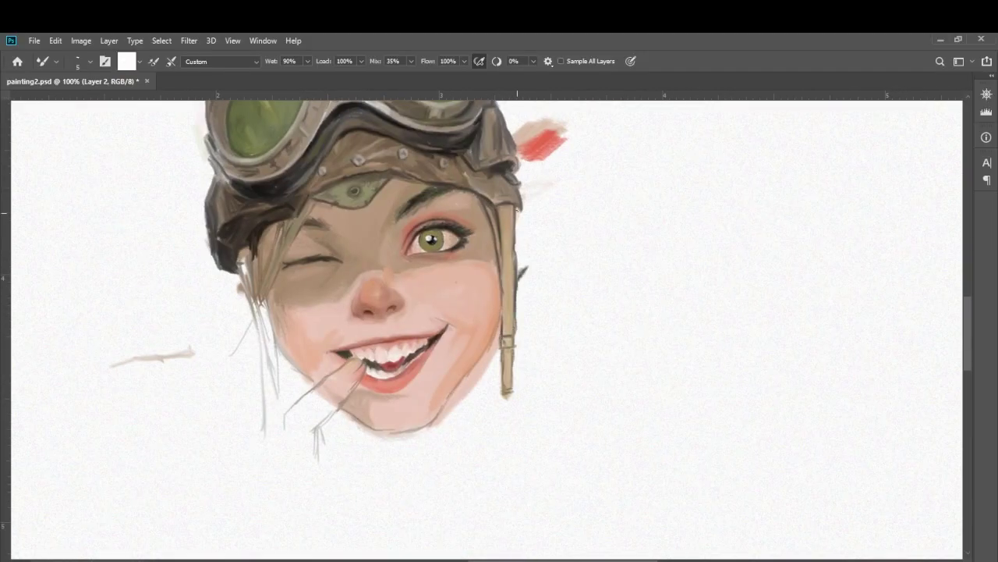
{"action": "key", "text": "bracketright"}
{"action": "key", "text": "bracketright"}
{"action": "key", "text": "bracketright"}
- Paint shadow under the chin with a sampled skin tone
{"action": "left_click", "coordinate": [390, 271], "text": "alt"}
{"action": "left_click_drag", "start_coordinate": [390, 271], "coordinate": [413, 241]}
{"action": "left_click_drag", "start_coordinate": [500, 328], "coordinate": [468, 429]}
{"action": "left_click_drag", "start_coordinate": [487, 351], "coordinate": [452, 413]}
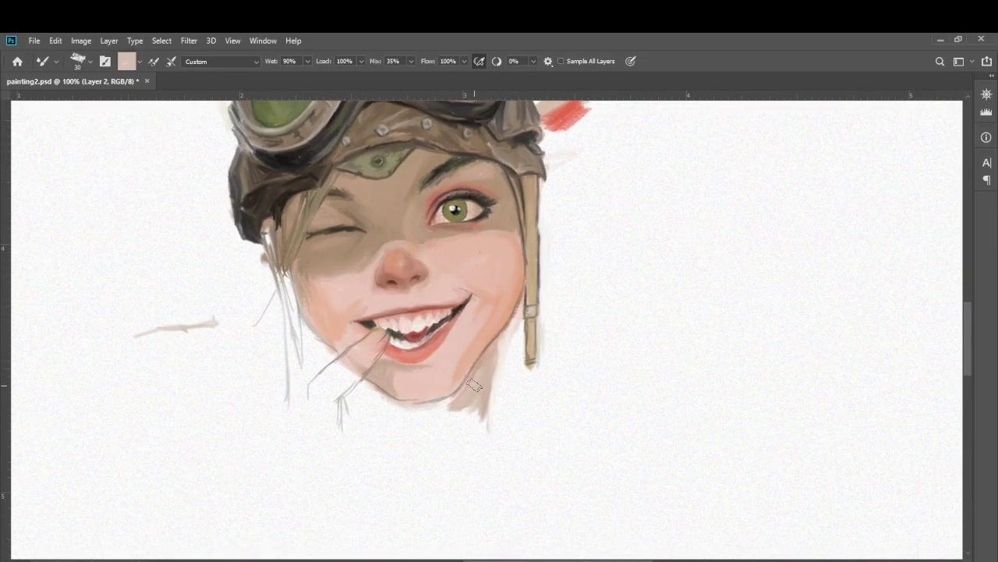
{"action": "left_click_drag", "start_coordinate": [495, 331], "coordinate": [484, 421]}
{"action": "left_click_drag", "start_coordinate": [503, 337], "coordinate": [492, 391]}
- Outline and fill a skin-toned ear beside the right cheek, then paint along the helmet strap
{"action": "left_click", "coordinate": [554, 165], "text": "alt"}
{"action": "key", "text": "bracketleft"}
{"action": "key", "text": "bracketleft"}
{"action": "left_click_drag", "start_coordinate": [546, 234], "coordinate": [529, 299]}
{"action": "left_click", "coordinate": [532, 258], "text": "alt"}
{"action": "left_click_drag", "start_coordinate": [539, 238], "coordinate": [544, 263]}
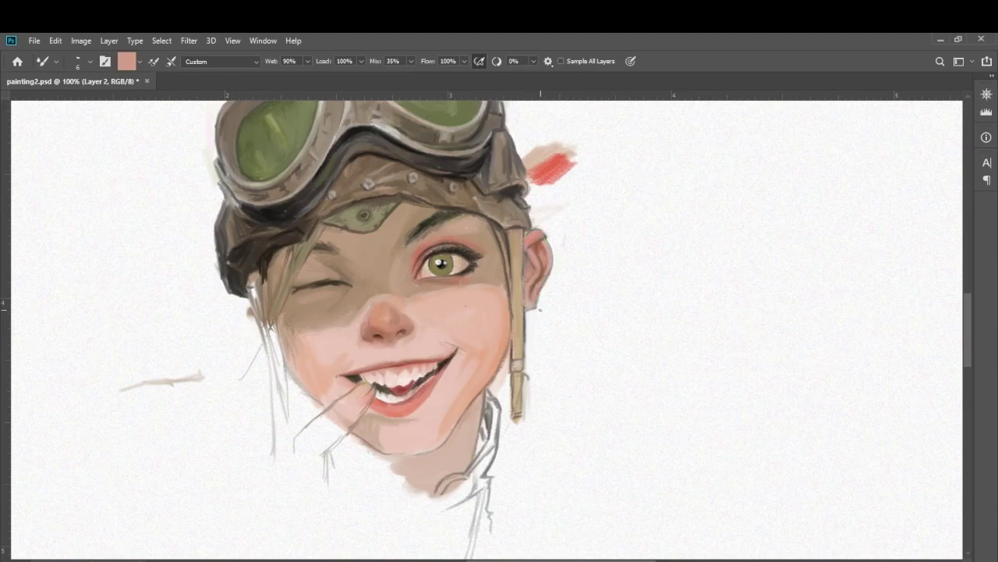
{"action": "left_click_drag", "start_coordinate": [512, 234], "coordinate": [522, 354]}
{"action": "left_click_drag", "start_coordinate": [515, 278], "coordinate": [524, 374]}
- Paint green hair strands falling left of the face
{"action": "left_click_drag", "start_coordinate": [273, 351], "coordinate": [411, 351]}
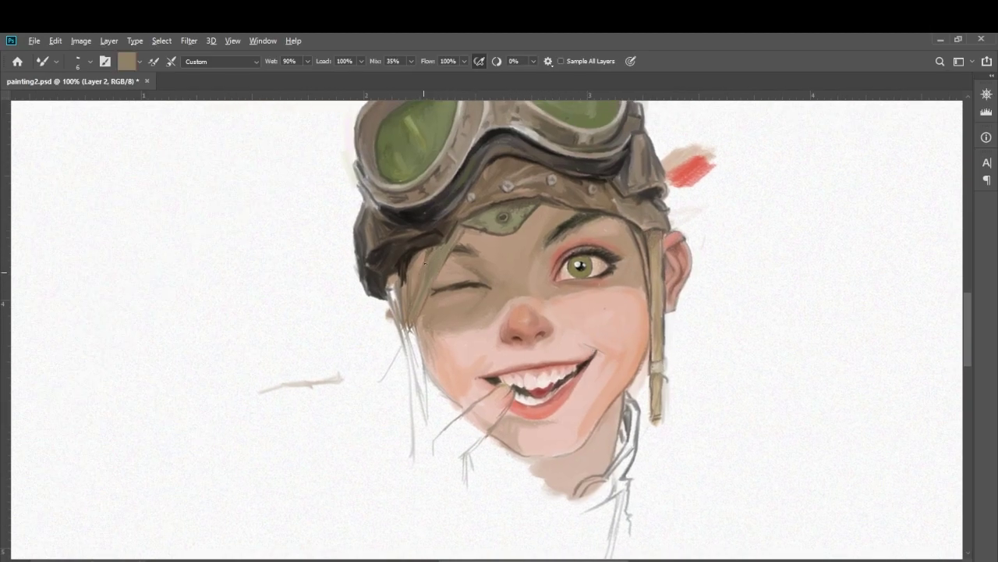
{"action": "left_click_drag", "start_coordinate": [421, 254], "coordinate": [414, 460]}
{"action": "left_click_drag", "start_coordinate": [402, 344], "coordinate": [359, 398]}
{"action": "left_click_drag", "start_coordinate": [421, 312], "coordinate": [411, 437]}
{"action": "left_click_drag", "start_coordinate": [397, 257], "coordinate": [381, 312]}
{"action": "mouse_move", "coordinate": [425, 248]}
{"action": "left_mouse_down"}
{"action": "mouse_move", "coordinate": [379, 312]}
{"action": "mouse_move", "coordinate": [409, 441]}
{"action": "left_mouse_up"}
{"action": "mouse_move", "coordinate": [496, 439]}
{"action": "left_mouse_down"}
{"action": "mouse_move", "coordinate": [440, 359]}
{"action": "mouse_move", "coordinate": [497, 421]}
{"action": "left_mouse_up"}
{"action": "left_click", "coordinate": [423, 253], "text": "alt"}
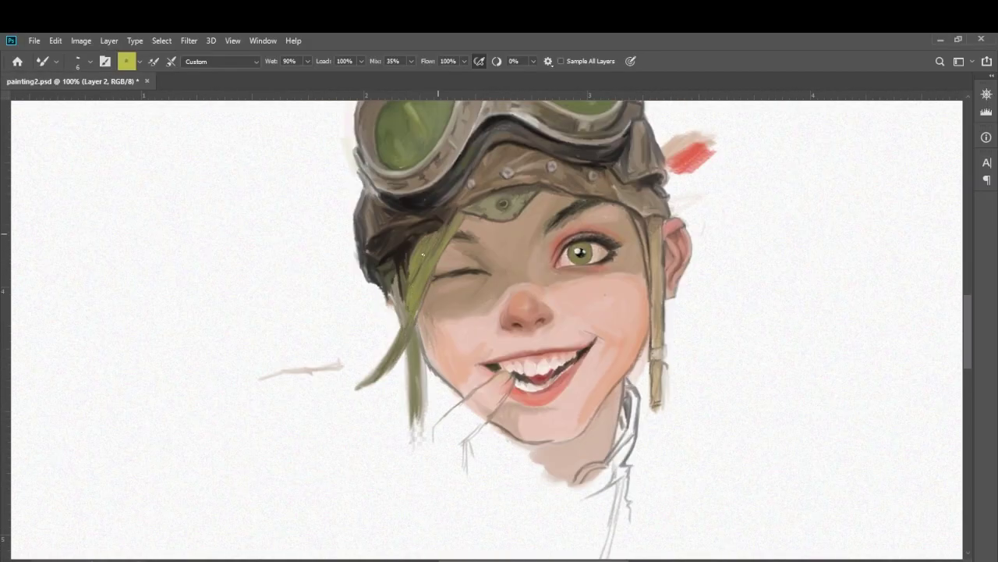
{"action": "left_click_drag", "start_coordinate": [414, 319], "coordinate": [365, 273]}
{"action": "left_click", "coordinate": [387, 280], "text": "alt"}
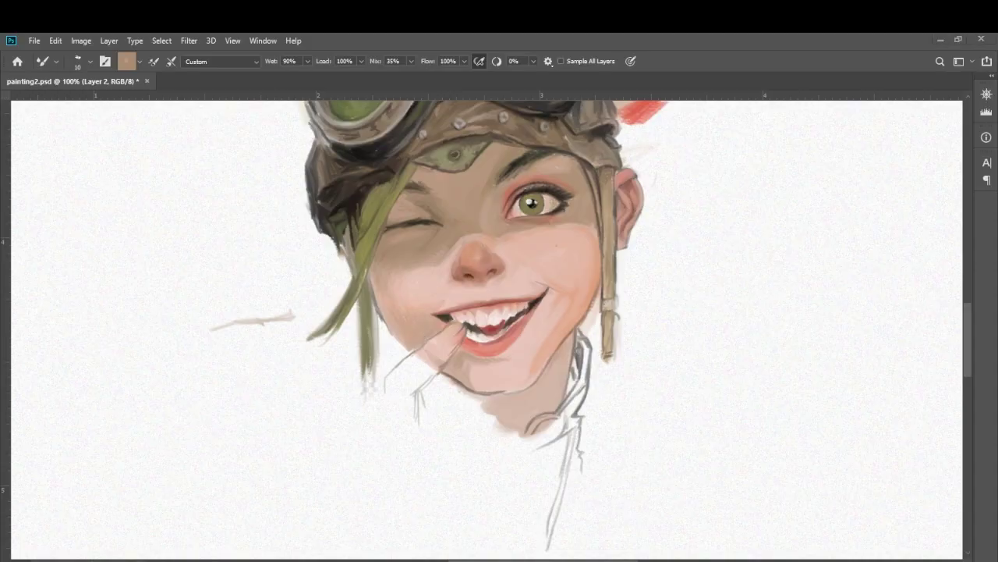
{"action": "key", "text": "ctrl+minus"}
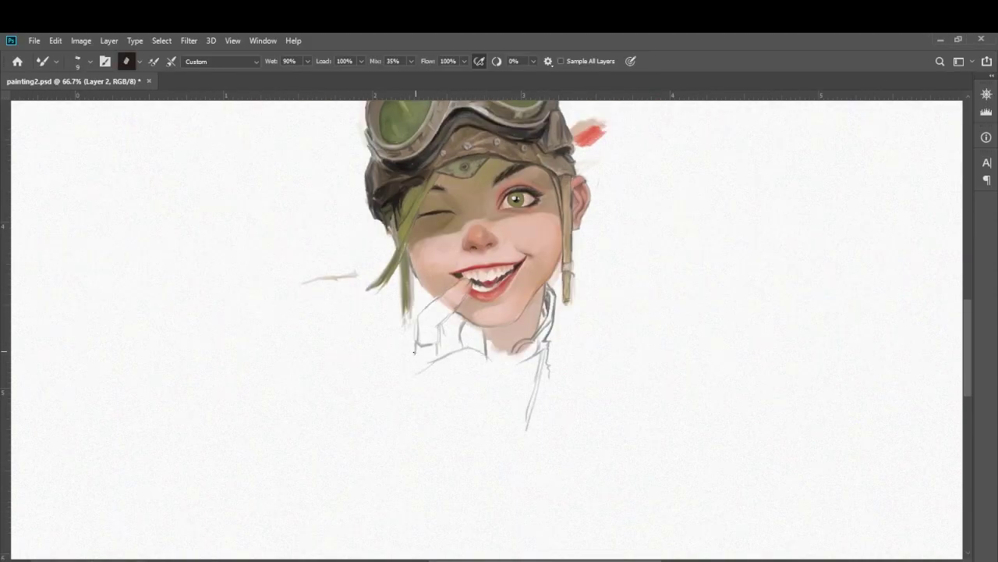
- Sketch a raised fist below the chin with its forearm and cuff
{"action": "left_click_drag", "start_coordinate": [413, 390], "coordinate": [415, 402]}
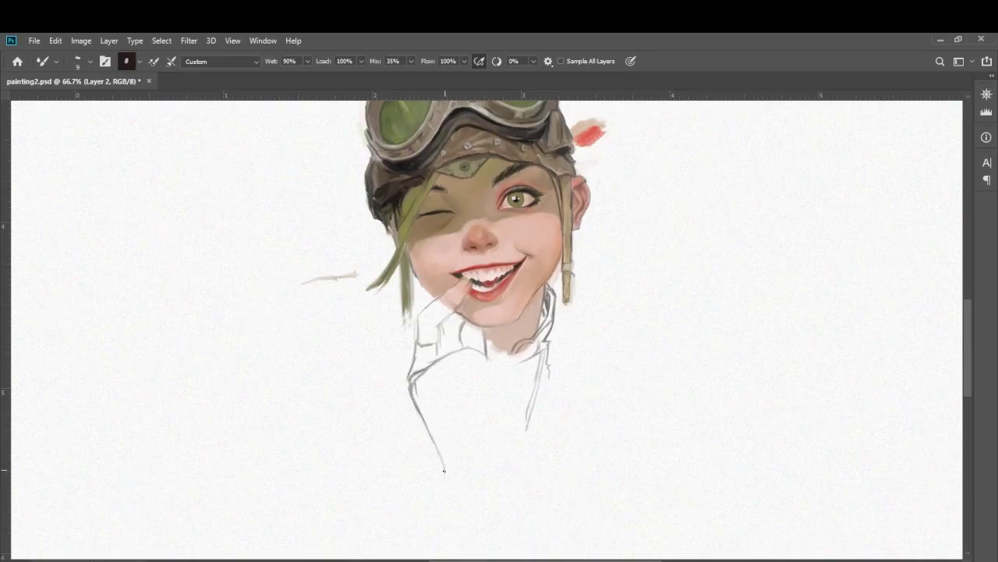
{"action": "mouse_move", "coordinate": [512, 393]}
{"action": "left_mouse_down"}
{"action": "mouse_move", "coordinate": [468, 384]}
{"action": "mouse_move", "coordinate": [487, 418]}
{"action": "mouse_move", "coordinate": [438, 399]}
{"action": "mouse_move", "coordinate": [476, 367]}
{"action": "mouse_move", "coordinate": [505, 496]}
{"action": "left_mouse_up"}
{"action": "left_click_drag", "start_coordinate": [451, 473], "coordinate": [439, 507]}
{"action": "mouse_move", "coordinate": [445, 499]}
{"action": "left_mouse_down"}
{"action": "mouse_move", "coordinate": [501, 504]}
{"action": "mouse_move", "coordinate": [497, 528]}
{"action": "left_mouse_up"}
{"action": "left_click_drag", "start_coordinate": [439, 489], "coordinate": [428, 515]}
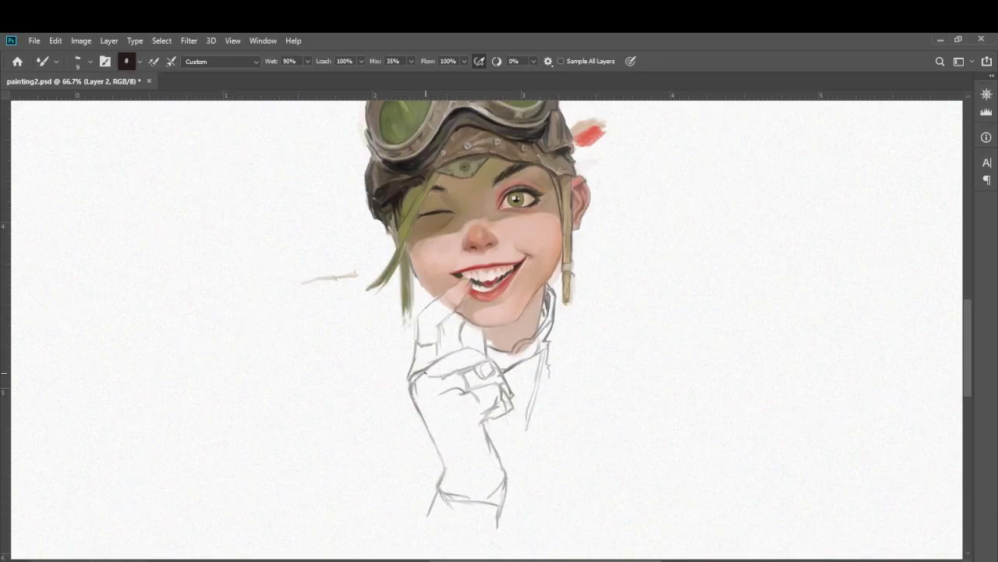
- Sketch torso and arm lines below the fist
{"action": "left_click_drag", "start_coordinate": [514, 415], "coordinate": [506, 488]}
{"action": "left_click_drag", "start_coordinate": [551, 376], "coordinate": [528, 555]}
{"action": "left_click_drag", "start_coordinate": [540, 399], "coordinate": [535, 468]}
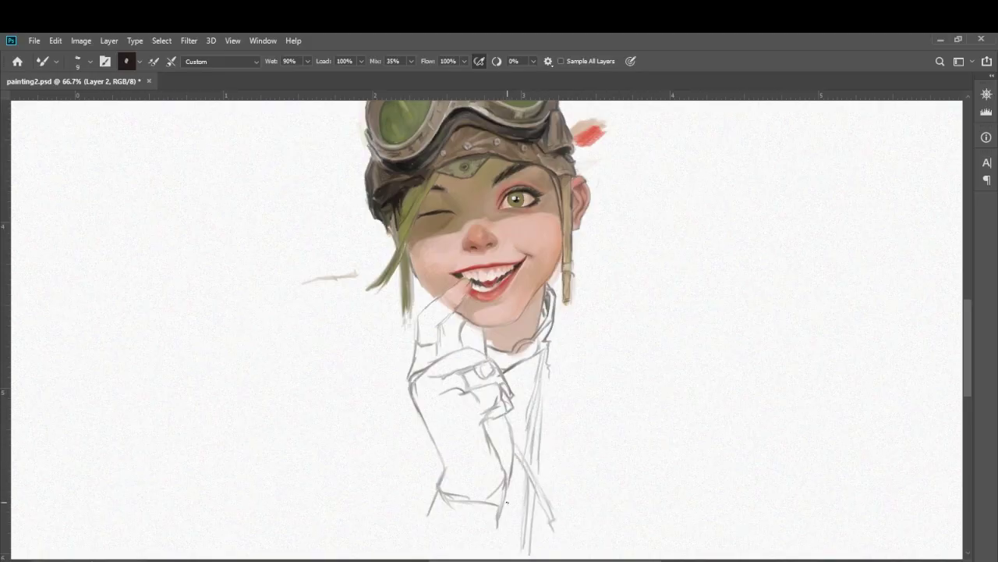
{"action": "left_click_drag", "start_coordinate": [505, 503], "coordinate": [527, 500]}
{"action": "left_click_drag", "start_coordinate": [560, 426], "coordinate": [539, 481]}
{"action": "left_click_drag", "start_coordinate": [551, 379], "coordinate": [566, 528]}
- Sketch lines around the ear and hair, the collar and shoulder right of the face
{"action": "left_click_drag", "start_coordinate": [577, 180], "coordinate": [473, 215]}
{"action": "left_click_drag", "start_coordinate": [485, 177], "coordinate": [546, 213]}
{"action": "left_click_drag", "start_coordinate": [509, 212], "coordinate": [559, 227]}
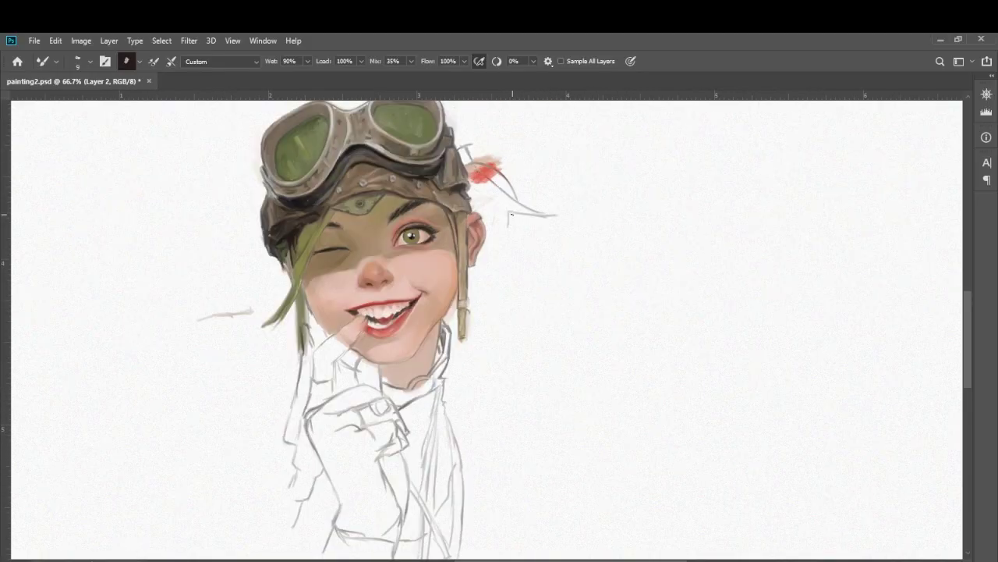
{"action": "mouse_move", "coordinate": [472, 187]}
{"action": "left_mouse_down"}
{"action": "mouse_move", "coordinate": [516, 261]}
{"action": "mouse_move", "coordinate": [489, 228]}
{"action": "mouse_move", "coordinate": [507, 317]}
{"action": "left_mouse_up"}
{"action": "left_click_drag", "start_coordinate": [516, 257], "coordinate": [566, 311]}
{"action": "left_click_drag", "start_coordinate": [484, 256], "coordinate": [489, 290]}
{"action": "mouse_move", "coordinate": [466, 278]}
{"action": "left_mouse_down"}
{"action": "mouse_move", "coordinate": [514, 257]}
{"action": "mouse_move", "coordinate": [468, 323]}
{"action": "mouse_move", "coordinate": [564, 315]}
{"action": "mouse_move", "coordinate": [504, 368]}
{"action": "mouse_move", "coordinate": [506, 351]}
{"action": "left_mouse_up"}
- Extend the shoulder outline and sketch the jacket edge and sleeve lines
{"action": "left_click_drag", "start_coordinate": [511, 359], "coordinate": [485, 424]}
{"action": "left_click_drag", "start_coordinate": [475, 458], "coordinate": [485, 506]}
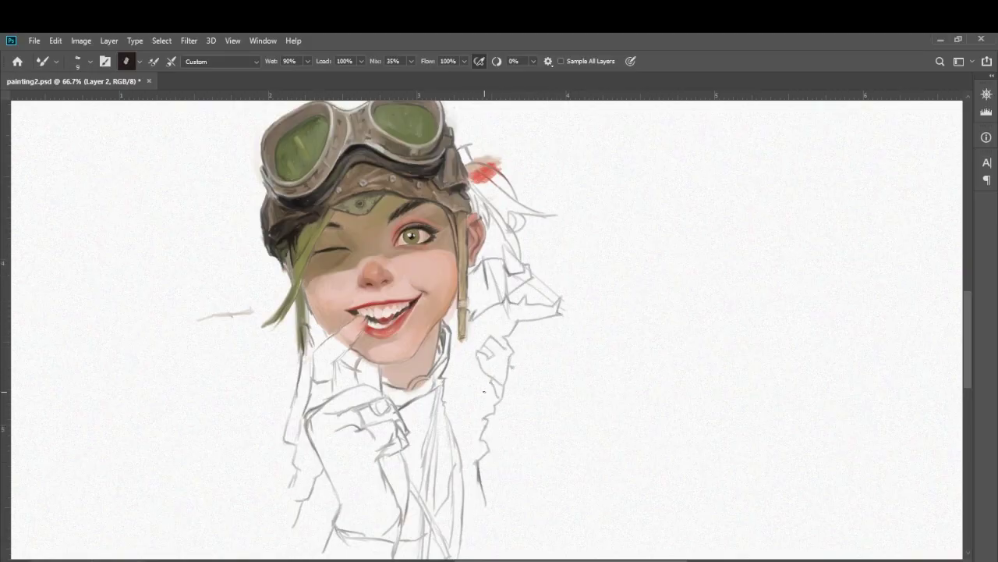
{"action": "mouse_move", "coordinate": [530, 321]}
{"action": "left_mouse_down"}
{"action": "mouse_move", "coordinate": [572, 364]}
{"action": "mouse_move", "coordinate": [511, 457]}
{"action": "left_mouse_up"}
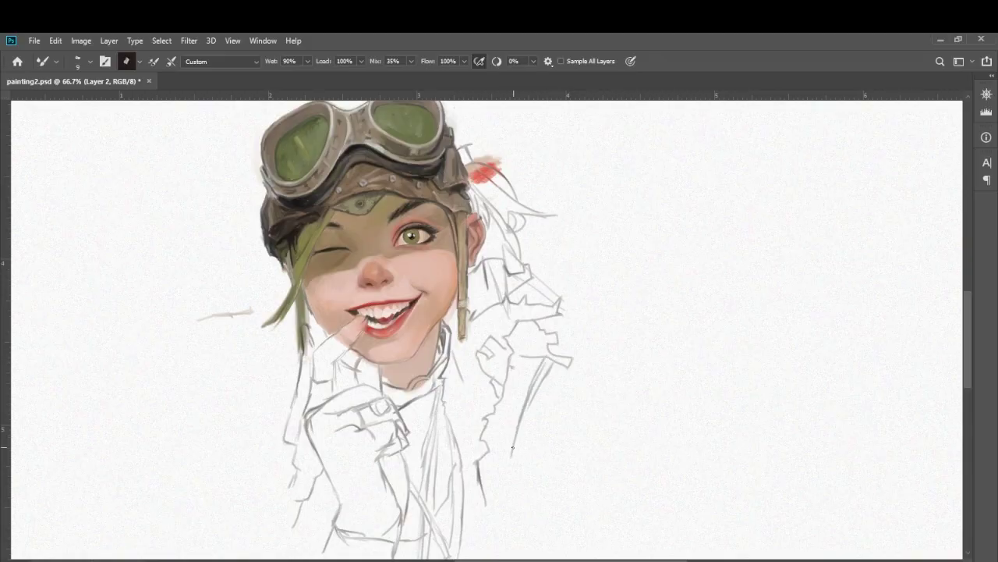
{"action": "left_click_drag", "start_coordinate": [510, 408], "coordinate": [497, 514]}
{"action": "left_click_drag", "start_coordinate": [477, 460], "coordinate": [500, 462]}
{"action": "left_click_drag", "start_coordinate": [485, 485], "coordinate": [506, 484]}
{"action": "mouse_move", "coordinate": [505, 485]}
{"action": "left_mouse_down"}
{"action": "mouse_move", "coordinate": [527, 536]}
{"action": "mouse_move", "coordinate": [677, 498]}
{"action": "left_mouse_up"}
- Sketch the shaggy collar left of the face and lines beside the neck
{"action": "mouse_move", "coordinate": [421, 199]}
{"action": "left_mouse_down"}
{"action": "mouse_move", "coordinate": [399, 251]}
{"action": "mouse_move", "coordinate": [380, 246]}
{"action": "left_mouse_up"}
{"action": "left_click_drag", "start_coordinate": [419, 251], "coordinate": [392, 323]}
{"action": "mouse_move", "coordinate": [460, 290]}
{"action": "left_mouse_down"}
{"action": "mouse_move", "coordinate": [437, 316]}
{"action": "mouse_move", "coordinate": [448, 326]}
{"action": "mouse_move", "coordinate": [434, 380]}
{"action": "mouse_move", "coordinate": [385, 303]}
{"action": "mouse_move", "coordinate": [367, 326]}
{"action": "left_mouse_up"}
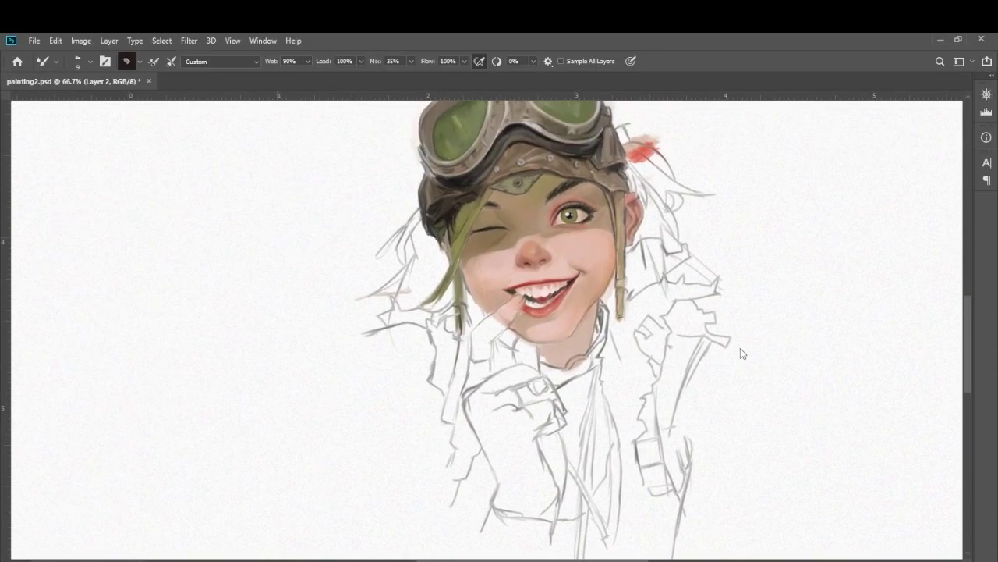
{"action": "mouse_move", "coordinate": [517, 348]}
{"action": "left_mouse_down"}
{"action": "mouse_move", "coordinate": [474, 351]}
{"action": "mouse_move", "coordinate": [512, 345]}
{"action": "left_mouse_up"}
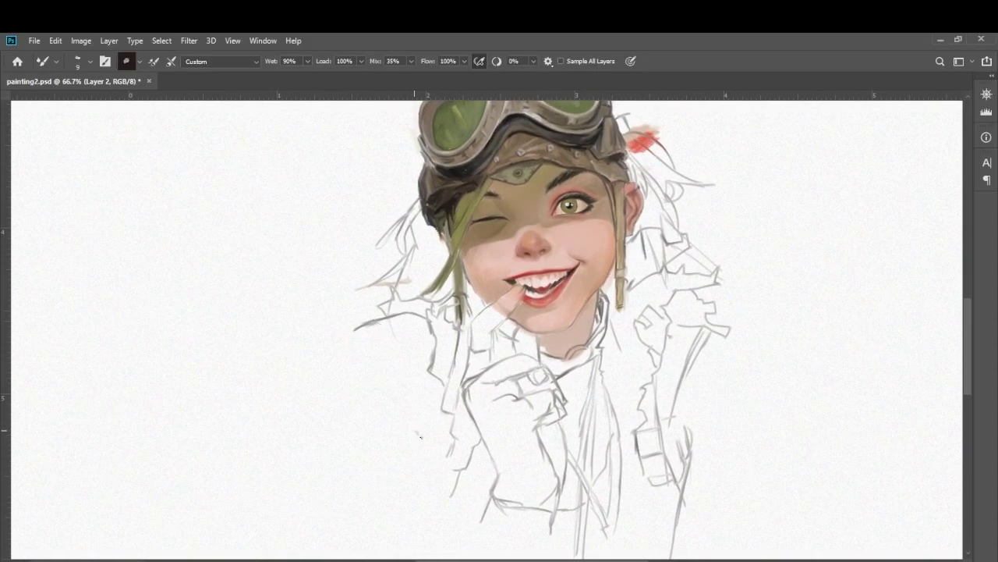
- Zoom out to 50% and paint pink skin over the left shoulder
{"action": "key", "text": "ctrl+minus"}
{"action": "left_click", "coordinate": [484, 265], "text": "alt"}
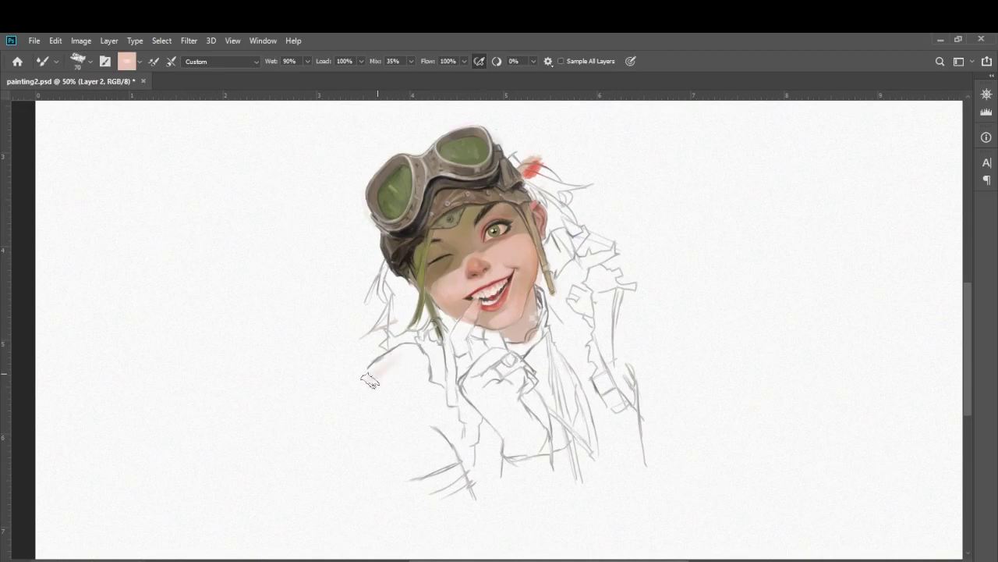
{"action": "mouse_move", "coordinate": [369, 381]}
{"action": "left_mouse_down"}
{"action": "mouse_move", "coordinate": [422, 367]}
{"action": "mouse_move", "coordinate": [421, 453]}
{"action": "left_mouse_up"}
{"action": "left_click_drag", "start_coordinate": [436, 398], "coordinate": [457, 445]}
{"action": "mouse_move", "coordinate": [366, 382]}
{"action": "left_mouse_down"}
{"action": "mouse_move", "coordinate": [362, 412]}
{"action": "mouse_move", "coordinate": [437, 460]}
{"action": "left_mouse_up"}
{"action": "left_click_drag", "start_coordinate": [437, 421], "coordinate": [374, 468]}
- Paint pink skin over the neck, chest and right shoulder, resizing the brush as needed
{"action": "left_click_drag", "start_coordinate": [799, 300], "coordinate": [729, 292]}
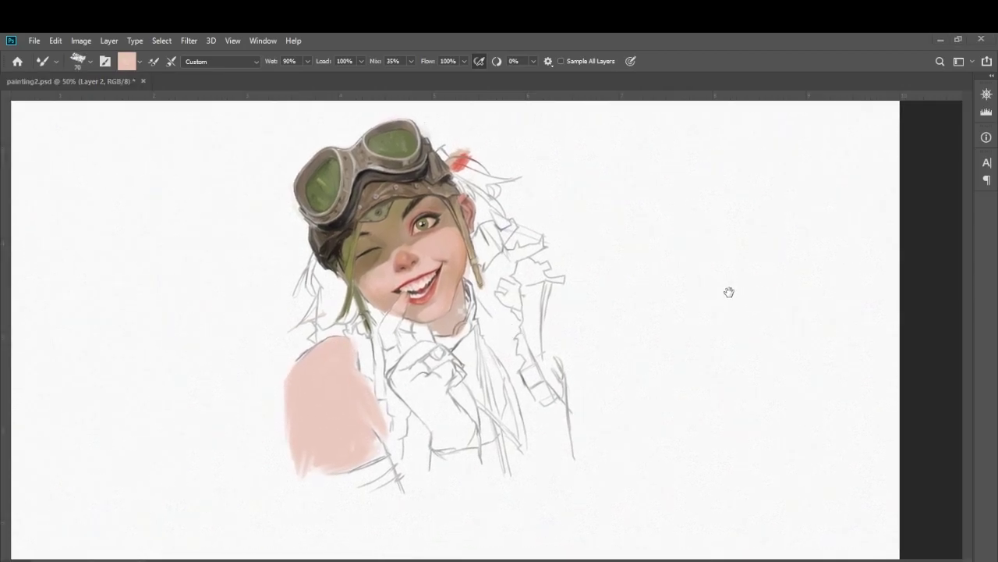
{"action": "key", "text": "bracketleft"}
{"action": "key", "text": "bracketleft"}
{"action": "key", "text": "bracketleft"}
{"action": "mouse_move", "coordinate": [459, 337]}
{"action": "left_mouse_down"}
{"action": "mouse_move", "coordinate": [482, 394]}
{"action": "mouse_move", "coordinate": [494, 376]}
{"action": "left_mouse_up"}
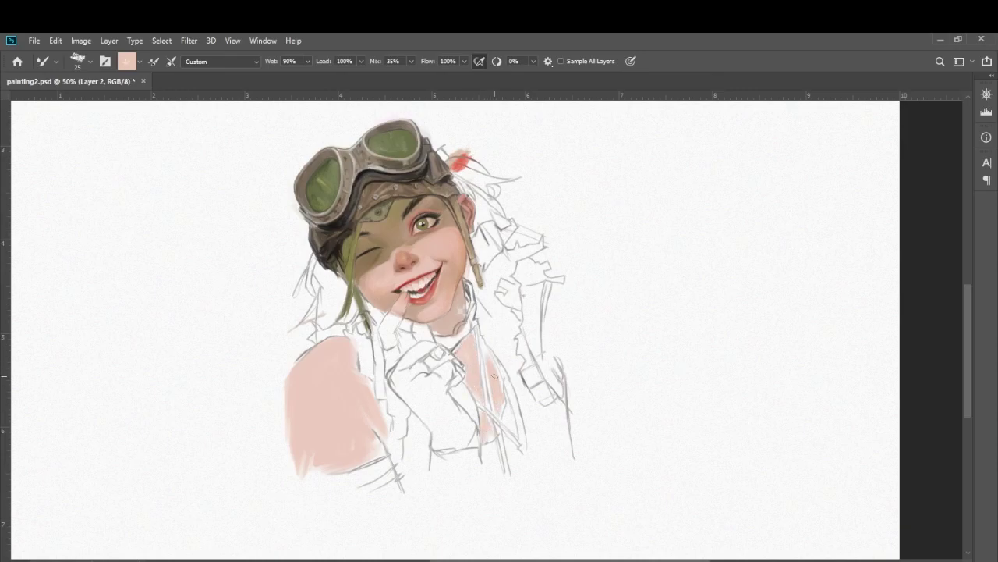
{"action": "key", "text": "bracketright"}
{"action": "key", "text": "bracketright"}
{"action": "mouse_move", "coordinate": [549, 300]}
{"action": "left_mouse_down"}
{"action": "mouse_move", "coordinate": [558, 374]}
{"action": "mouse_move", "coordinate": [581, 418]}
{"action": "left_mouse_up"}
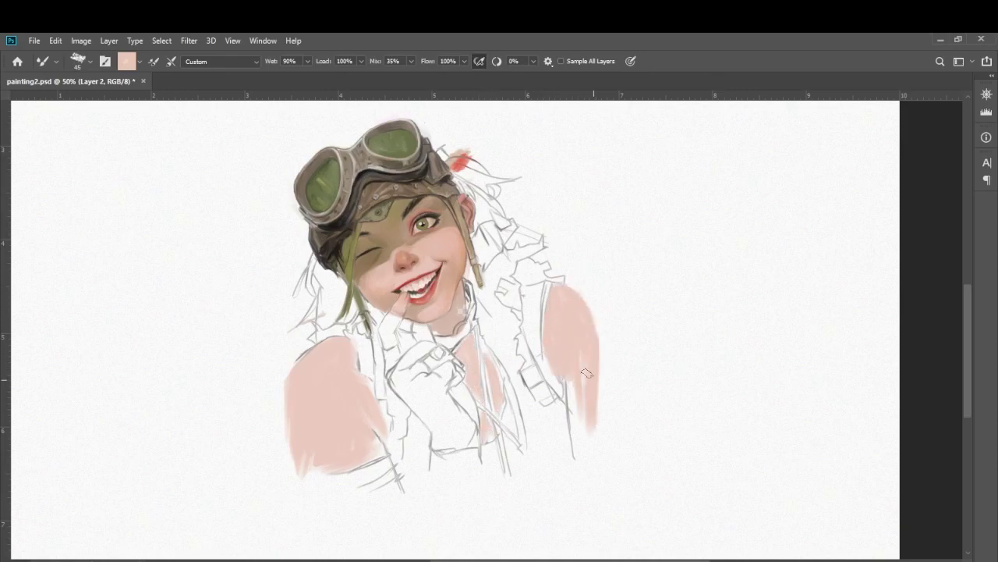
{"action": "mouse_move", "coordinate": [589, 296]}
{"action": "left_mouse_down"}
{"action": "mouse_move", "coordinate": [581, 449]}
{"action": "mouse_move", "coordinate": [613, 460]}
{"action": "left_mouse_up"}
{"action": "left_click_drag", "start_coordinate": [616, 324], "coordinate": [613, 397]}
{"action": "left_click_drag", "start_coordinate": [585, 437], "coordinate": [560, 366]}
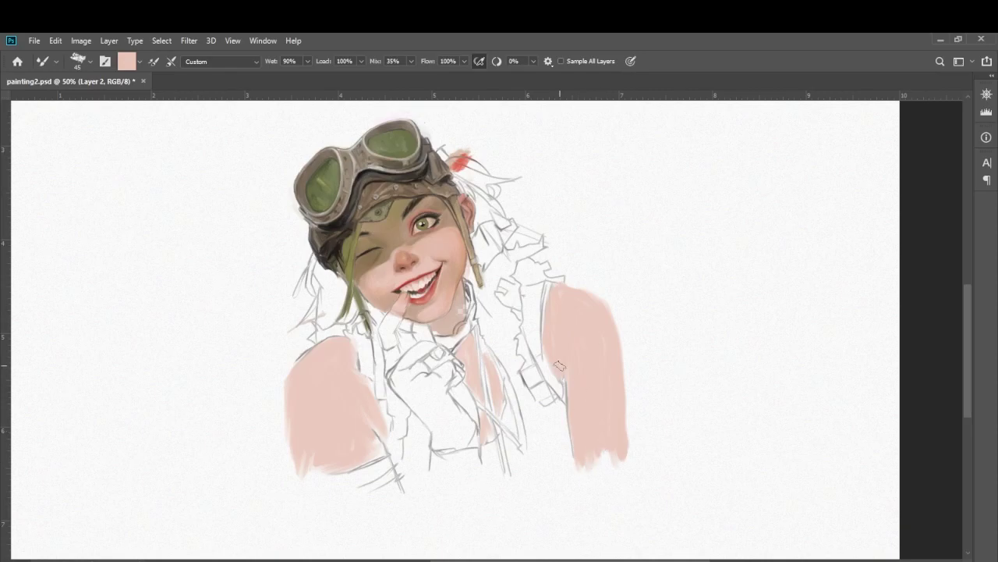
- Shrink the brush and load a yellow-green glove colour
{"action": "scroll", "coordinate": [559, 366], "scroll_direction": "down", "scroll_amount": 2}
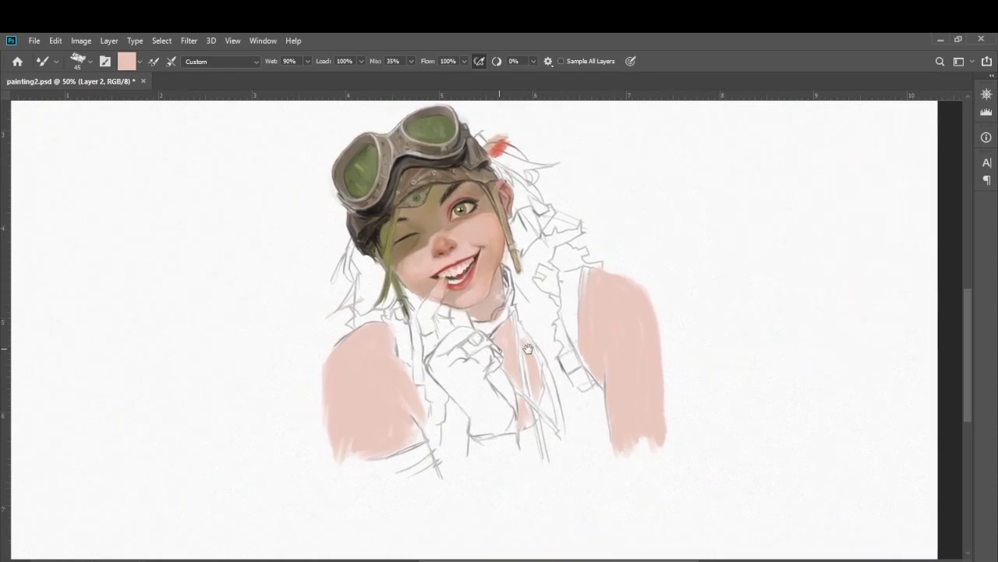
{"action": "scroll", "coordinate": [410, 345], "scroll_direction": "left", "scroll_amount": 2}
{"action": "key", "text": "bracketleft"}
{"action": "key", "text": "bracketleft"}
{"action": "left_click", "coordinate": [436, 275], "text": "alt"}
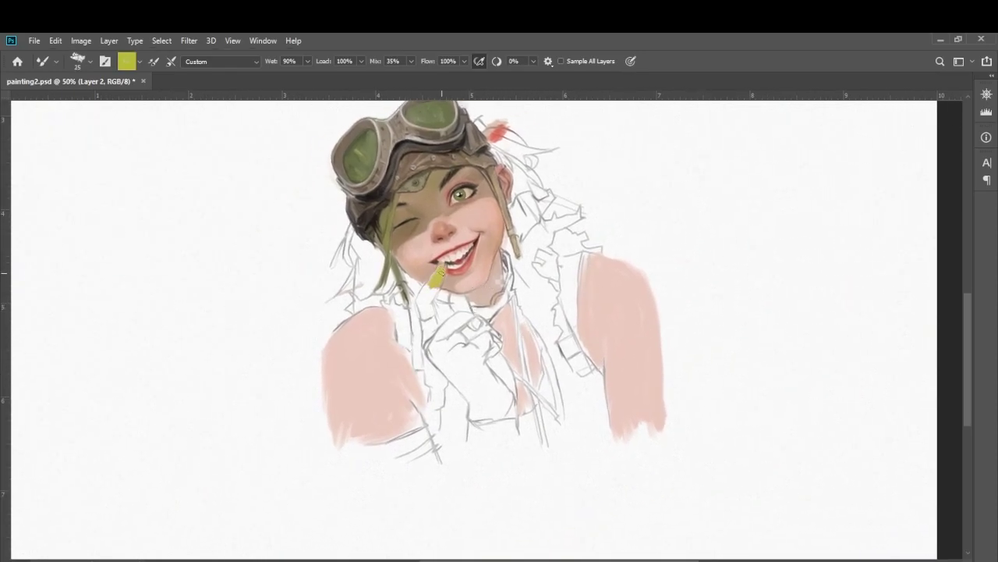
- Paint yellow-green finger strokes down from the mouth and across the hand
{"action": "mouse_move", "coordinate": [433, 281]}
{"action": "left_mouse_down"}
{"action": "mouse_move", "coordinate": [425, 316]}
{"action": "mouse_move", "coordinate": [401, 311]}
{"action": "mouse_move", "coordinate": [418, 321]}
{"action": "mouse_move", "coordinate": [460, 303]}
{"action": "mouse_move", "coordinate": [420, 335]}
{"action": "left_mouse_up"}
{"action": "key", "text": "ctrl+plus"}
{"action": "mouse_move", "coordinate": [467, 309]}
{"action": "left_mouse_down"}
{"action": "mouse_move", "coordinate": [413, 342]}
{"action": "mouse_move", "coordinate": [468, 340]}
{"action": "mouse_move", "coordinate": [496, 363]}
{"action": "mouse_move", "coordinate": [518, 407]}
{"action": "left_mouse_up"}
- Paint a dark stroke over the hand, then erase it
{"action": "key", "text": "d"}
{"action": "mouse_move", "coordinate": [421, 367]}
{"action": "left_mouse_down"}
{"action": "mouse_move", "coordinate": [470, 421]}
{"action": "mouse_move", "coordinate": [460, 386]}
{"action": "left_mouse_up"}
{"action": "key", "text": "e"}
{"action": "left_click_drag", "start_coordinate": [414, 355], "coordinate": [468, 418]}
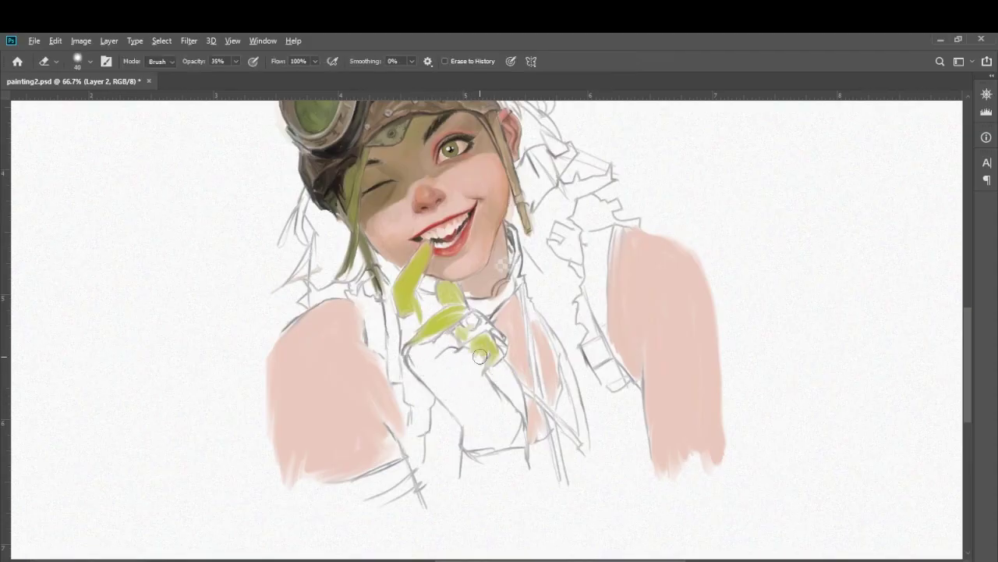
- Block in black over the hand and blend it into a larger glove shape
{"action": "key", "text": "shift+b"}
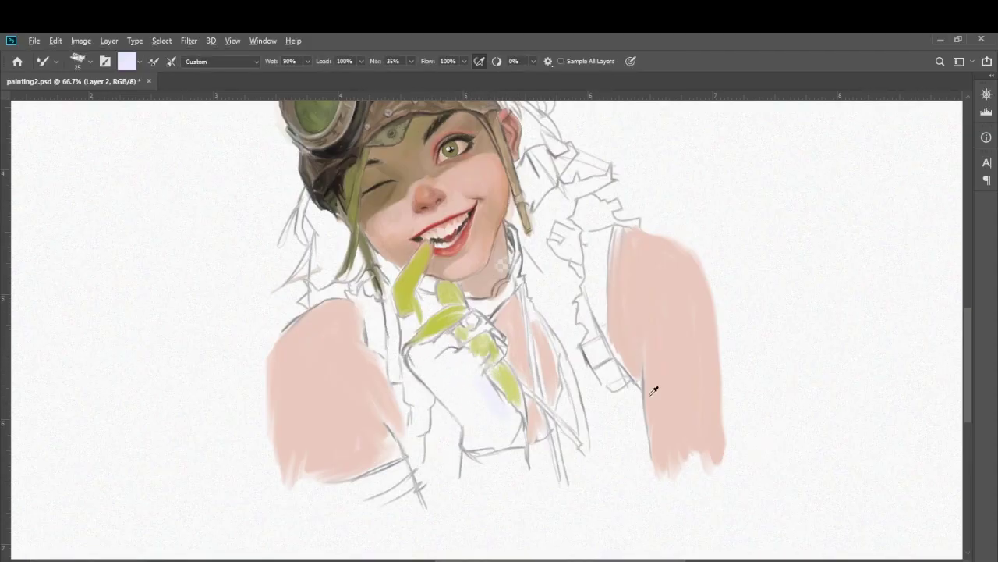
{"action": "key", "text": "d"}
{"action": "mouse_move", "coordinate": [503, 386]}
{"action": "left_mouse_down"}
{"action": "mouse_move", "coordinate": [468, 423]}
{"action": "mouse_move", "coordinate": [507, 398]}
{"action": "mouse_move", "coordinate": [487, 417]}
{"action": "left_mouse_up"}
{"action": "key", "text": "bracketright"}
{"action": "left_click_drag", "start_coordinate": [425, 375], "coordinate": [468, 410]}
{"action": "mouse_move", "coordinate": [456, 367]}
{"action": "left_mouse_down"}
{"action": "mouse_move", "coordinate": [476, 394]}
{"action": "mouse_move", "coordinate": [429, 351]}
{"action": "mouse_move", "coordinate": [487, 410]}
{"action": "mouse_move", "coordinate": [518, 421]}
{"action": "mouse_move", "coordinate": [488, 451]}
{"action": "mouse_move", "coordinate": [530, 436]}
{"action": "mouse_move", "coordinate": [413, 351]}
{"action": "mouse_move", "coordinate": [429, 359]}
{"action": "mouse_move", "coordinate": [405, 367]}
{"action": "mouse_move", "coordinate": [468, 362]}
{"action": "mouse_move", "coordinate": [484, 383]}
{"action": "left_mouse_up"}
- Extend the black glove shape leftward and load a dark olive-brown shading colour
{"action": "left_click_drag", "start_coordinate": [417, 347], "coordinate": [404, 371]}
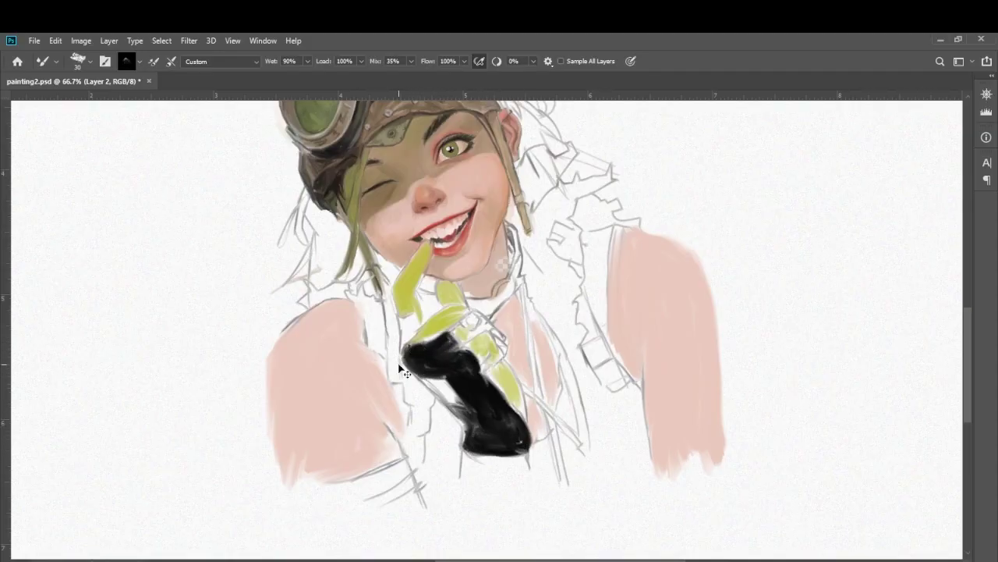
{"action": "key", "text": "ctrl+plus"}
{"action": "key", "text": "ctrl+plus"}
{"action": "key", "text": "ctrl+plus"}
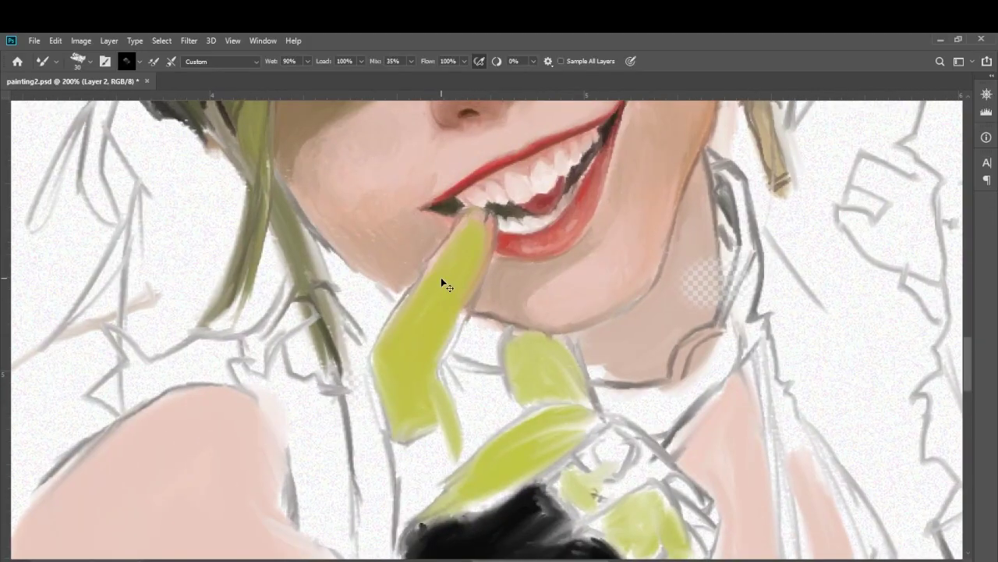
{"action": "key", "text": "ctrl+minus"}
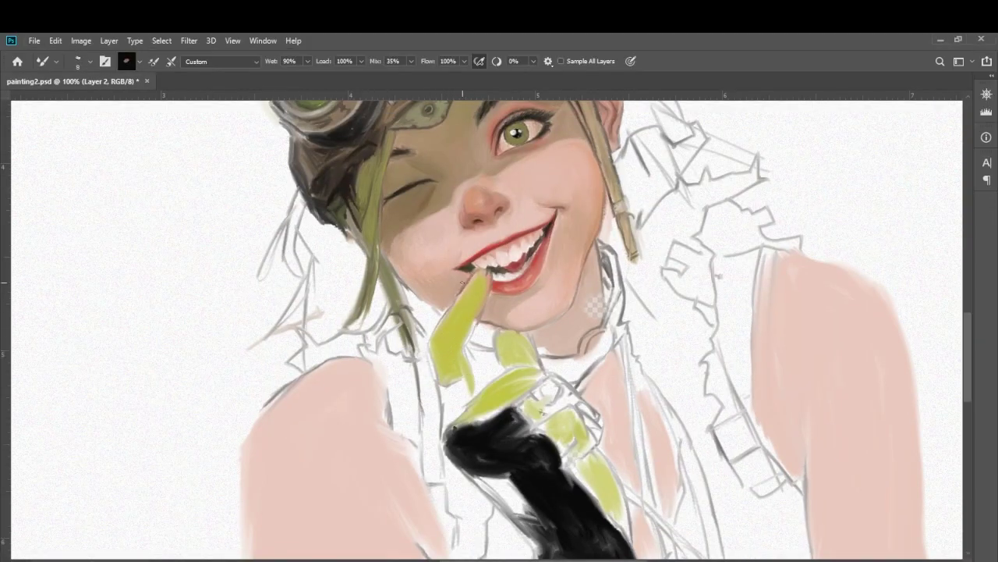
{"action": "left_click", "coordinate": [483, 291], "text": "alt"}
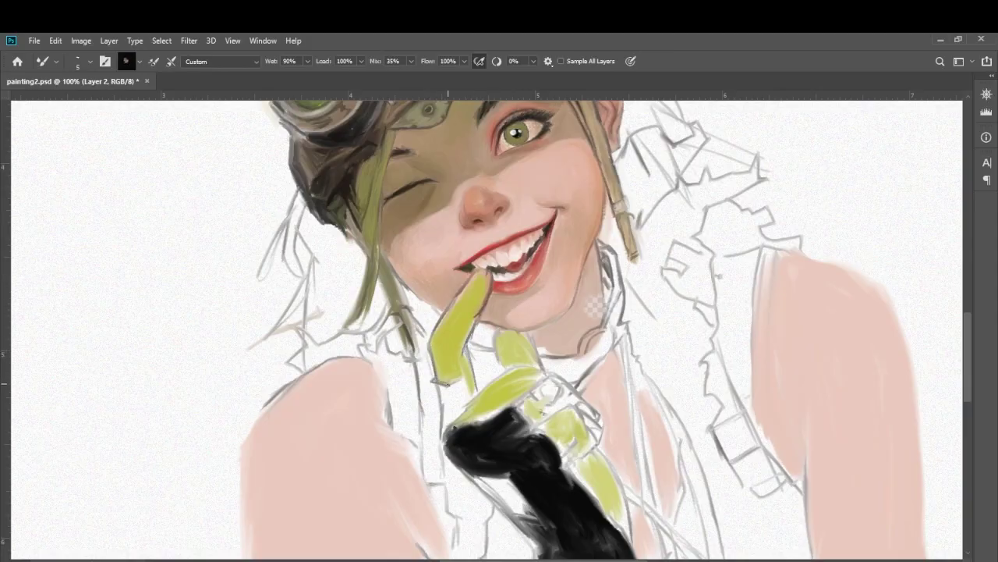
- Shade the left edges of the black glove and green finger in dark olive-brown
{"action": "left_click_drag", "start_coordinate": [433, 385], "coordinate": [448, 425]}
{"action": "mouse_move", "coordinate": [468, 384]}
{"action": "left_mouse_down"}
{"action": "mouse_move", "coordinate": [449, 425]}
{"action": "mouse_move", "coordinate": [443, 410]}
{"action": "mouse_move", "coordinate": [451, 416]}
{"action": "mouse_move", "coordinate": [462, 403]}
{"action": "mouse_move", "coordinate": [436, 396]}
{"action": "mouse_move", "coordinate": [445, 399]}
{"action": "left_mouse_up"}
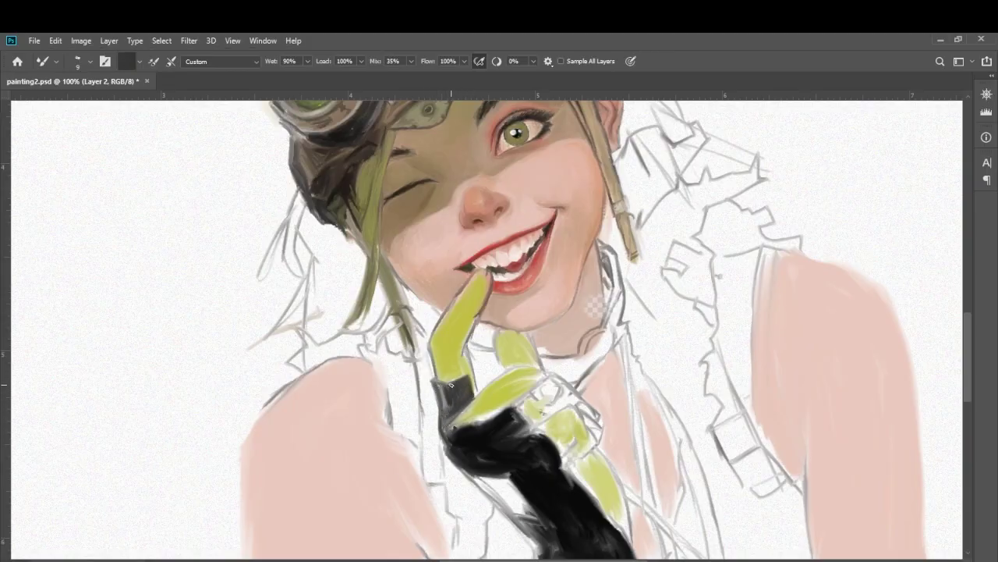
{"action": "mouse_move", "coordinate": [477, 447]}
{"action": "left_mouse_down"}
{"action": "mouse_move", "coordinate": [470, 396]}
{"action": "mouse_move", "coordinate": [441, 427]}
{"action": "left_mouse_up"}
{"action": "left_click_drag", "start_coordinate": [476, 395], "coordinate": [451, 431]}
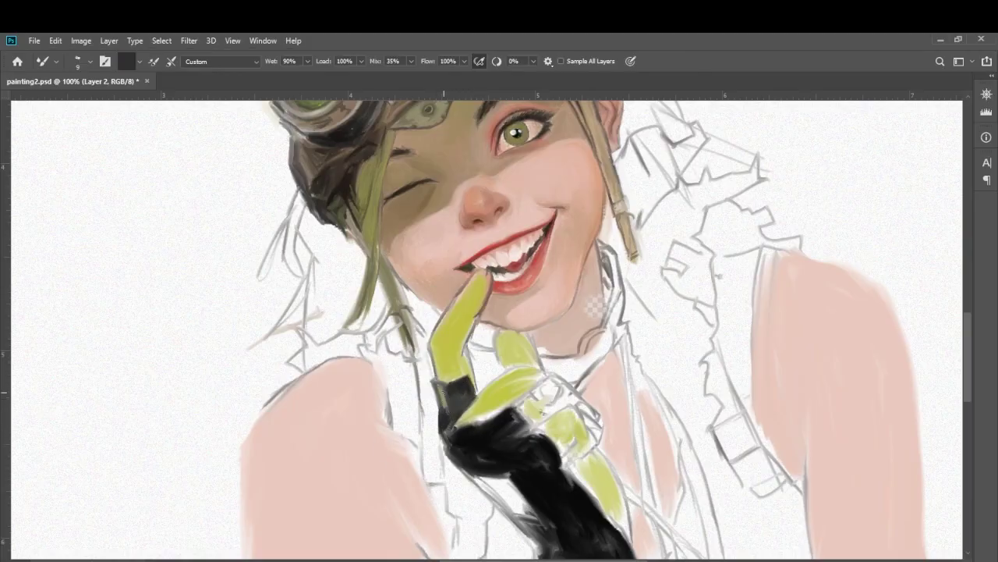
{"action": "mouse_move", "coordinate": [444, 383]}
{"action": "left_mouse_down"}
{"action": "mouse_move", "coordinate": [472, 388]}
{"action": "mouse_move", "coordinate": [441, 446]}
{"action": "left_mouse_up"}
{"action": "mouse_move", "coordinate": [460, 293]}
{"action": "left_mouse_down"}
{"action": "mouse_move", "coordinate": [432, 337]}
{"action": "mouse_move", "coordinate": [475, 383]}
{"action": "mouse_move", "coordinate": [488, 276]}
{"action": "left_mouse_up"}
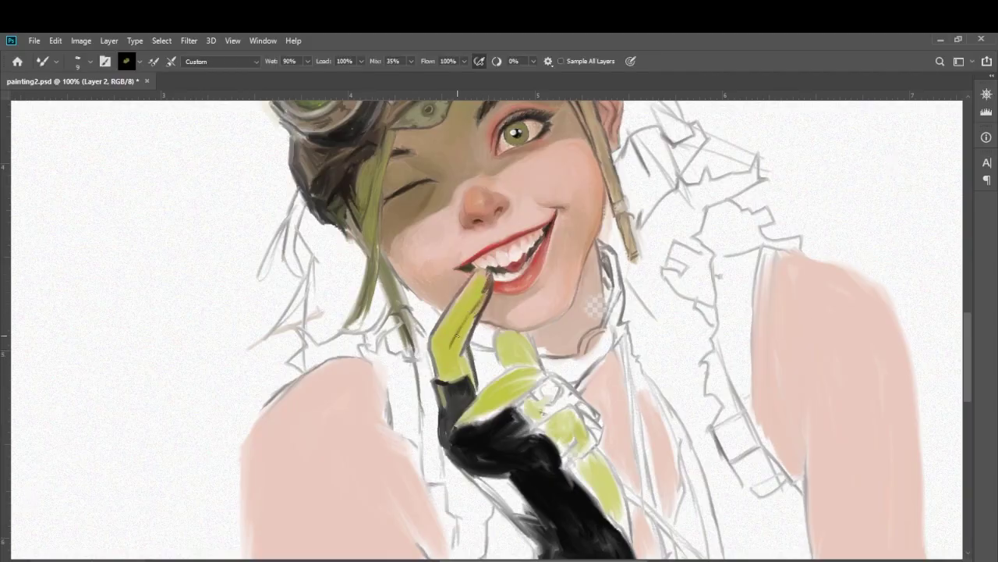
- Lighten and darken the finger with green strokes, sampling grey-brown, olive-tan and yellow-green tones
{"action": "left_click", "coordinate": [484, 298], "text": "alt"}
{"action": "left_click_drag", "start_coordinate": [465, 303], "coordinate": [485, 287]}
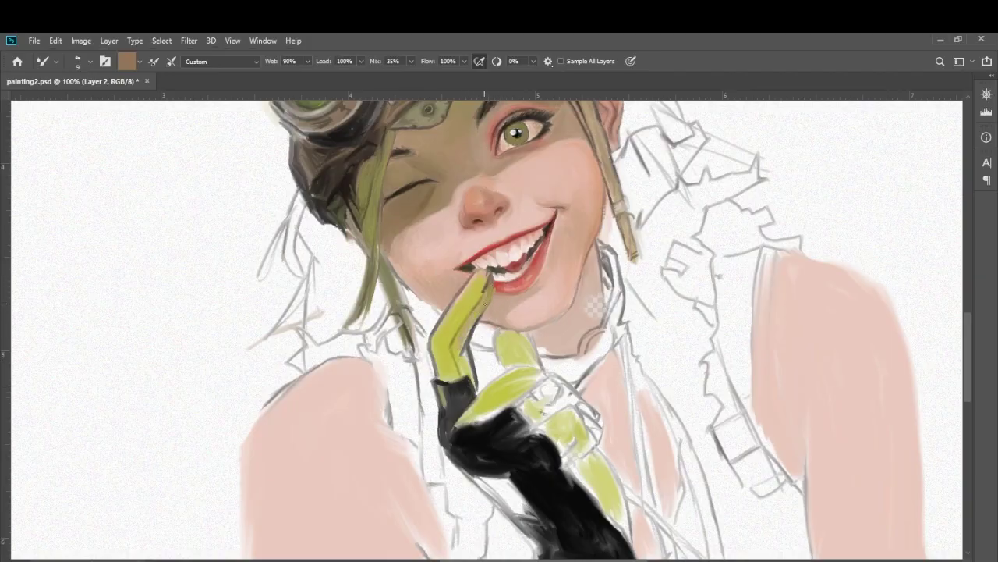
{"action": "mouse_move", "coordinate": [484, 304]}
{"action": "left_mouse_down"}
{"action": "mouse_move", "coordinate": [468, 320]}
{"action": "mouse_move", "coordinate": [461, 374]}
{"action": "mouse_move", "coordinate": [468, 360]}
{"action": "left_mouse_up"}
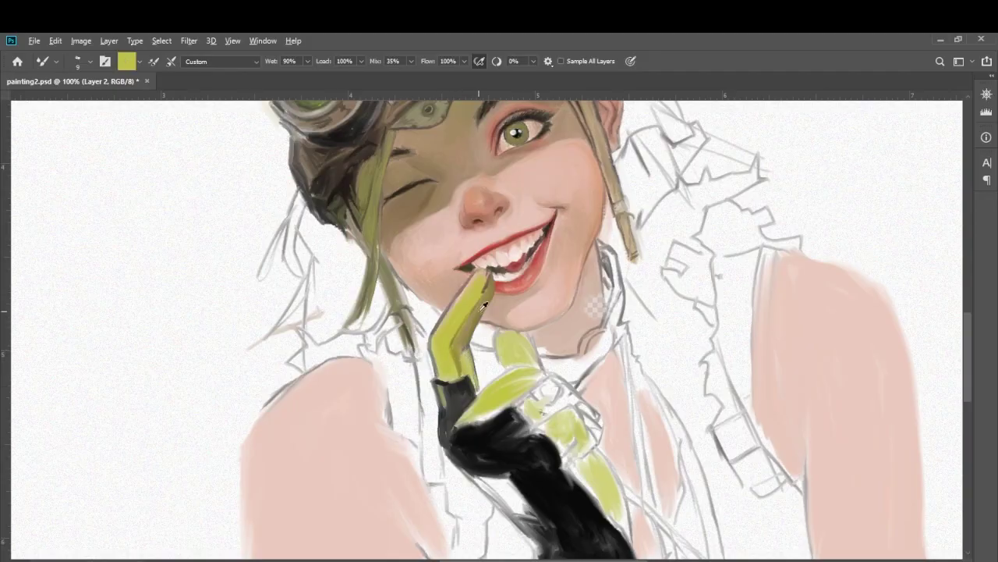
{"action": "left_click", "coordinate": [392, 234], "text": "alt"}
{"action": "left_click", "coordinate": [439, 349], "text": "alt"}
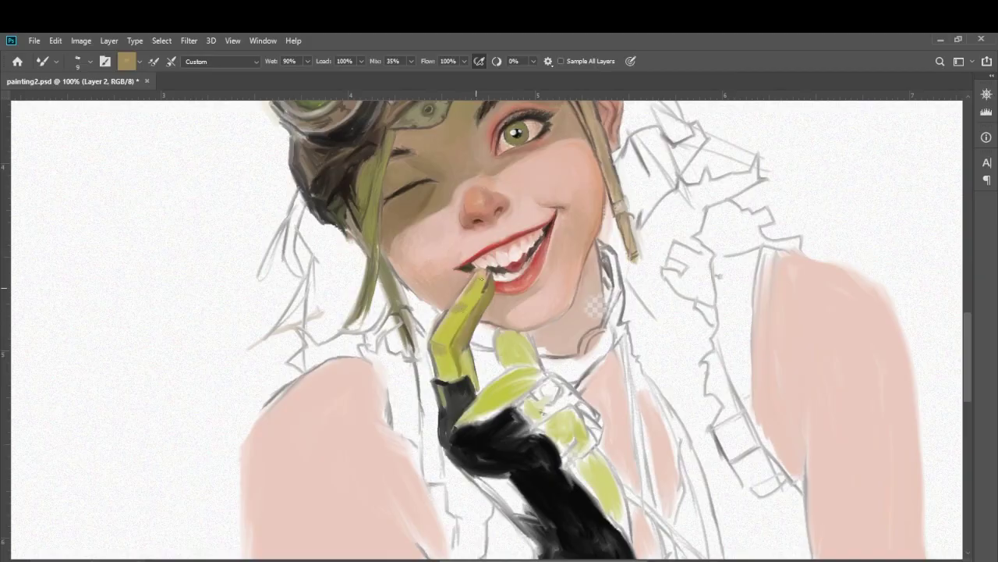
{"action": "left_click", "coordinate": [479, 294], "text": "alt"}
{"action": "left_click", "coordinate": [487, 290], "text": "alt"}
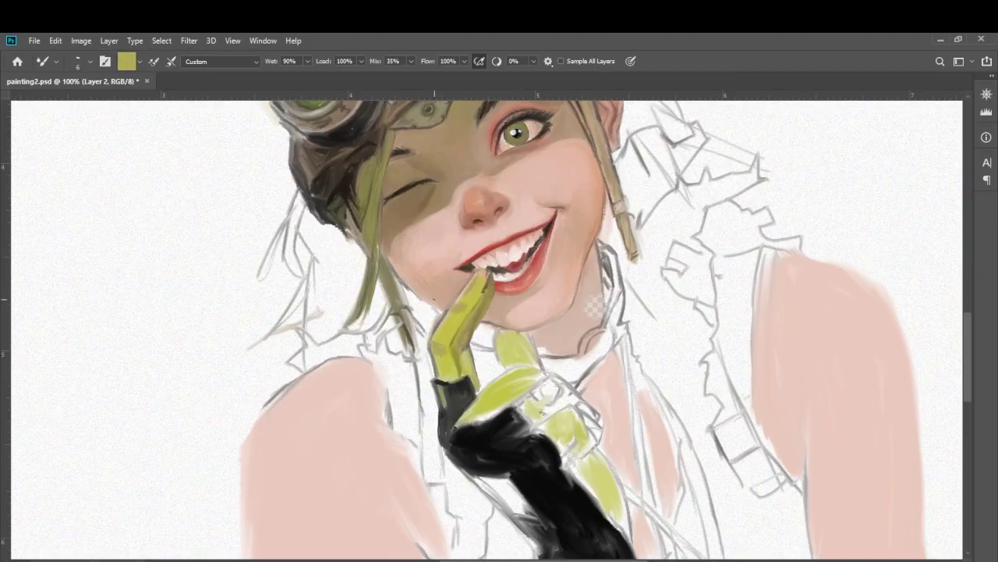
- Zoom in on the finger, sample pink and olive tones, and smooth it with lighter green
{"action": "key", "text": "ctrl+plus"}
{"action": "left_click", "coordinate": [440, 209], "text": "alt"}
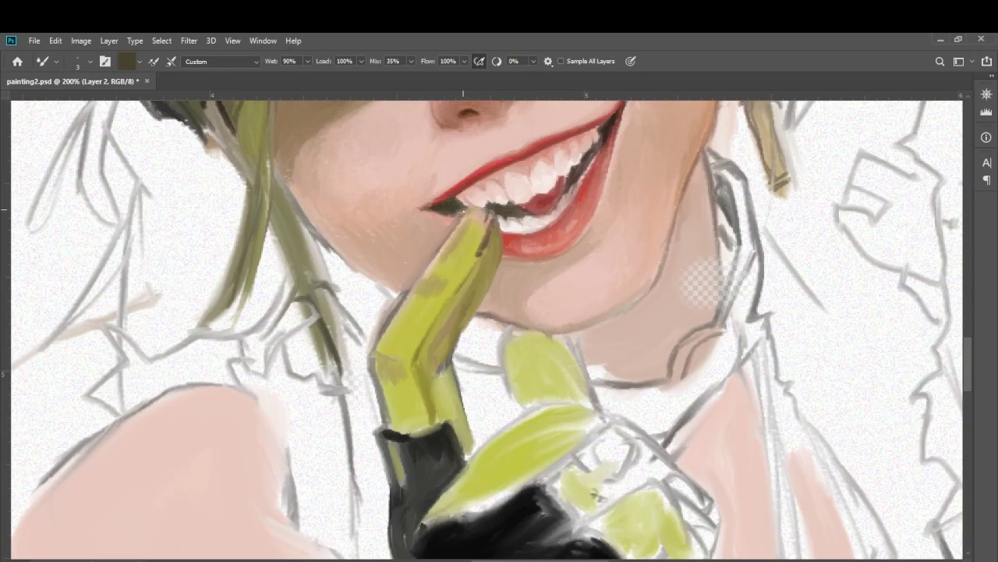
{"action": "left_click", "coordinate": [557, 182], "text": "alt"}
{"action": "left_click", "coordinate": [556, 217], "text": "alt"}
{"action": "left_click", "coordinate": [484, 224], "text": "alt"}
{"action": "left_click", "coordinate": [470, 209], "text": "alt"}
{"action": "left_click", "coordinate": [479, 263], "text": "alt"}
{"action": "mouse_move", "coordinate": [468, 234]}
{"action": "left_mouse_down"}
{"action": "mouse_move", "coordinate": [437, 320]}
{"action": "mouse_move", "coordinate": [482, 283]}
{"action": "left_mouse_up"}
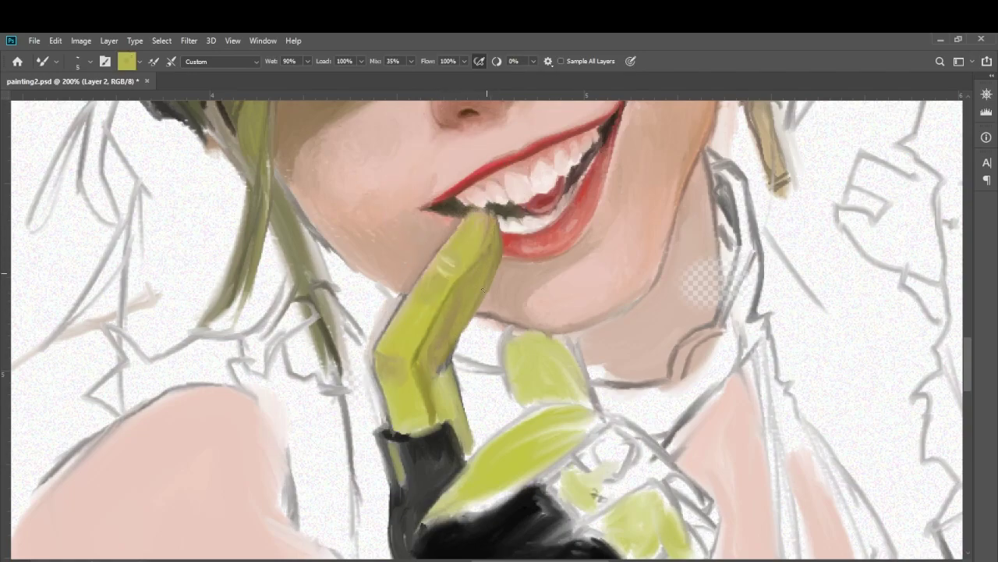
- Darken the finger's side with olive and paint the black cuff edge over its base
{"action": "left_click", "coordinate": [441, 366], "text": "alt"}
{"action": "left_click_drag", "start_coordinate": [440, 375], "coordinate": [453, 312]}
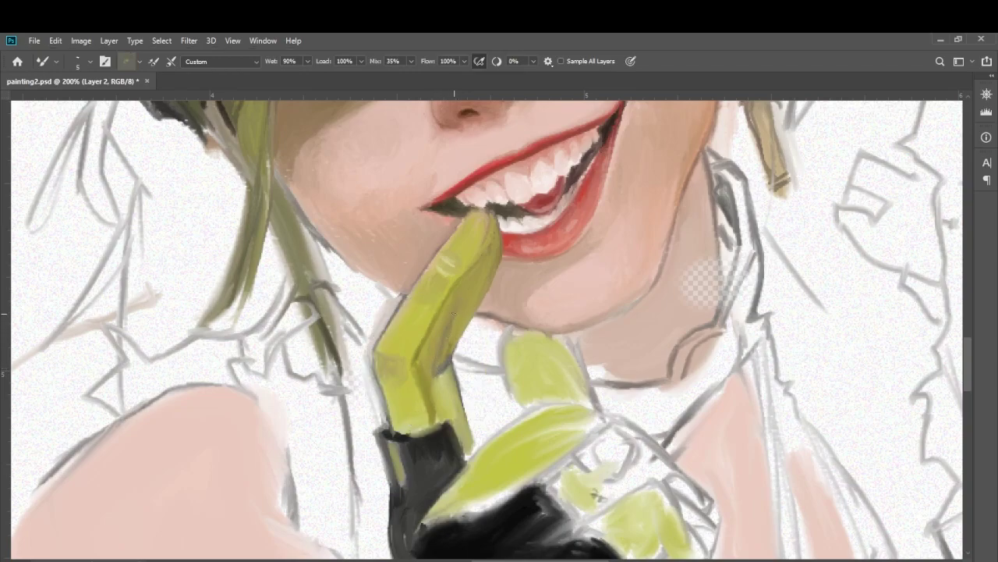
{"action": "left_click", "coordinate": [406, 449], "text": "alt"}
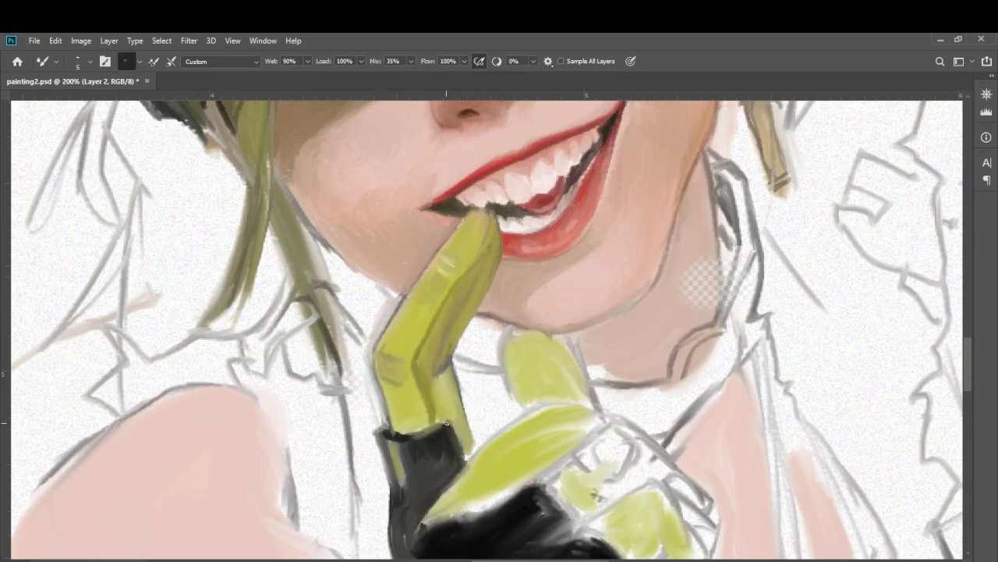
{"action": "left_click_drag", "start_coordinate": [409, 433], "coordinate": [467, 428]}
{"action": "left_click", "coordinate": [407, 466], "text": "alt"}
{"action": "left_click_drag", "start_coordinate": [404, 440], "coordinate": [394, 487]}
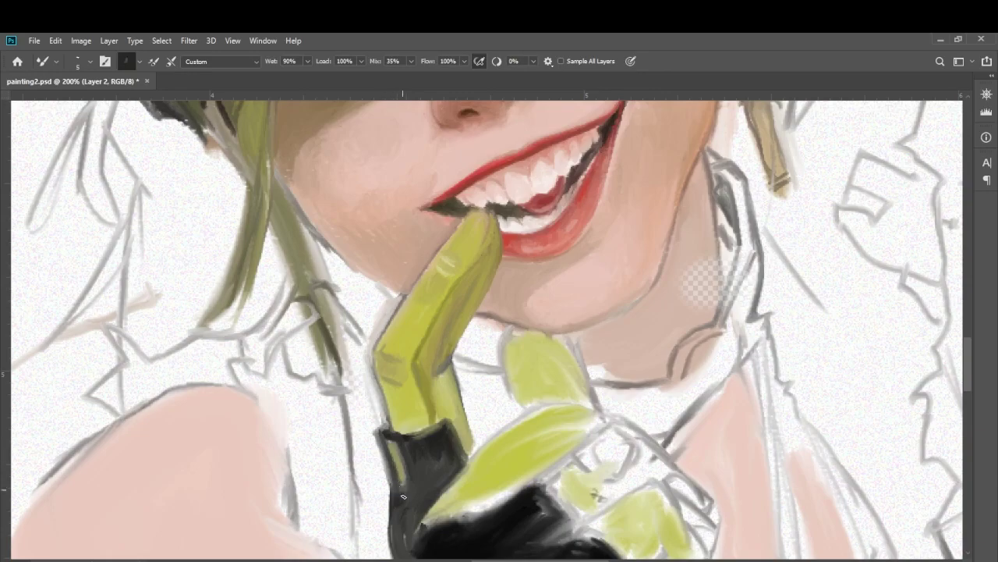
- Add yellow-green and black strokes along the glove edge, then return to 100% zoom
{"action": "scroll", "coordinate": [404, 440], "scroll_direction": "down", "scroll_amount": 3}
{"action": "left_click", "coordinate": [564, 286], "text": "alt"}
{"action": "mouse_move", "coordinate": [406, 348]}
{"action": "left_mouse_down"}
{"action": "mouse_move", "coordinate": [409, 402]}
{"action": "mouse_move", "coordinate": [421, 397]}
{"action": "left_mouse_up"}
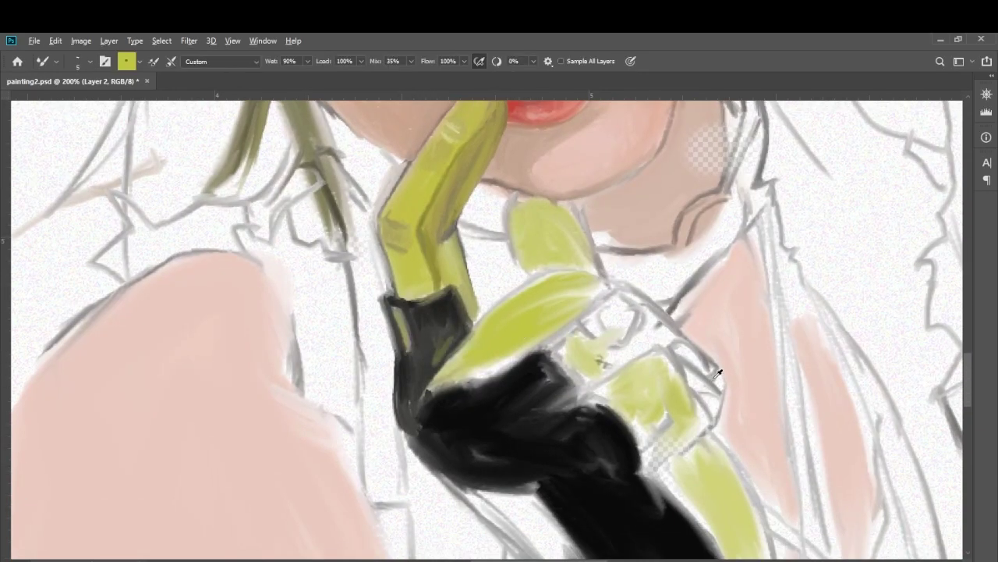
{"action": "left_click", "coordinate": [435, 348], "text": "alt"}
{"action": "left_click_drag", "start_coordinate": [460, 171], "coordinate": [410, 273]}
{"action": "left_click", "coordinate": [410, 273], "text": "alt"}
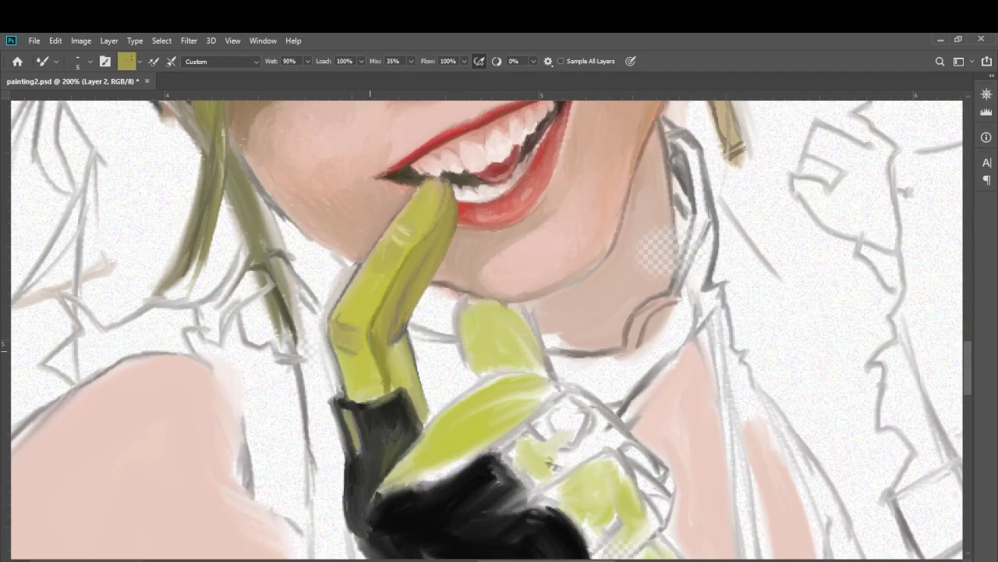
{"action": "key", "text": "ctrl+minus"}
{"action": "key", "text": "ctrl+minus"}
{"action": "key", "text": "ctrl+plus"}
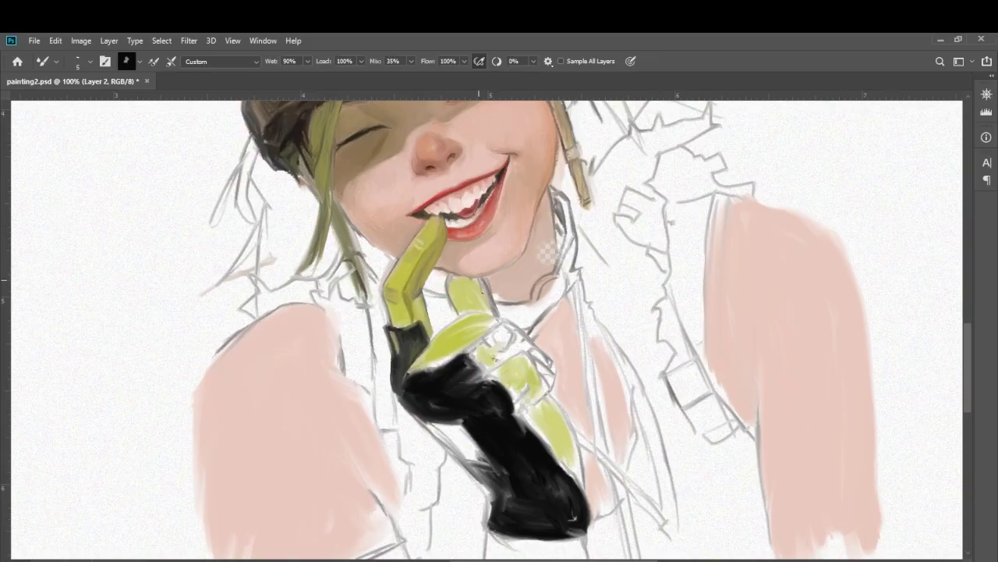
- Enlarge the brush to 10, blend green over the glove back, and darken the finger top
{"action": "key", "text": "bracketright"}
{"action": "key", "text": "bracketright"}
{"action": "key", "text": "bracketright"}
{"action": "left_click", "coordinate": [425, 359], "text": "alt"}
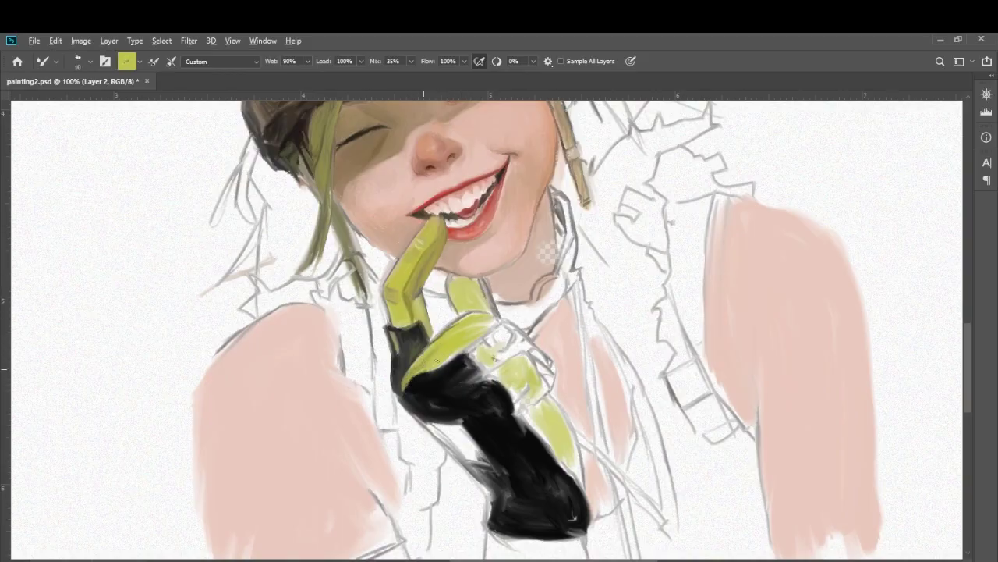
{"action": "left_click_drag", "start_coordinate": [433, 340], "coordinate": [455, 326]}
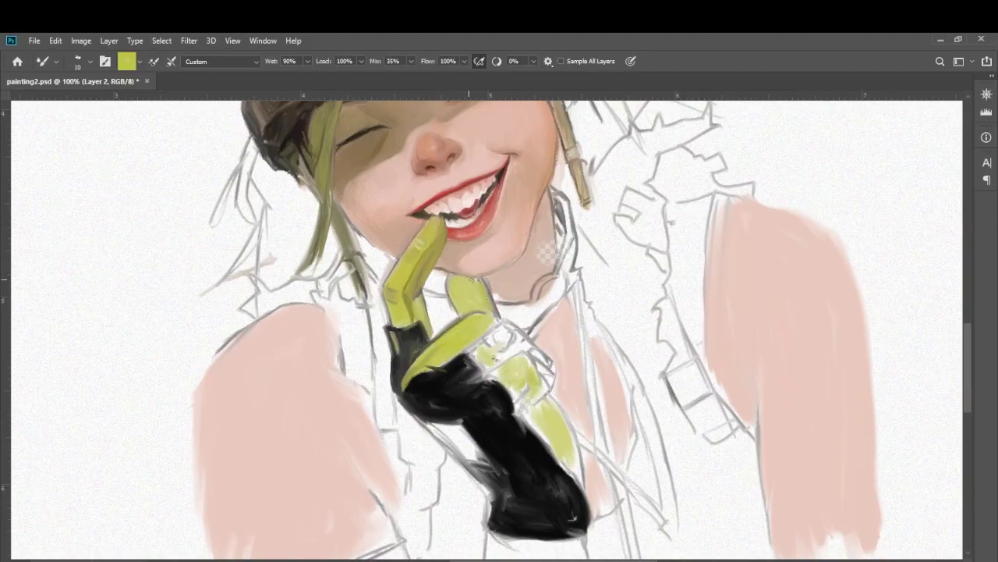
{"action": "left_click", "coordinate": [452, 283], "text": "alt"}
{"action": "left_click_drag", "start_coordinate": [473, 281], "coordinate": [459, 297]}
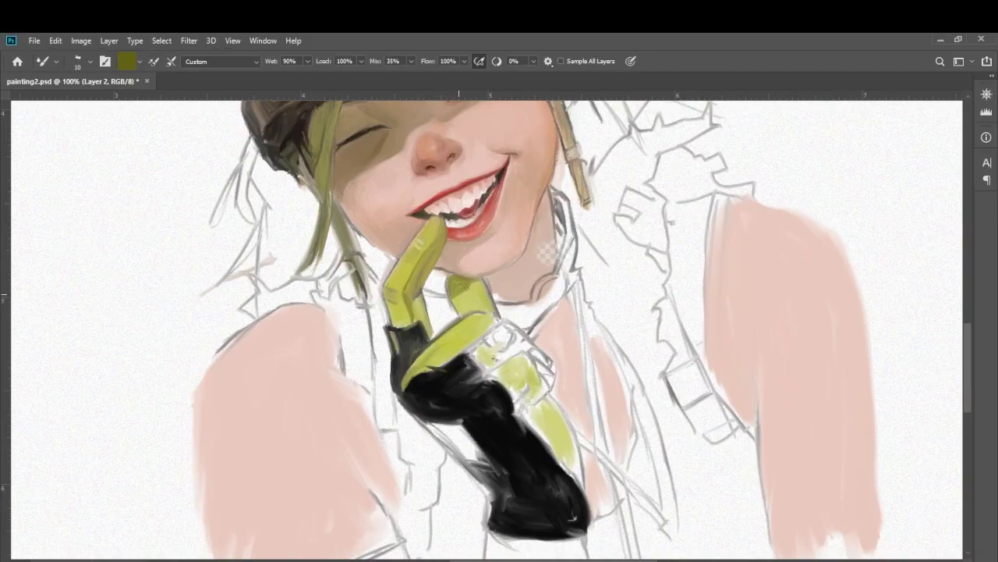
- With a size-20 brush, fill the glove's back and right side with olive paint
{"action": "key", "text": "d"}
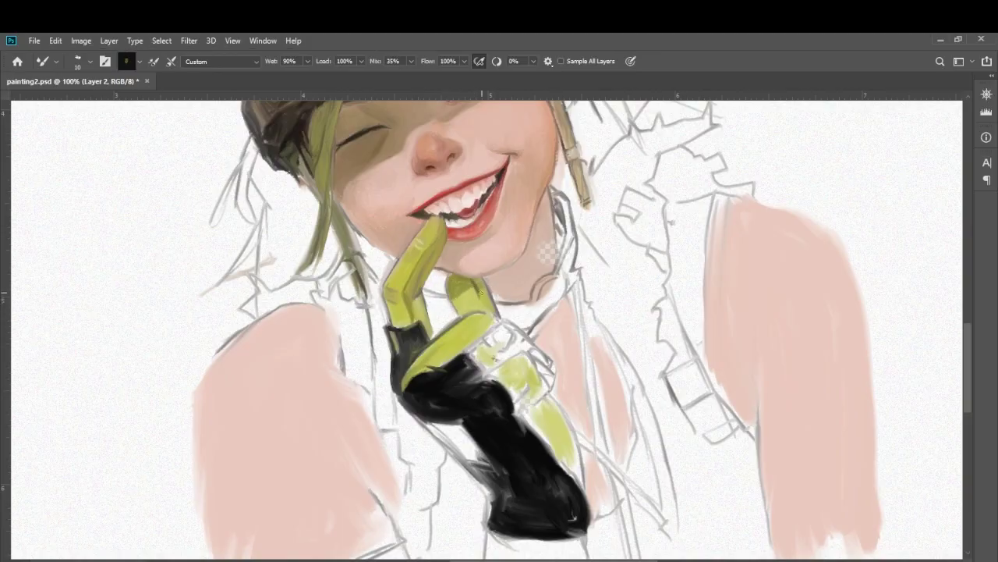
{"action": "key", "text": "x"}
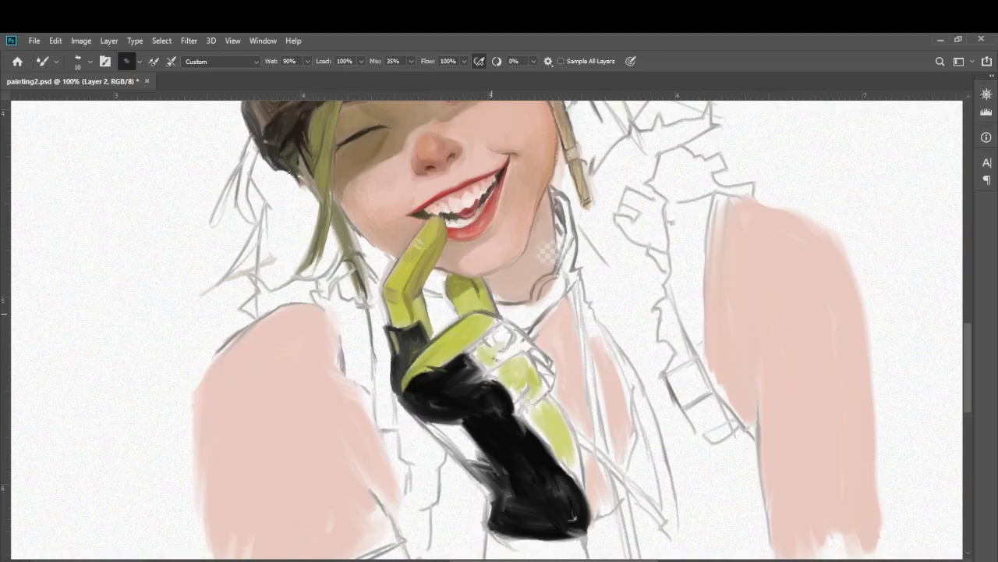
{"action": "key", "text": "bracketleft"}
{"action": "key", "text": "bracketleft"}
{"action": "key", "text": "bracketleft"}
{"action": "left_click", "coordinate": [479, 309], "text": "alt"}
{"action": "key", "text": "bracketright"}
{"action": "key", "text": "bracketright"}
{"action": "key", "text": "bracketright"}
{"action": "mouse_move", "coordinate": [474, 347]}
{"action": "left_mouse_down"}
{"action": "mouse_move", "coordinate": [485, 367]}
{"action": "mouse_move", "coordinate": [511, 343]}
{"action": "mouse_move", "coordinate": [502, 329]}
{"action": "mouse_move", "coordinate": [538, 359]}
{"action": "mouse_move", "coordinate": [515, 409]}
{"action": "mouse_move", "coordinate": [566, 464]}
{"action": "left_mouse_up"}
{"action": "left_click_drag", "start_coordinate": [538, 394], "coordinate": [577, 484]}
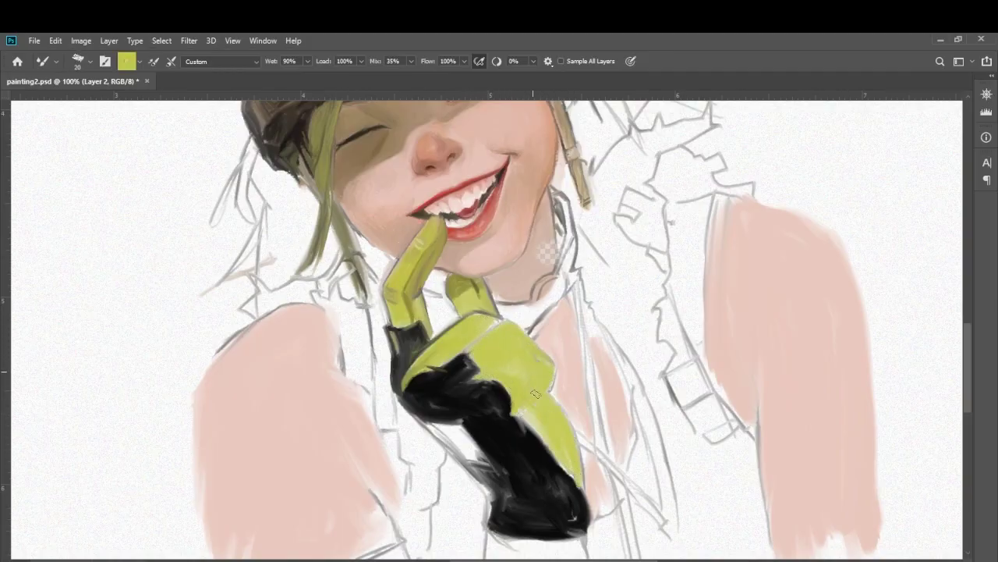
{"action": "left_click_drag", "start_coordinate": [523, 409], "coordinate": [549, 440]}
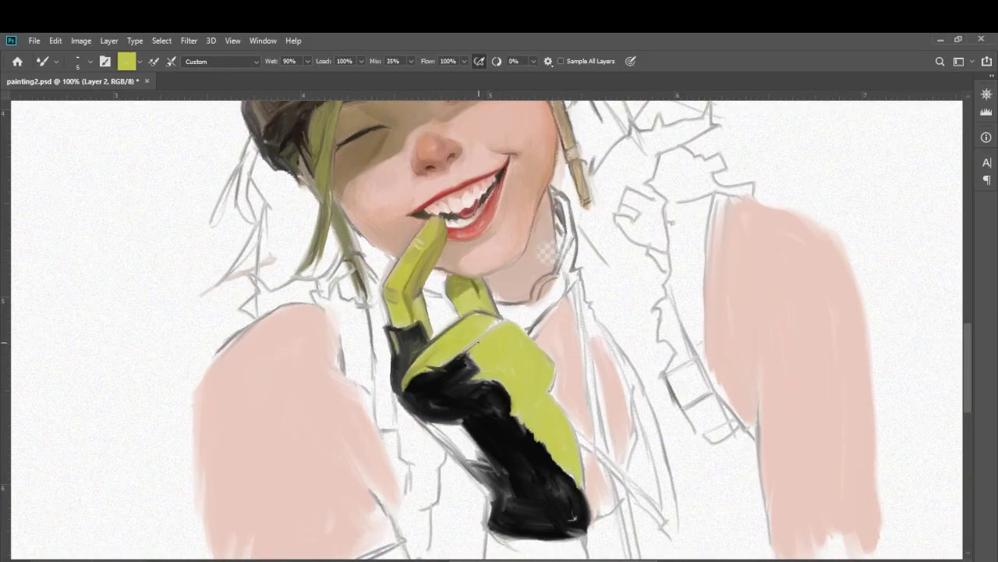
{"action": "left_click", "coordinate": [479, 338], "text": "alt"}
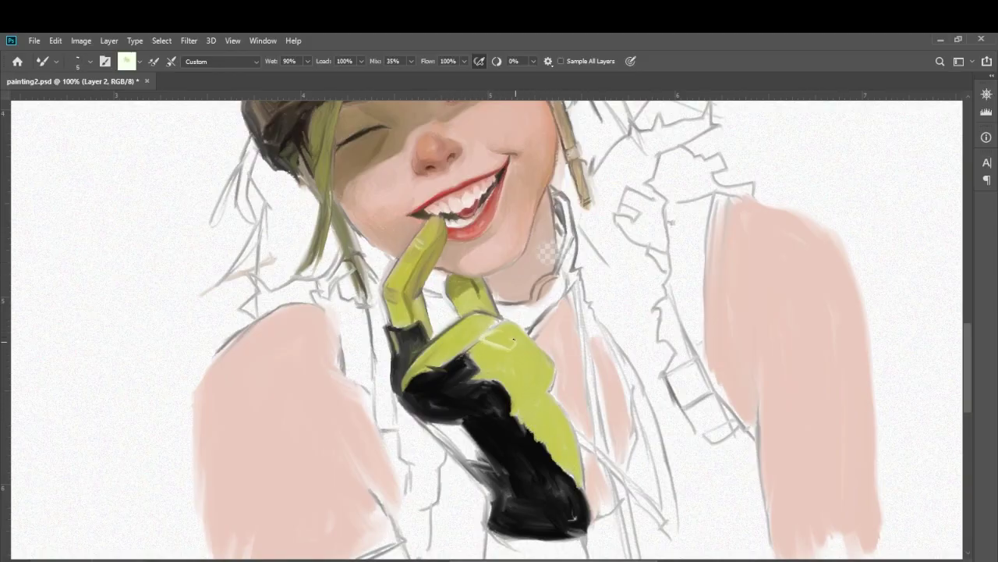
{"action": "key", "text": "ctrl+plus"}
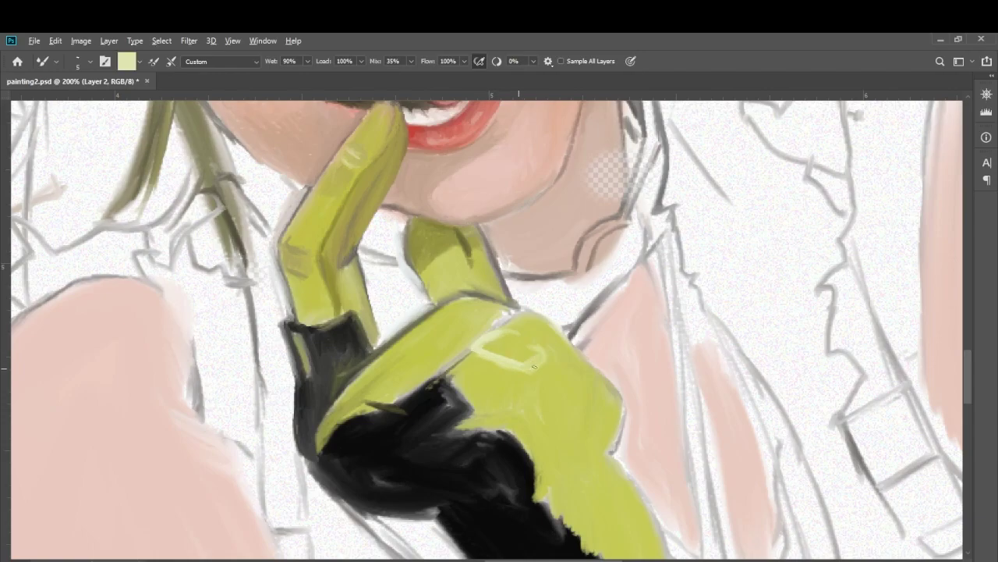
- Outline the pale strap buckle in black and extend black up the glove's dark edge
{"action": "key", "text": "d"}
{"action": "mouse_move", "coordinate": [518, 338]}
{"action": "left_mouse_down"}
{"action": "mouse_move", "coordinate": [483, 345]}
{"action": "mouse_move", "coordinate": [527, 360]}
{"action": "mouse_move", "coordinate": [538, 353]}
{"action": "mouse_move", "coordinate": [496, 326]}
{"action": "left_mouse_up"}
{"action": "left_click", "coordinate": [504, 357], "text": "alt"}
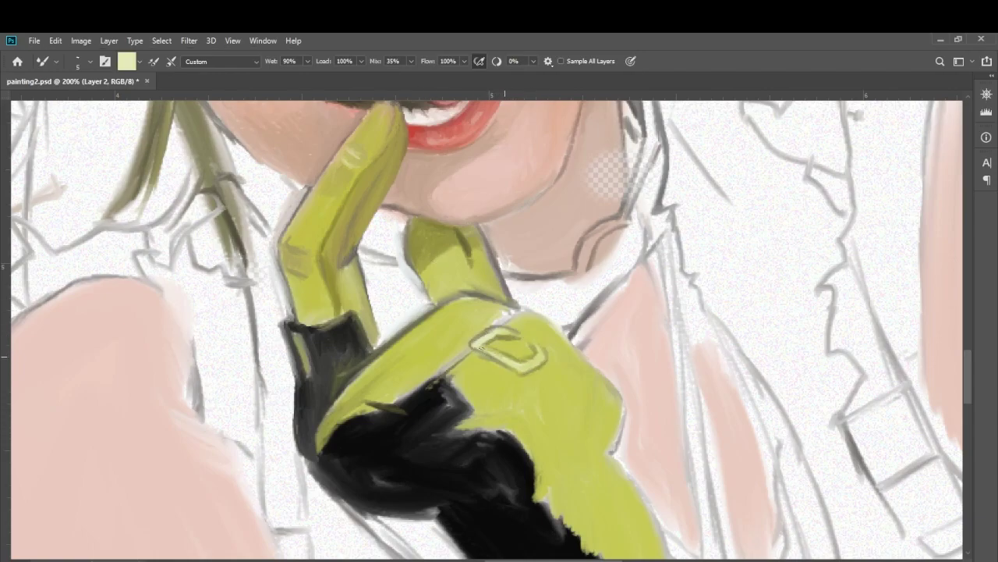
{"action": "key", "text": "d"}
{"action": "mouse_move", "coordinate": [394, 408]}
{"action": "left_mouse_down"}
{"action": "mouse_move", "coordinate": [438, 373]}
{"action": "mouse_move", "coordinate": [472, 413]}
{"action": "mouse_move", "coordinate": [468, 433]}
{"action": "mouse_move", "coordinate": [437, 426]}
{"action": "mouse_move", "coordinate": [500, 441]}
{"action": "left_mouse_up"}
{"action": "left_click_drag", "start_coordinate": [436, 406], "coordinate": [463, 416]}
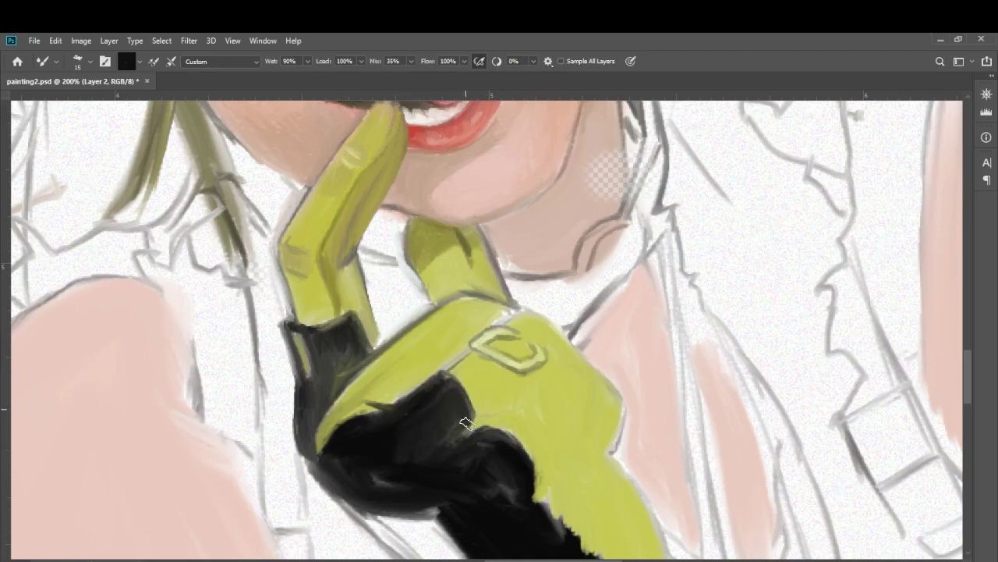
- Enlarge the brush to 25 and darken the lower glove with broad black strokes
{"action": "key", "text": "bracketright"}
{"action": "key", "text": "bracketright"}
{"action": "key", "text": "bracketright"}
{"action": "mouse_move", "coordinate": [382, 479]}
{"action": "left_mouse_down"}
{"action": "mouse_move", "coordinate": [330, 446]}
{"action": "mouse_move", "coordinate": [364, 488]}
{"action": "mouse_move", "coordinate": [435, 468]}
{"action": "mouse_move", "coordinate": [494, 434]}
{"action": "mouse_move", "coordinate": [517, 485]}
{"action": "mouse_move", "coordinate": [534, 399]}
{"action": "mouse_move", "coordinate": [459, 348]}
{"action": "left_mouse_up"}
{"action": "key", "text": "bracketright"}
{"action": "key", "text": "bracketright"}
{"action": "mouse_move", "coordinate": [499, 437]}
{"action": "left_mouse_down"}
{"action": "mouse_move", "coordinate": [453, 443]}
{"action": "mouse_move", "coordinate": [526, 453]}
{"action": "mouse_move", "coordinate": [550, 379]}
{"action": "mouse_move", "coordinate": [571, 442]}
{"action": "left_mouse_up"}
{"action": "scroll", "coordinate": [550, 380], "scroll_direction": "down", "scroll_amount": 2}
{"action": "scroll", "coordinate": [572, 442], "scroll_direction": "down", "scroll_amount": 3}
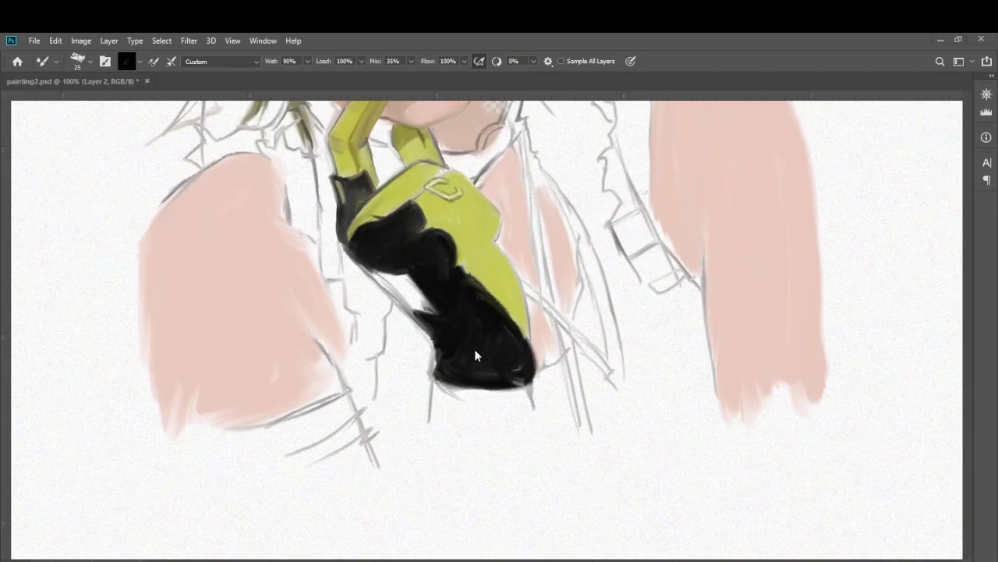
{"action": "scroll", "coordinate": [497, 325], "scroll_direction": "up", "scroll_amount": 1}
{"action": "key", "text": "bracketleft"}
{"action": "key", "text": "bracketleft"}
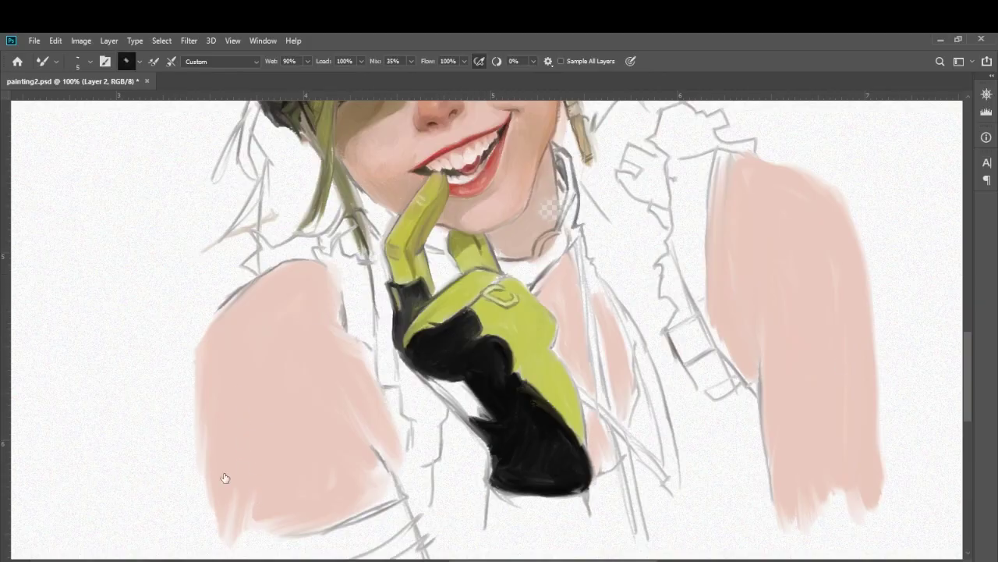
- Set the Mixer Brush to Wet 90%, Mix 35%, size 7, Flow 14% with airbrush on
{"action": "key", "text": "0"}
{"action": "key", "text": "shift+0"}
{"action": "key", "text": "shift+7"}
{"action": "key", "text": "9"}
{"action": "key", "text": "shift+3"}
{"action": "key", "text": "shift+5"}
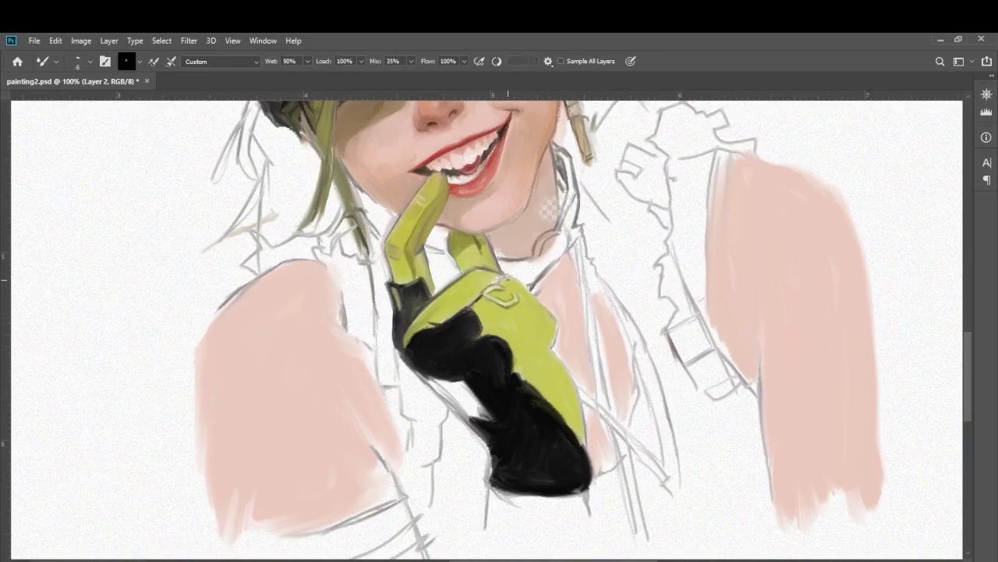
{"action": "key", "text": "bracketright"}
{"action": "key", "text": "bracketright"}
{"action": "key", "text": "alt+shift+1"}
{"action": "key", "text": "alt+shift+4"}
{"action": "key", "text": "shift+alt+p"}
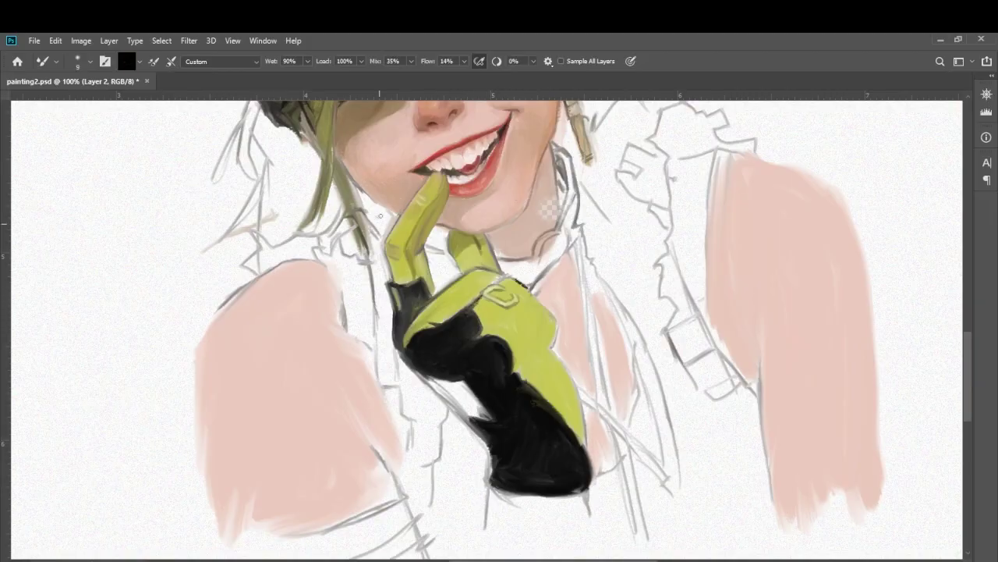
- Darken and crisp up the green strap and cuff edges
{"action": "left_click_drag", "start_coordinate": [484, 304], "coordinate": [523, 282]}
{"action": "mouse_move", "coordinate": [483, 334]}
{"action": "left_mouse_down"}
{"action": "mouse_move", "coordinate": [527, 308]}
{"action": "mouse_move", "coordinate": [554, 340]}
{"action": "left_mouse_up"}
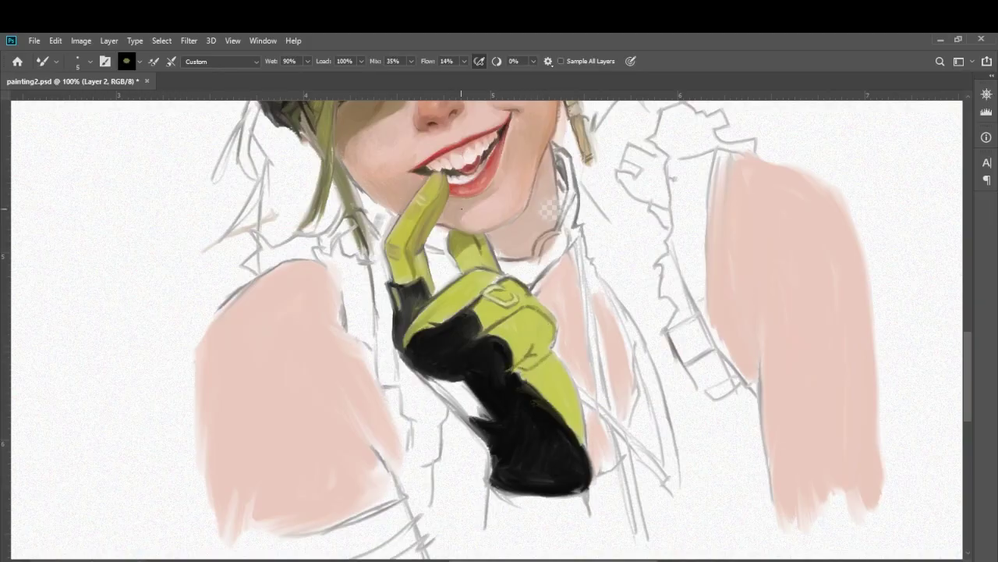
{"action": "key", "text": "b"}
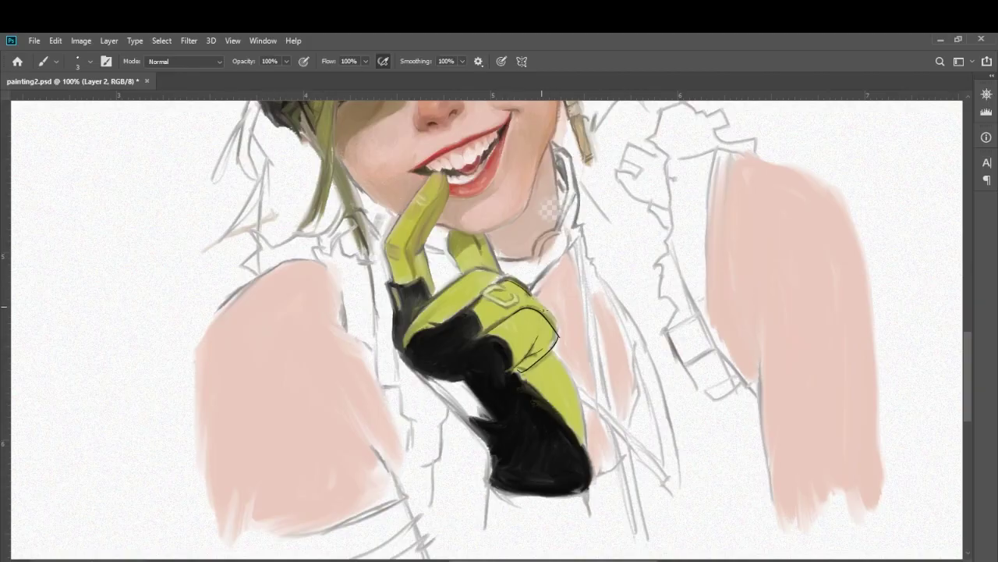
- Outline the finger's left edge and bring the face and goggles into view
{"action": "left_click_drag", "start_coordinate": [433, 170], "coordinate": [395, 275]}
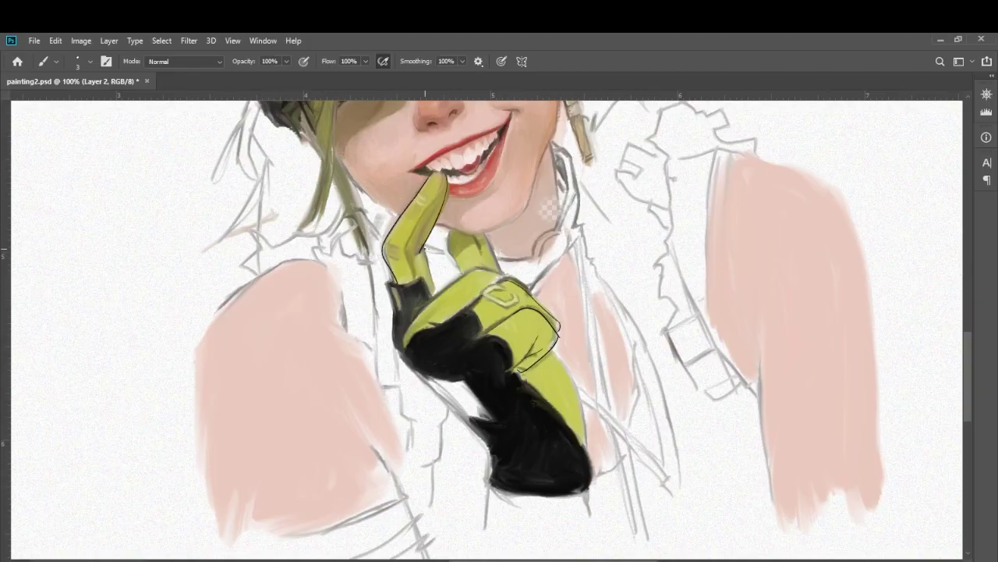
{"action": "left_click_drag", "start_coordinate": [458, 267], "coordinate": [451, 453]}
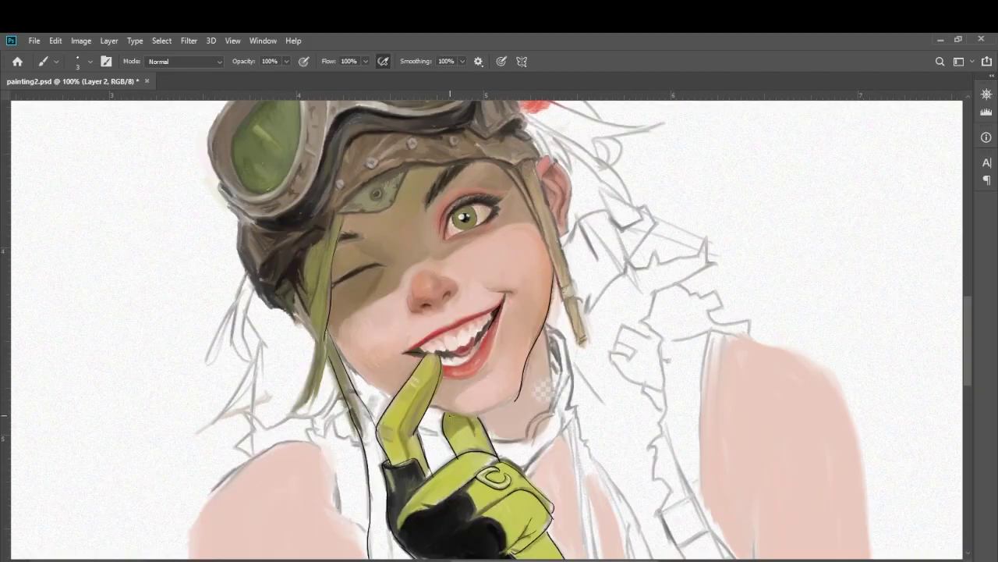
{"action": "left_click_drag", "start_coordinate": [474, 301], "coordinate": [411, 375]}
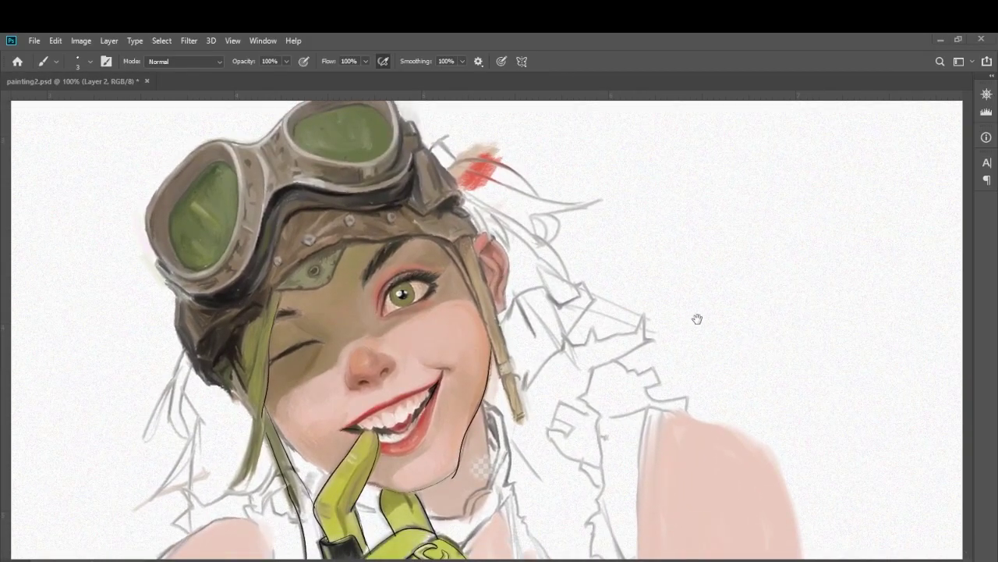
- Sketch red hair loops and strands sweeping down-right from the helmet beside the face
{"action": "left_click_drag", "start_coordinate": [458, 156], "coordinate": [524, 188]}
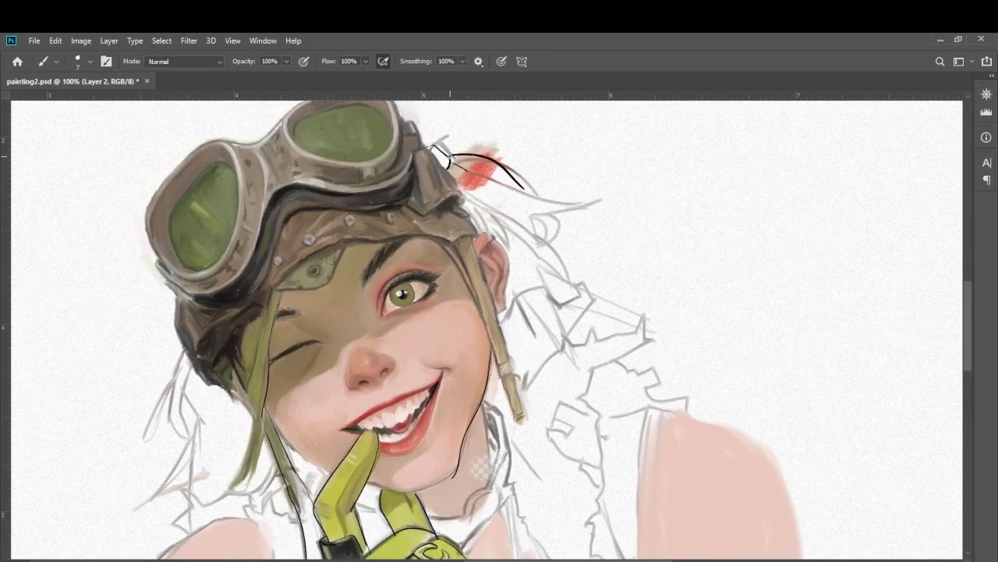
{"action": "left_click_drag", "start_coordinate": [449, 159], "coordinate": [601, 203]}
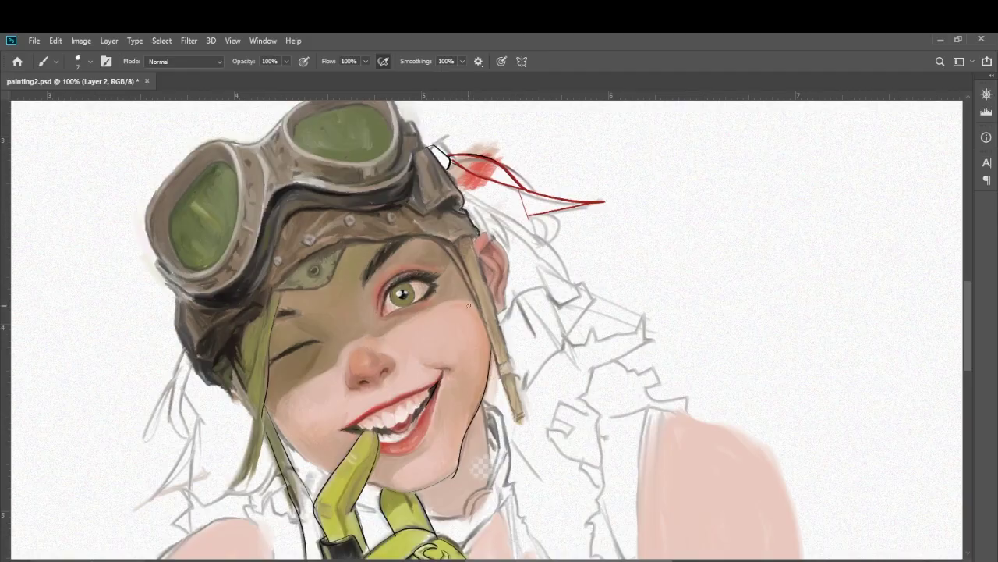
{"action": "left_click_drag", "start_coordinate": [457, 181], "coordinate": [570, 278]}
{"action": "left_click_drag", "start_coordinate": [527, 227], "coordinate": [581, 281]}
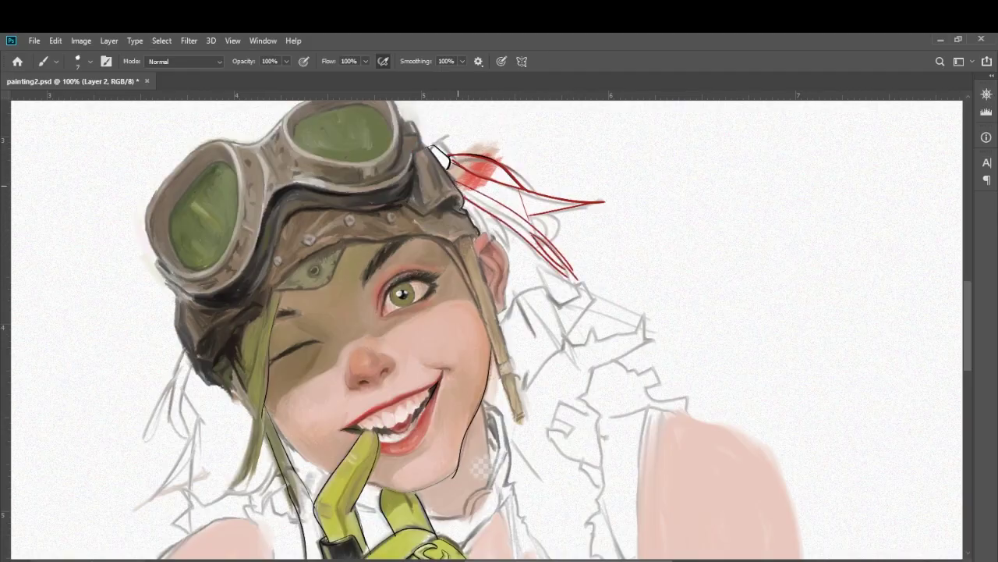
{"action": "left_click_drag", "start_coordinate": [456, 184], "coordinate": [527, 229]}
{"action": "mouse_move", "coordinate": [477, 208]}
{"action": "left_mouse_down"}
{"action": "mouse_move", "coordinate": [527, 254]}
{"action": "mouse_move", "coordinate": [611, 289]}
{"action": "left_mouse_up"}
{"action": "mouse_move", "coordinate": [546, 312]}
{"action": "left_mouse_down"}
{"action": "mouse_move", "coordinate": [518, 231]}
{"action": "mouse_move", "coordinate": [609, 267]}
{"action": "left_mouse_up"}
{"action": "mouse_move", "coordinate": [482, 264]}
{"action": "left_mouse_down"}
{"action": "mouse_move", "coordinate": [490, 287]}
{"action": "mouse_move", "coordinate": [554, 268]}
{"action": "mouse_move", "coordinate": [503, 325]}
{"action": "left_mouse_up"}
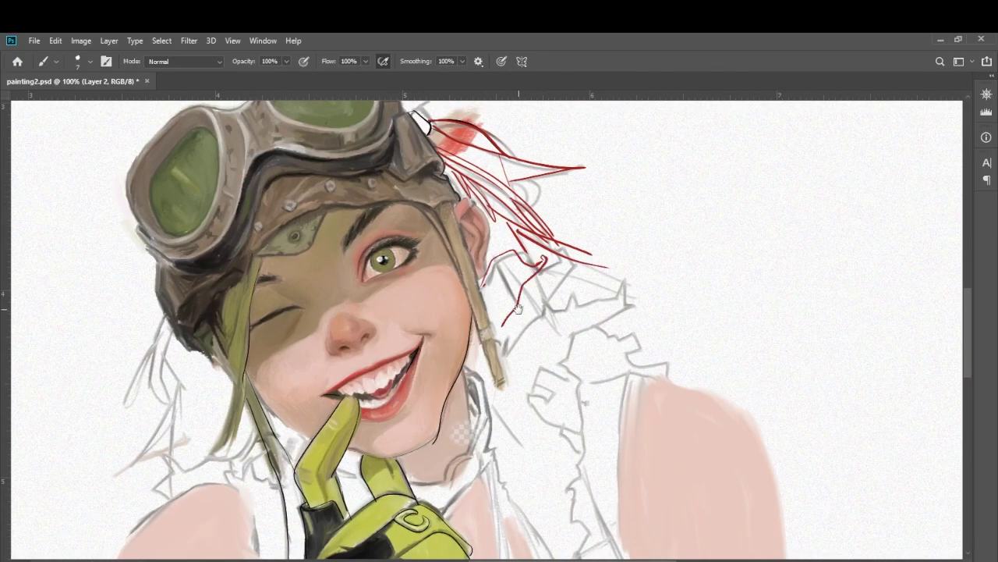
- Sketch red hair strands fanning down the left side of the face
{"action": "key", "text": "ctrl+minus"}
{"action": "mouse_move", "coordinate": [406, 302]}
{"action": "left_mouse_down"}
{"action": "mouse_move", "coordinate": [402, 343]}
{"action": "mouse_move", "coordinate": [411, 351]}
{"action": "left_mouse_up"}
{"action": "mouse_move", "coordinate": [415, 331]}
{"action": "left_mouse_down"}
{"action": "mouse_move", "coordinate": [413, 380]}
{"action": "mouse_move", "coordinate": [384, 371]}
{"action": "mouse_move", "coordinate": [392, 395]}
{"action": "left_mouse_up"}
{"action": "left_click_drag", "start_coordinate": [418, 312], "coordinate": [430, 359]}
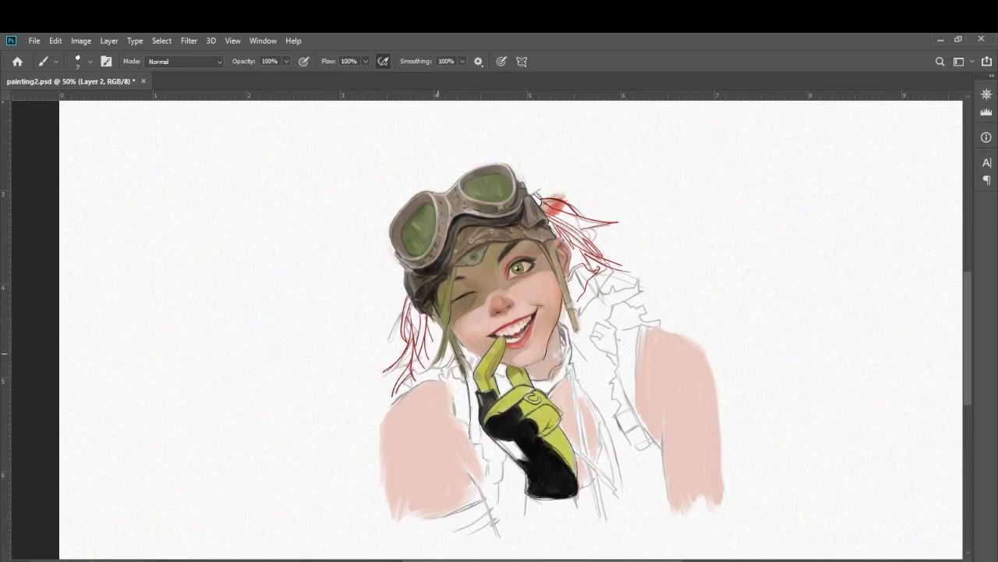
{"action": "key", "text": "ctrl+plus"}
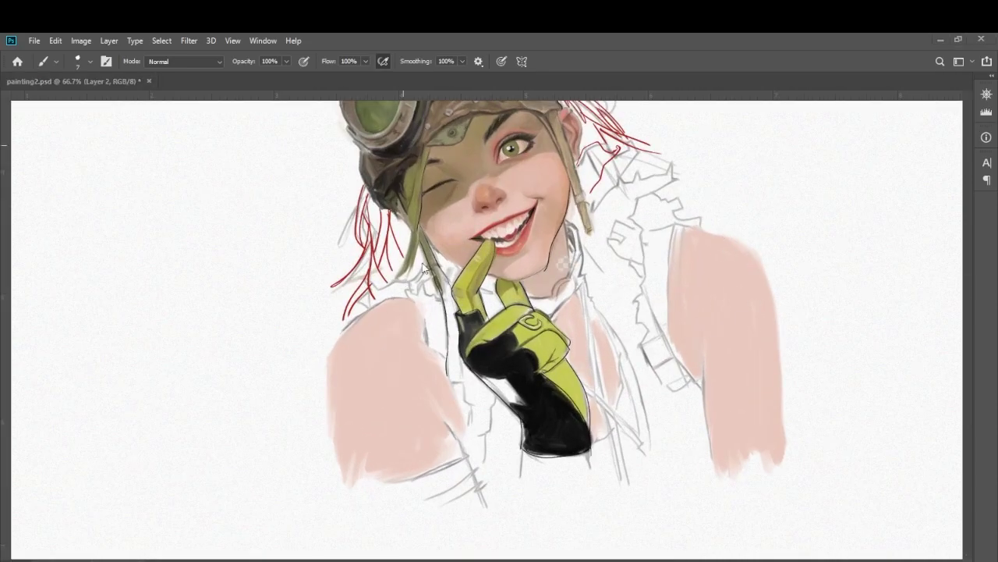
{"action": "mouse_move", "coordinate": [408, 255]}
{"action": "left_mouse_down"}
{"action": "mouse_move", "coordinate": [382, 289]}
{"action": "mouse_move", "coordinate": [473, 409]}
{"action": "mouse_move", "coordinate": [482, 471]}
{"action": "mouse_move", "coordinate": [371, 511]}
{"action": "left_mouse_up"}
- Undo the stray stroke and outline the lower left shoulder below the safety pin
{"action": "key", "text": "ctrl+z"}
{"action": "mouse_move", "coordinate": [428, 407]}
{"action": "left_mouse_down"}
{"action": "mouse_move", "coordinate": [468, 454]}
{"action": "mouse_move", "coordinate": [392, 485]}
{"action": "left_mouse_up"}
{"action": "mouse_move", "coordinate": [476, 456]}
{"action": "left_mouse_down"}
{"action": "mouse_move", "coordinate": [490, 512]}
{"action": "mouse_move", "coordinate": [455, 512]}
{"action": "left_mouse_up"}
- Marquee-select the figure and move it higher on the canvas
{"action": "key", "text": "v"}
{"action": "key", "text": "ctrl+minus"}
{"action": "key", "text": "ctrl+minus"}
{"action": "key", "text": "ctrl+minus"}
{"action": "key", "text": "m"}
{"action": "left_click_drag", "start_coordinate": [372, 241], "coordinate": [575, 501]}
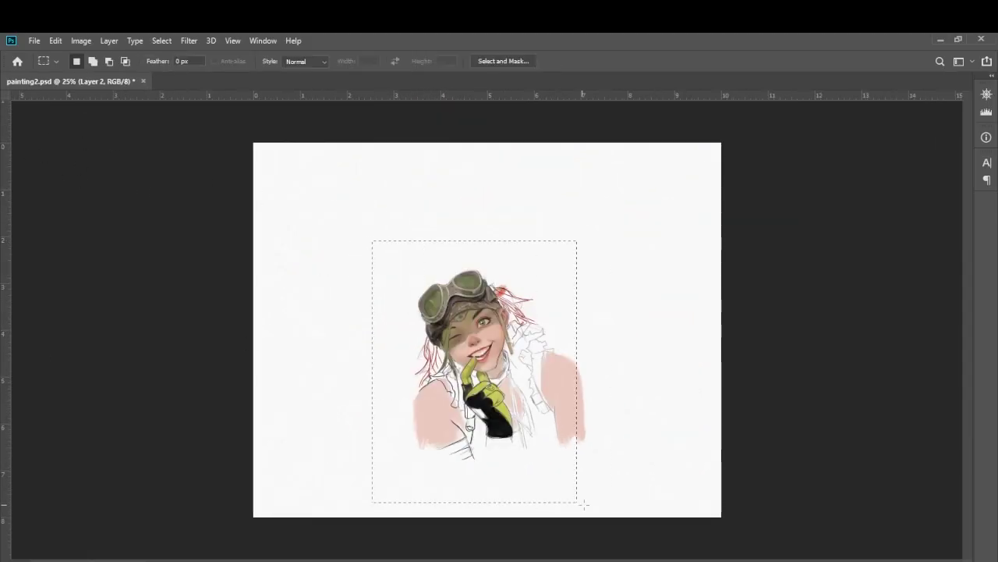
{"action": "key", "text": "v"}
{"action": "left_click_drag", "start_coordinate": [466, 376], "coordinate": [467, 243]}
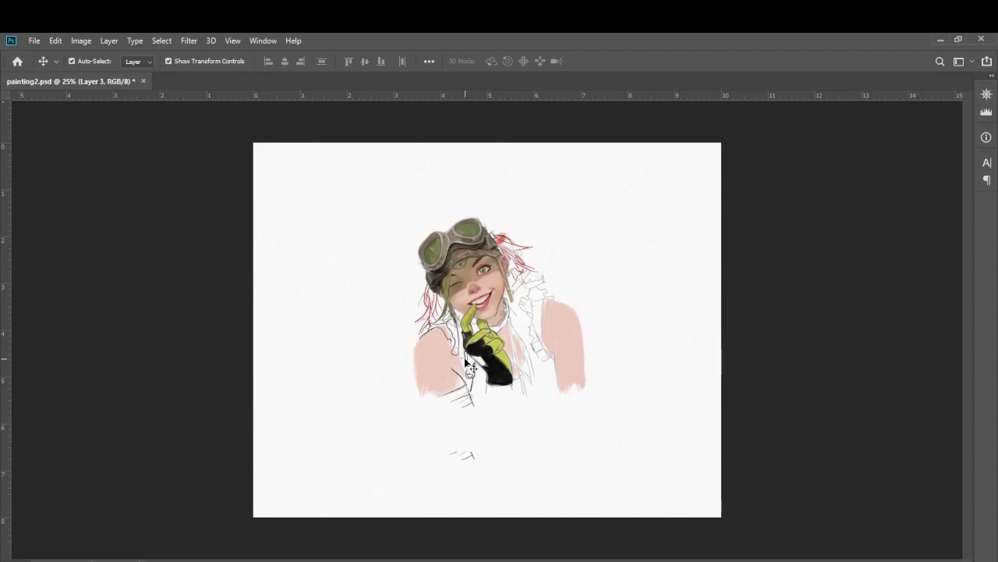
- Ink dark lines along the neck, lower collar and vest straps
{"action": "key", "text": "ctrl+plus"}
{"action": "key", "text": "ctrl+plus"}
{"action": "key", "text": "ctrl+plus"}
{"action": "key", "text": "ctrl+plus"}
{"action": "key", "text": "b"}
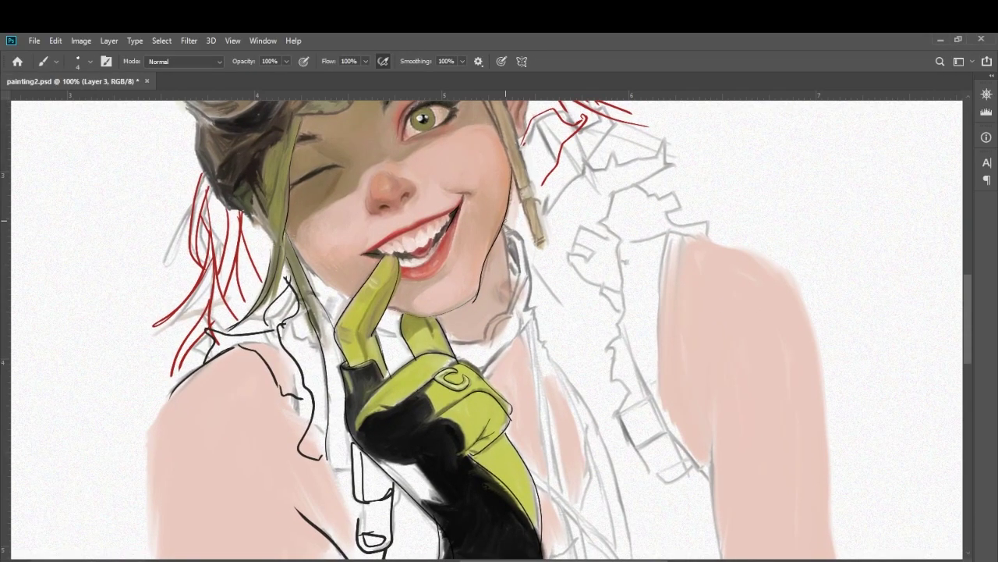
{"action": "left_click_drag", "start_coordinate": [507, 237], "coordinate": [504, 313]}
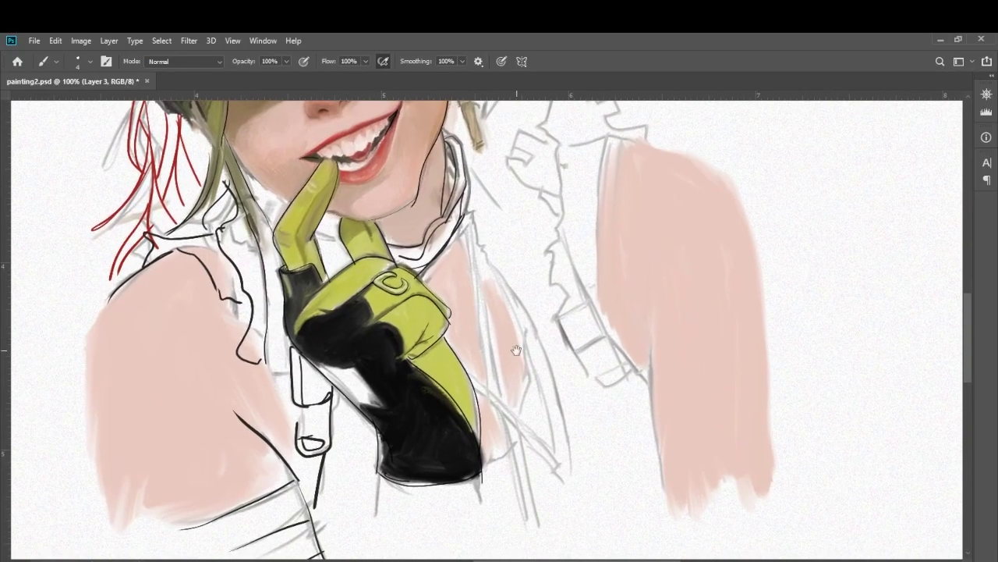
{"action": "left_click_drag", "start_coordinate": [634, 388], "coordinate": [572, 326]}
{"action": "key", "text": "ctrl+minus"}
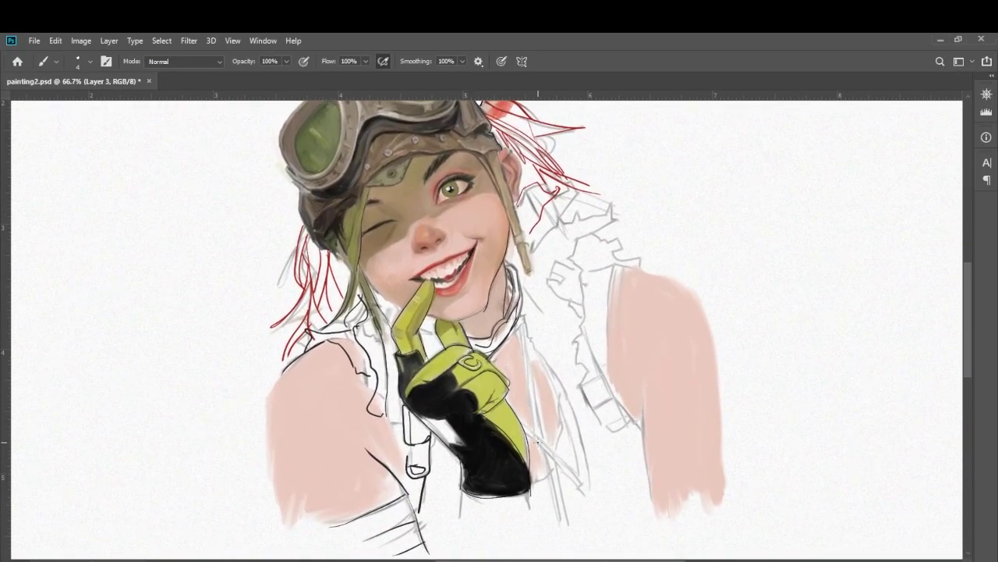
{"action": "left_click_drag", "start_coordinate": [523, 427], "coordinate": [603, 497]}
{"action": "mouse_move", "coordinate": [517, 323]}
{"action": "left_mouse_down"}
{"action": "mouse_move", "coordinate": [552, 515]}
{"action": "mouse_move", "coordinate": [541, 421]}
{"action": "mouse_move", "coordinate": [577, 475]}
{"action": "left_mouse_up"}
{"action": "mouse_move", "coordinate": [534, 338]}
{"action": "left_mouse_down"}
{"action": "mouse_move", "coordinate": [555, 390]}
{"action": "mouse_move", "coordinate": [579, 510]}
{"action": "left_mouse_up"}
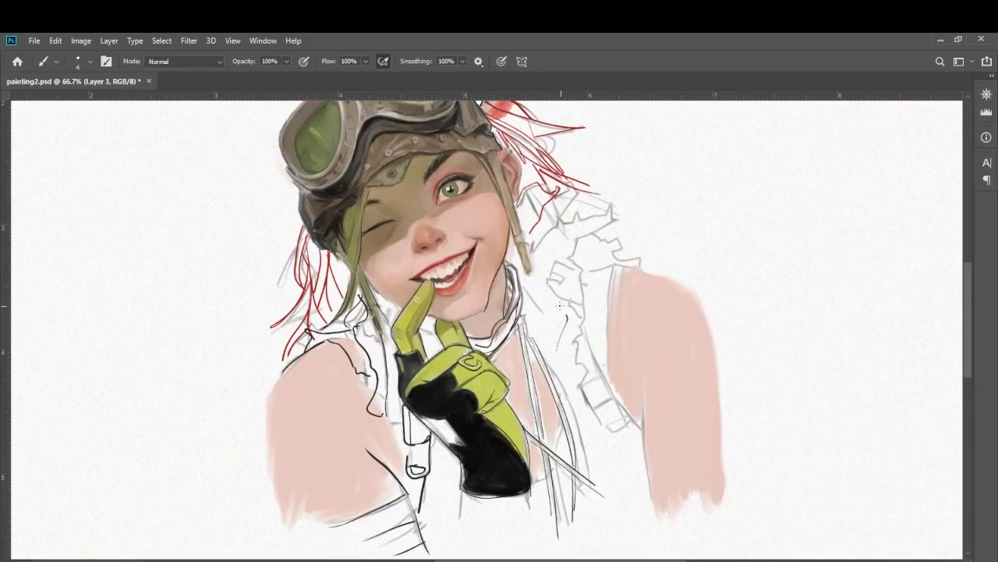
- Outline the collar's top edge and the curve of the right shoulder
{"action": "mouse_move", "coordinate": [607, 211]}
{"action": "left_mouse_down"}
{"action": "mouse_move", "coordinate": [555, 220]}
{"action": "mouse_move", "coordinate": [577, 265]}
{"action": "mouse_move", "coordinate": [559, 357]}
{"action": "left_mouse_up"}
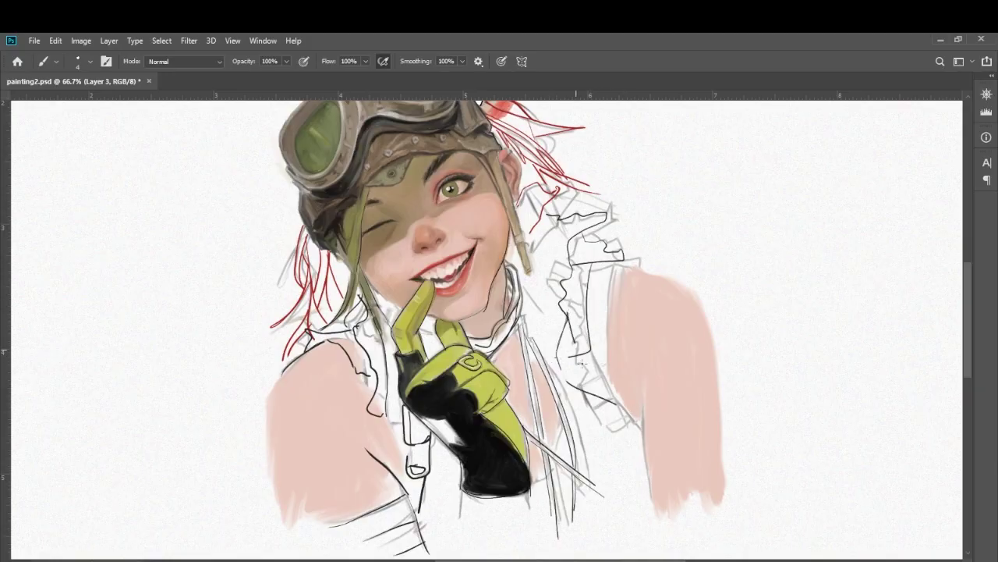
{"action": "left_click_drag", "start_coordinate": [618, 340], "coordinate": [622, 473]}
{"action": "left_click_drag", "start_coordinate": [622, 406], "coordinate": [492, 416]}
{"action": "mouse_move", "coordinate": [490, 273]}
{"action": "left_mouse_down"}
{"action": "mouse_move", "coordinate": [564, 356]}
{"action": "mouse_move", "coordinate": [776, 348]}
{"action": "left_mouse_up"}
{"action": "key", "text": "ctrl+0"}
{"action": "key", "text": "ctrl+1"}
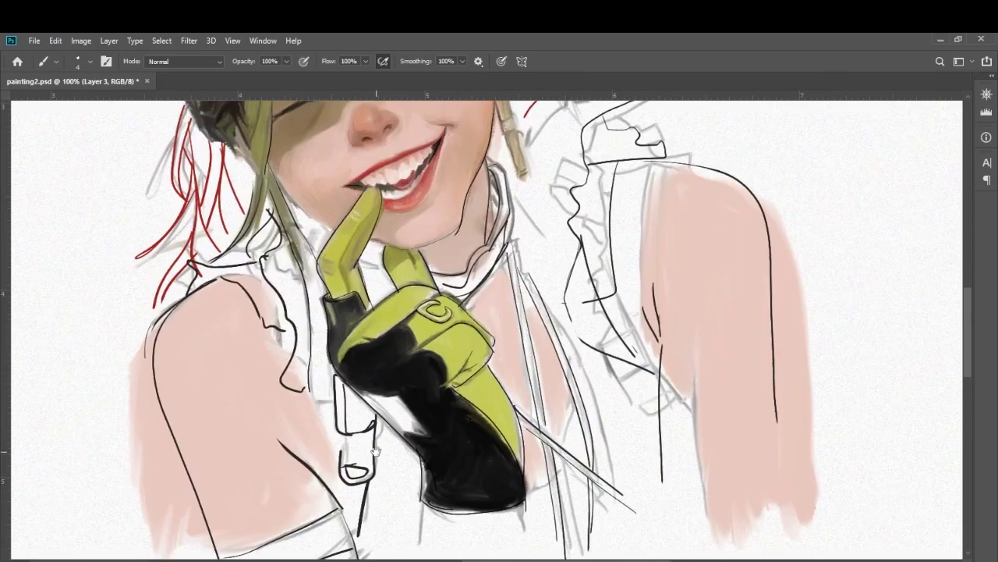
{"action": "left_click_drag", "start_coordinate": [375, 450], "coordinate": [422, 263]}
{"action": "left_click_drag", "start_coordinate": [422, 156], "coordinate": [531, 532]}
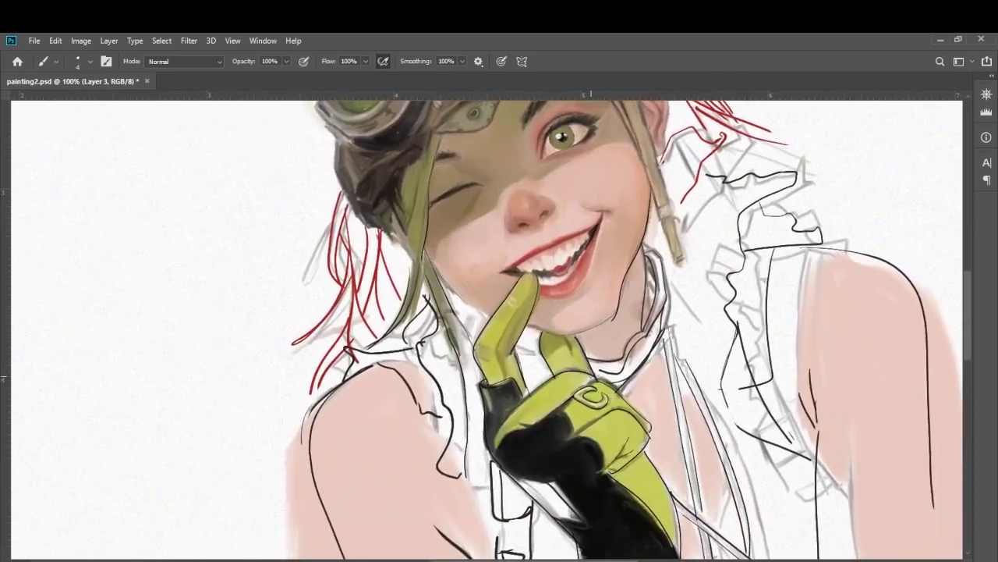
{"action": "key", "text": "shift+b"}
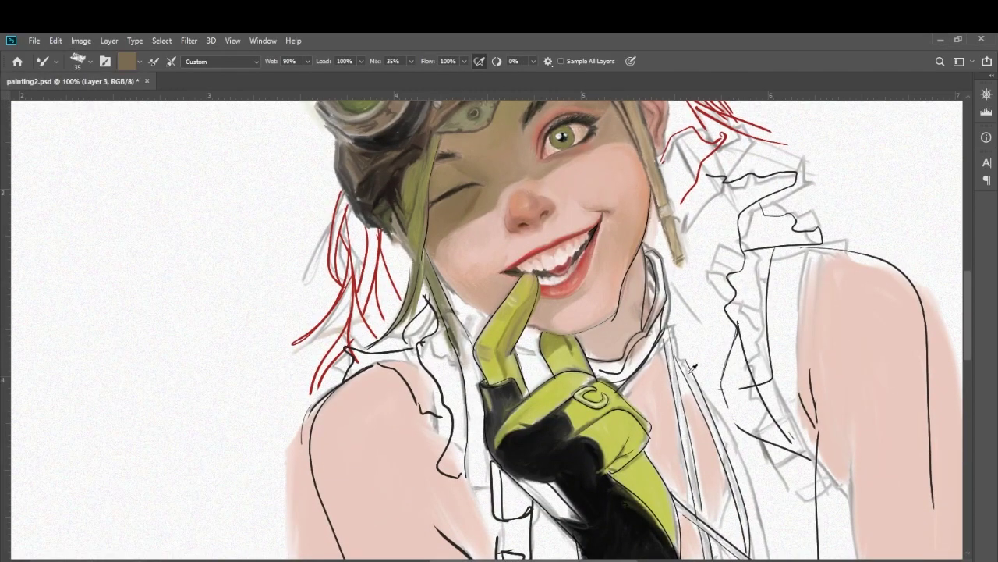
- Paint grey-brown down the hair strand along the left shoulder
{"action": "mouse_move", "coordinate": [366, 355]}
{"action": "left_mouse_down"}
{"action": "mouse_move", "coordinate": [421, 402]}
{"action": "mouse_move", "coordinate": [347, 351]}
{"action": "mouse_move", "coordinate": [437, 413]}
{"action": "left_mouse_up"}
{"action": "left_click_drag", "start_coordinate": [422, 304], "coordinate": [456, 409]}
{"action": "mouse_move", "coordinate": [441, 359]}
{"action": "left_mouse_down"}
{"action": "mouse_move", "coordinate": [453, 418]}
{"action": "mouse_move", "coordinate": [439, 399]}
{"action": "left_mouse_up"}
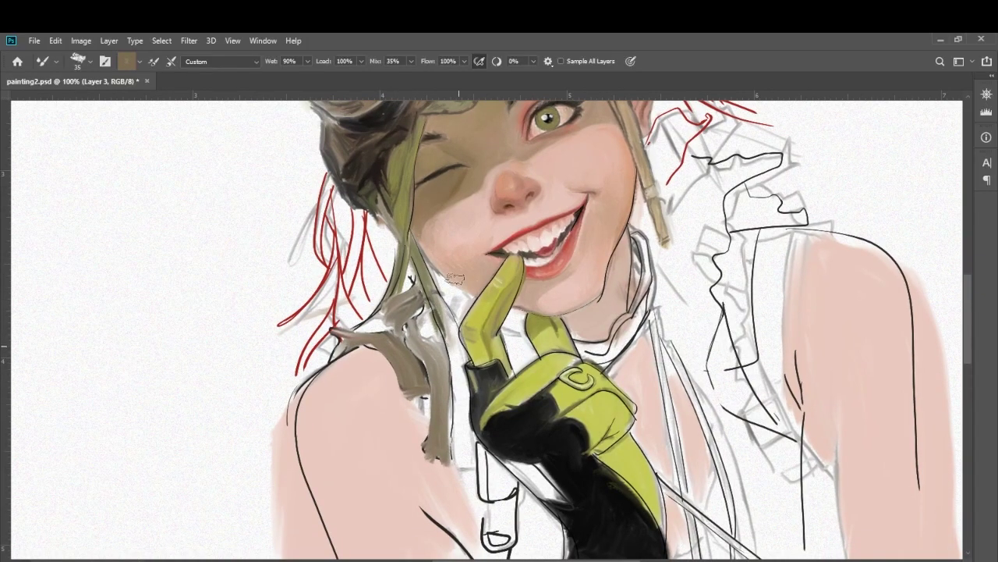
{"action": "left_click_drag", "start_coordinate": [453, 343], "coordinate": [464, 472]}
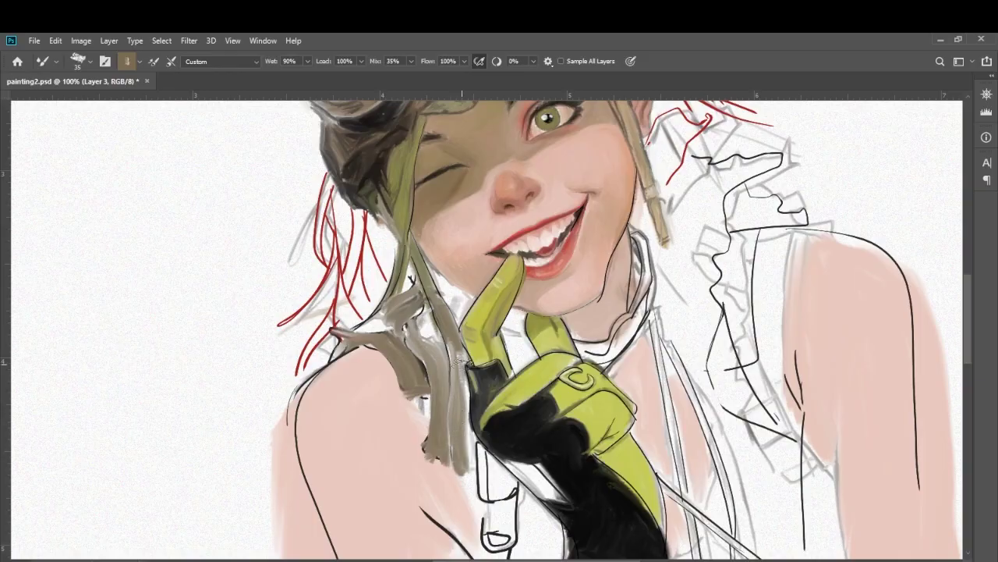
{"action": "left_click_drag", "start_coordinate": [429, 273], "coordinate": [451, 355]}
{"action": "mouse_move", "coordinate": [436, 305]}
{"action": "left_mouse_down"}
{"action": "mouse_move", "coordinate": [453, 347]}
{"action": "mouse_move", "coordinate": [460, 451]}
{"action": "left_mouse_up"}
{"action": "left_click_drag", "start_coordinate": [457, 394], "coordinate": [458, 478]}
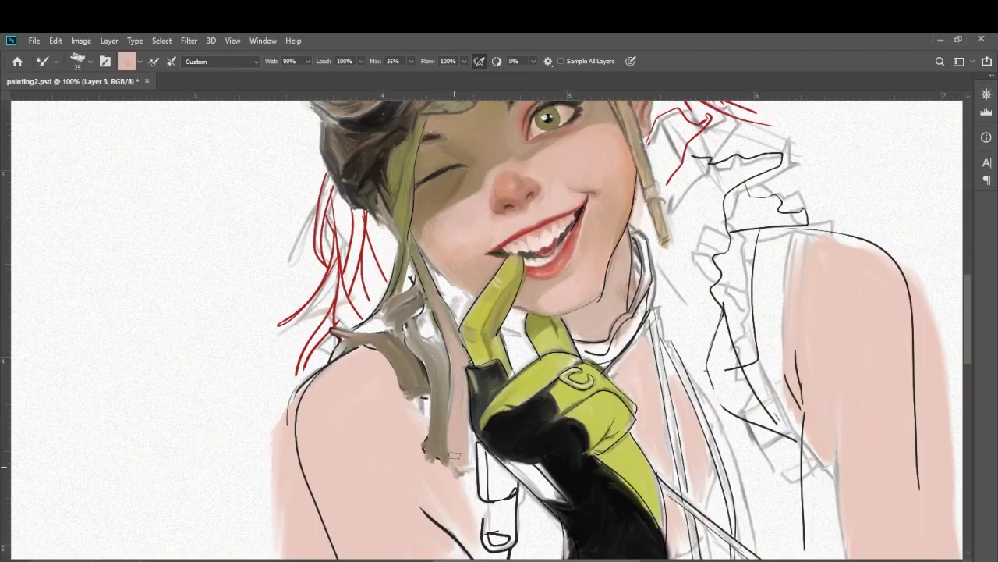
{"action": "left_click_drag", "start_coordinate": [442, 343], "coordinate": [436, 460]}
{"action": "left_click_drag", "start_coordinate": [410, 336], "coordinate": [382, 362]}
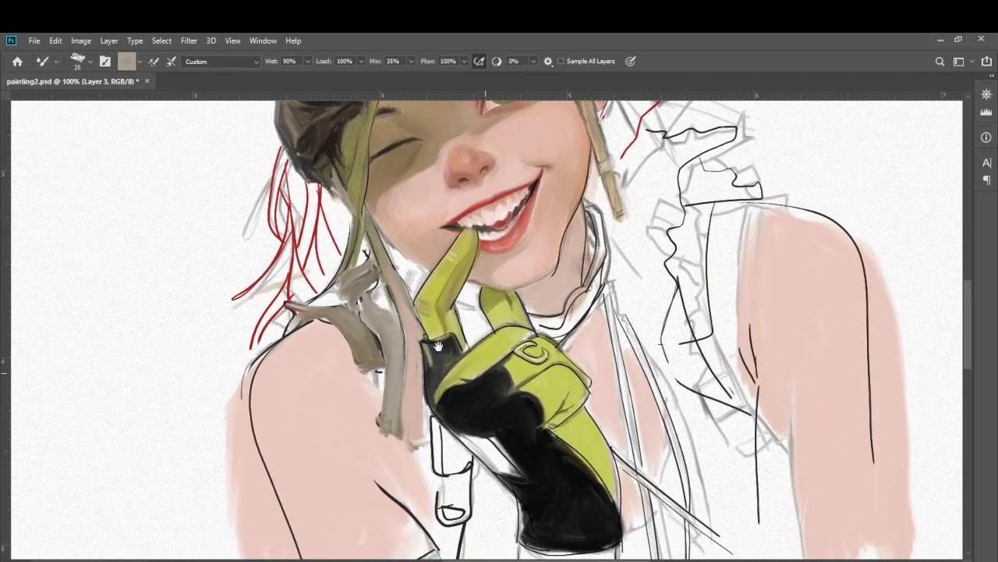
- Paint dark grey down the strap below the glove and darken the neck collar
{"action": "mouse_move", "coordinate": [484, 437]}
{"action": "left_mouse_down"}
{"action": "mouse_move", "coordinate": [419, 303]}
{"action": "mouse_move", "coordinate": [449, 352]}
{"action": "mouse_move", "coordinate": [432, 366]}
{"action": "left_mouse_up"}
{"action": "left_click_drag", "start_coordinate": [429, 315], "coordinate": [432, 405]}
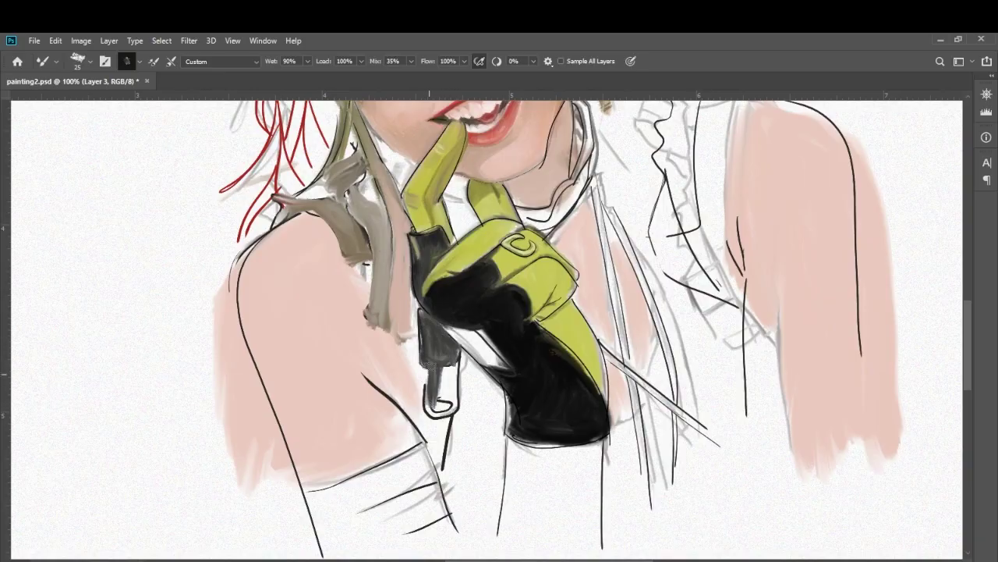
{"action": "left_click_drag", "start_coordinate": [437, 359], "coordinate": [434, 480]}
{"action": "left_click_drag", "start_coordinate": [434, 438], "coordinate": [334, 465]}
{"action": "left_click", "coordinate": [477, 201], "text": "alt"}
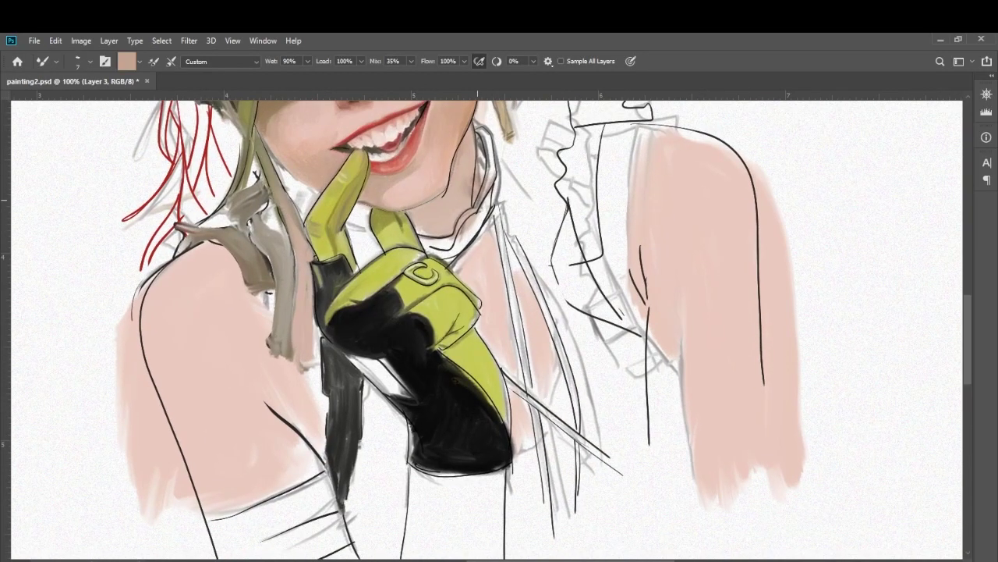
{"action": "left_click", "coordinate": [405, 360], "text": "alt"}
{"action": "mouse_move", "coordinate": [485, 129]}
{"action": "left_mouse_down"}
{"action": "mouse_move", "coordinate": [478, 197]}
{"action": "mouse_move", "coordinate": [486, 204]}
{"action": "mouse_move", "coordinate": [425, 241]}
{"action": "left_mouse_up"}
{"action": "left_click_drag", "start_coordinate": [476, 216], "coordinate": [461, 248]}
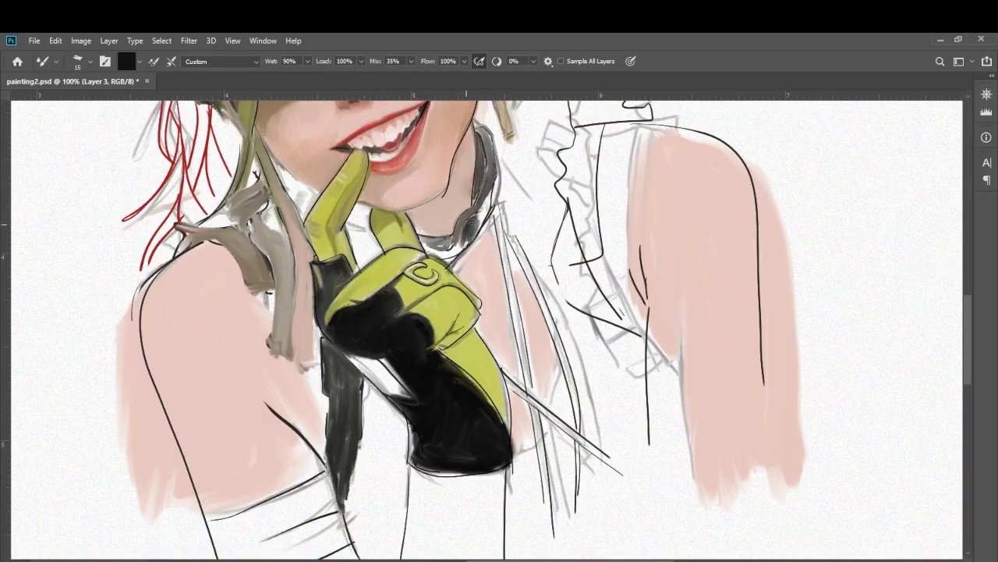
{"action": "mouse_move", "coordinate": [490, 195]}
{"action": "left_mouse_down"}
{"action": "mouse_move", "coordinate": [466, 243]}
{"action": "mouse_move", "coordinate": [431, 255]}
{"action": "left_mouse_up"}
- Repaint the collar contour in grey and add pink along the strap lines
{"action": "left_click", "coordinate": [456, 241], "text": "alt"}
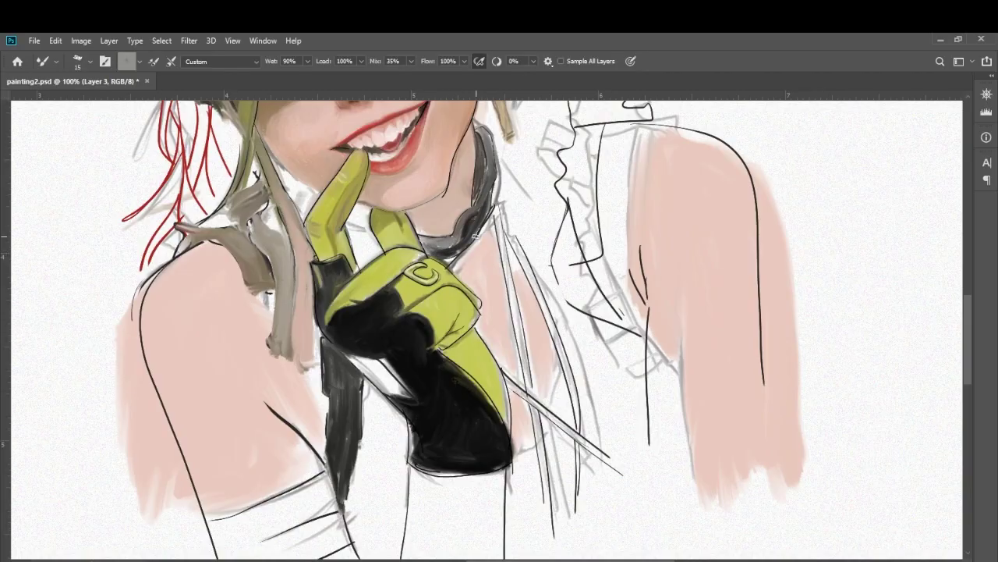
{"action": "mouse_move", "coordinate": [482, 156]}
{"action": "left_mouse_down"}
{"action": "mouse_move", "coordinate": [476, 204]}
{"action": "mouse_move", "coordinate": [516, 338]}
{"action": "left_mouse_up"}
{"action": "left_click", "coordinate": [478, 267], "text": "alt"}
{"action": "left_click_drag", "start_coordinate": [491, 212], "coordinate": [530, 389]}
{"action": "left_click_drag", "start_coordinate": [504, 263], "coordinate": [514, 308]}
{"action": "mouse_move", "coordinate": [546, 390]}
{"action": "left_mouse_down"}
{"action": "mouse_move", "coordinate": [492, 206]}
{"action": "mouse_move", "coordinate": [477, 321]}
{"action": "mouse_move", "coordinate": [559, 407]}
{"action": "left_mouse_up"}
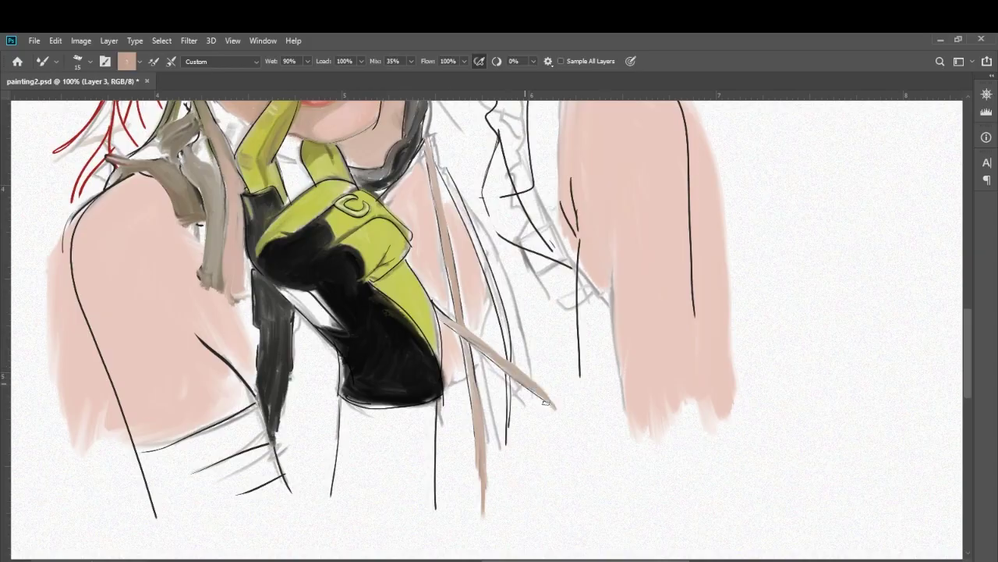
- Paint beige over the hair strand and fur beside the ear with a size-30 brush
{"action": "mouse_move", "coordinate": [454, 183]}
{"action": "left_mouse_down"}
{"action": "mouse_move", "coordinate": [510, 344]}
{"action": "mouse_move", "coordinate": [523, 537]}
{"action": "left_mouse_up"}
{"action": "left_click", "coordinate": [451, 160], "text": "alt"}
{"action": "mouse_move", "coordinate": [460, 144]}
{"action": "left_mouse_down"}
{"action": "mouse_move", "coordinate": [445, 175]}
{"action": "mouse_move", "coordinate": [452, 203]}
{"action": "mouse_move", "coordinate": [515, 203]}
{"action": "left_mouse_up"}
{"action": "key", "text": "bracketright"}
{"action": "left_click_drag", "start_coordinate": [476, 234], "coordinate": [561, 187]}
- Paint beige fur beside the ear, down the hair strand and beside the neck
{"action": "left_click_drag", "start_coordinate": [460, 218], "coordinate": [476, 273]}
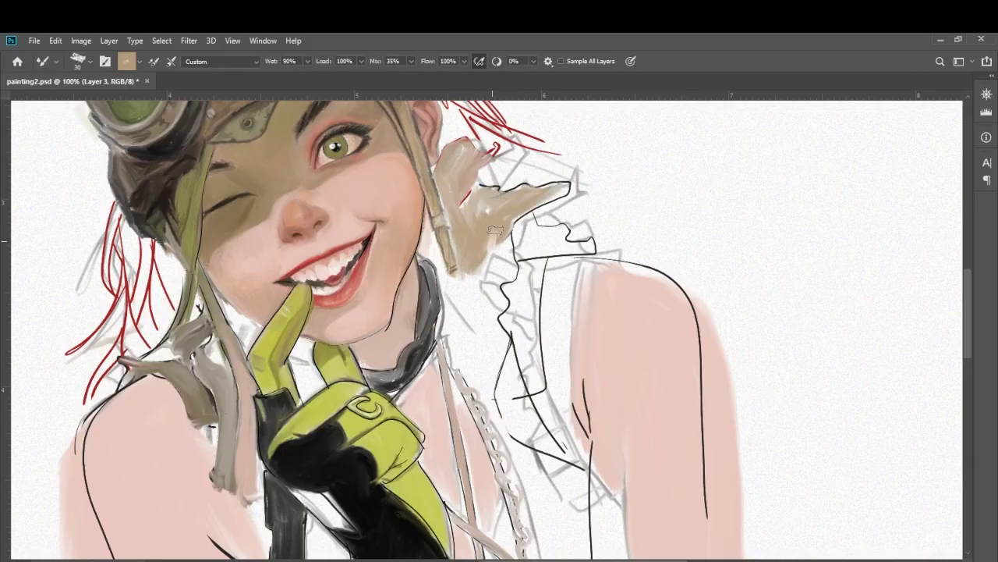
{"action": "left_click_drag", "start_coordinate": [492, 234], "coordinate": [483, 285]}
{"action": "key", "text": "x"}
{"action": "left_click", "coordinate": [437, 244], "text": "alt"}
{"action": "left_click_drag", "start_coordinate": [441, 250], "coordinate": [457, 335]}
{"action": "left_click_drag", "start_coordinate": [465, 277], "coordinate": [479, 366]}
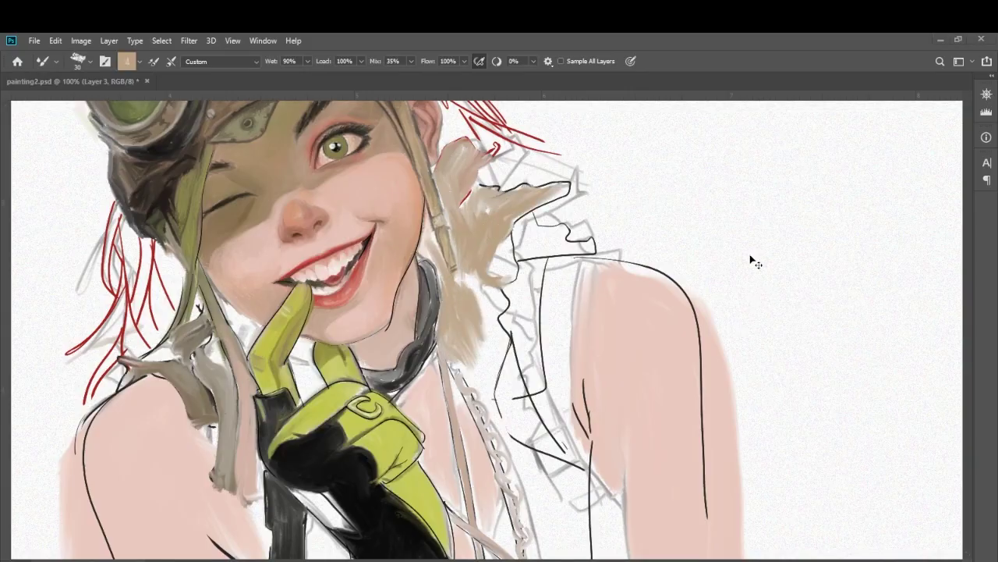
{"action": "left_click_drag", "start_coordinate": [564, 220], "coordinate": [555, 278]}
{"action": "left_click_drag", "start_coordinate": [468, 296], "coordinate": [499, 414]}
{"action": "mouse_move", "coordinate": [499, 406]}
{"action": "left_mouse_down"}
{"action": "mouse_move", "coordinate": [486, 338]}
{"action": "mouse_move", "coordinate": [456, 383]}
{"action": "left_mouse_up"}
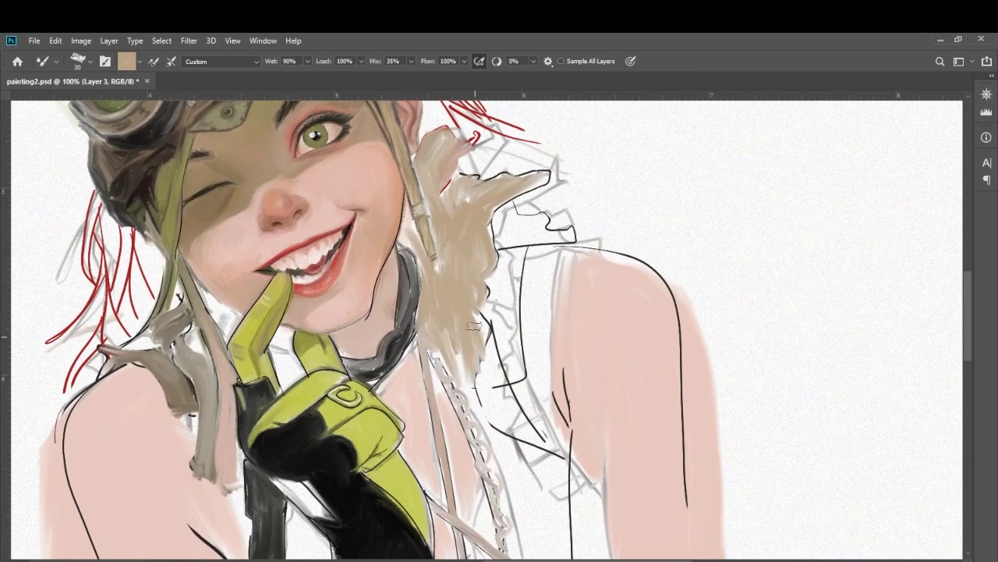
{"action": "left_click_drag", "start_coordinate": [476, 320], "coordinate": [491, 402]}
- Fill the fur right of the face and along the neck edge with beige
{"action": "left_click_drag", "start_coordinate": [441, 179], "coordinate": [475, 199]}
{"action": "left_click_drag", "start_coordinate": [476, 160], "coordinate": [538, 180]}
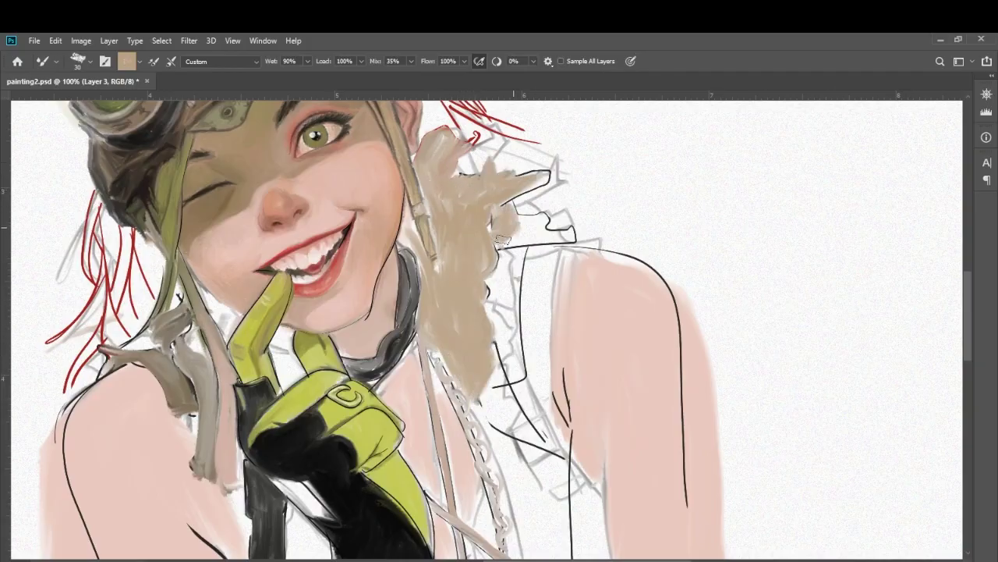
{"action": "left_click_drag", "start_coordinate": [499, 222], "coordinate": [570, 234]}
{"action": "left_click_drag", "start_coordinate": [490, 244], "coordinate": [503, 343]}
{"action": "left_click_drag", "start_coordinate": [496, 281], "coordinate": [515, 379]}
{"action": "mouse_move", "coordinate": [503, 248]}
{"action": "left_mouse_down"}
{"action": "mouse_move", "coordinate": [521, 366]}
{"action": "mouse_move", "coordinate": [511, 247]}
{"action": "mouse_move", "coordinate": [573, 238]}
{"action": "left_mouse_up"}
{"action": "left_click_drag", "start_coordinate": [512, 226], "coordinate": [564, 230]}
{"action": "left_click_drag", "start_coordinate": [433, 140], "coordinate": [425, 238]}
{"action": "mouse_move", "coordinate": [471, 196]}
{"action": "left_mouse_down"}
{"action": "mouse_move", "coordinate": [504, 187]}
{"action": "mouse_move", "coordinate": [478, 312]}
{"action": "left_mouse_up"}
{"action": "mouse_move", "coordinate": [441, 257]}
{"action": "left_mouse_down"}
{"action": "mouse_move", "coordinate": [456, 382]}
{"action": "mouse_move", "coordinate": [493, 347]}
{"action": "left_mouse_up"}
{"action": "left_click_drag", "start_coordinate": [528, 254], "coordinate": [529, 335]}
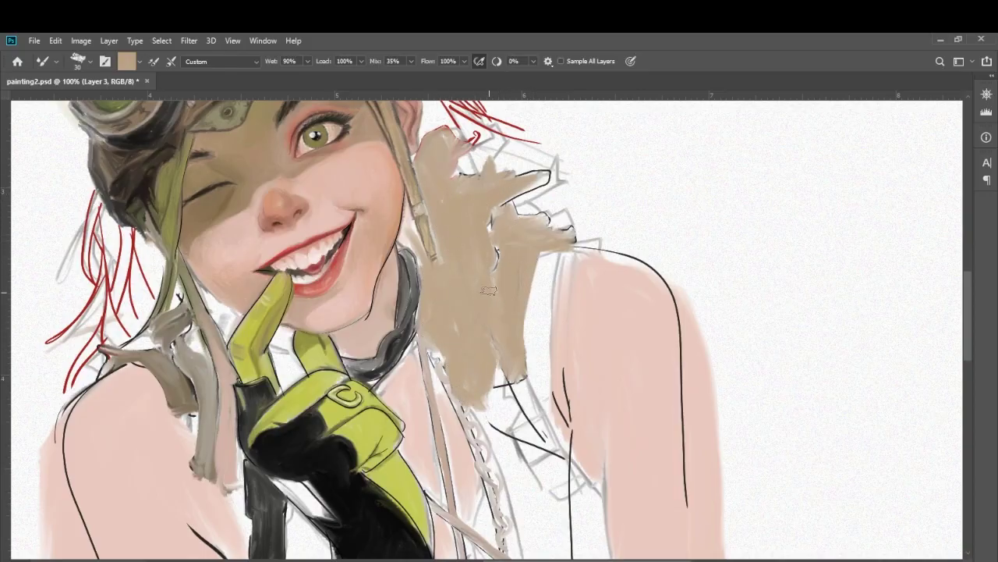
{"action": "mouse_move", "coordinate": [489, 166]}
{"action": "left_mouse_down"}
{"action": "mouse_move", "coordinate": [539, 183]}
{"action": "mouse_move", "coordinate": [542, 222]}
{"action": "left_mouse_up"}
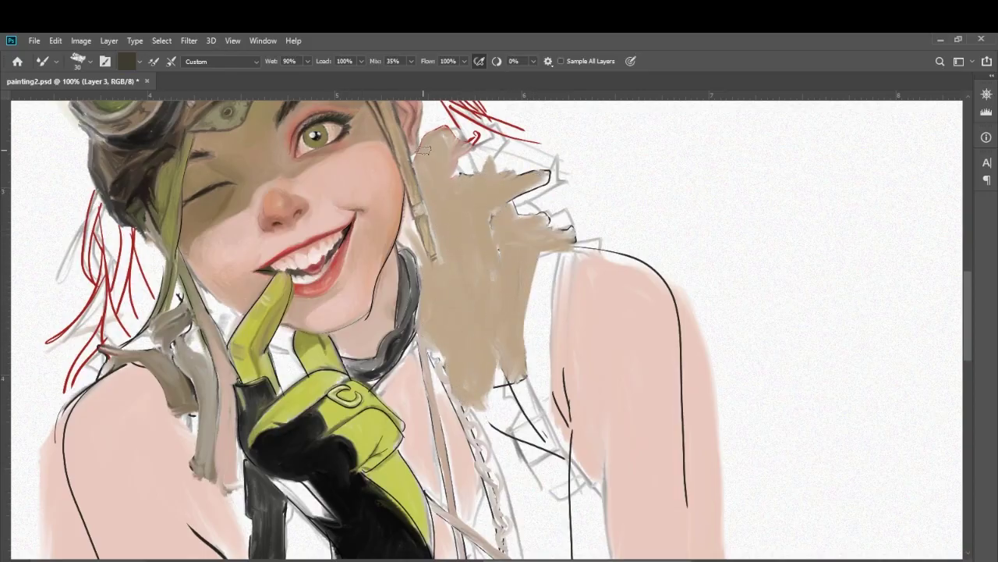
- Add dark texture marks across the fur collar and beside the shoulder
{"action": "left_click_drag", "start_coordinate": [413, 156], "coordinate": [493, 130]}
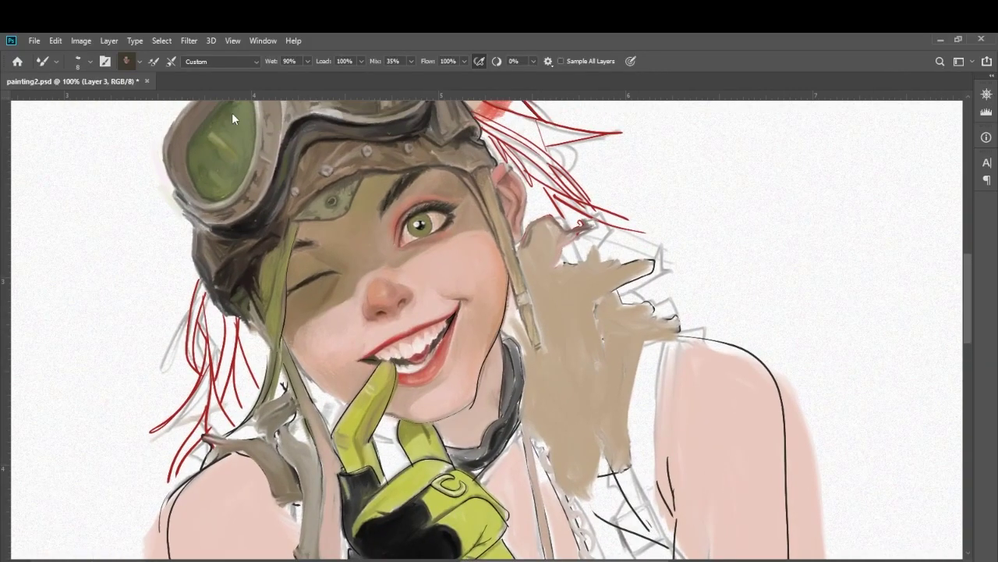
{"action": "key", "text": "ctrl+minus"}
{"action": "key", "text": "ctrl+minus"}
{"action": "scroll", "coordinate": [918, 168], "scroll_direction": "up", "scroll_amount": 3}
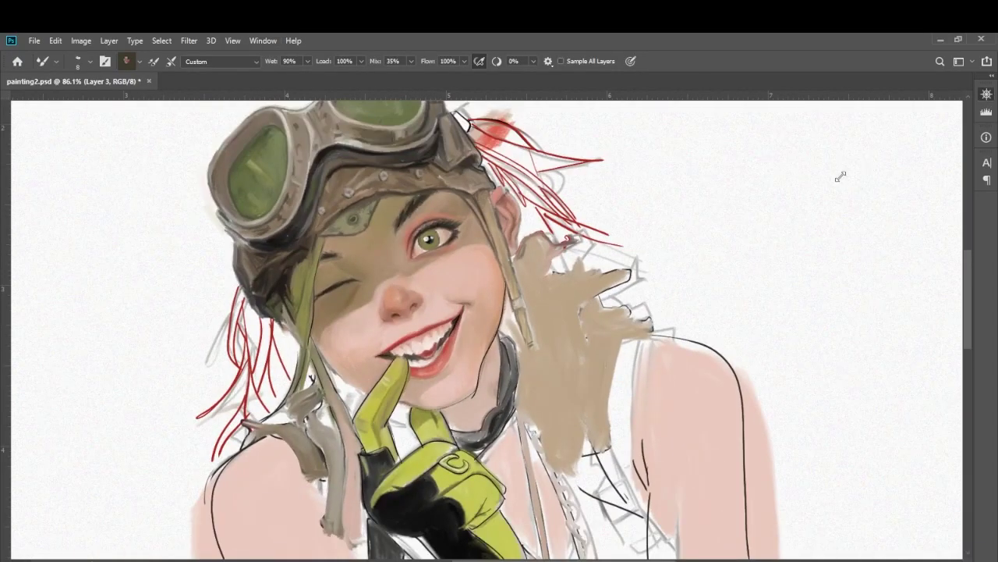
{"action": "key", "text": "ctrl+minus"}
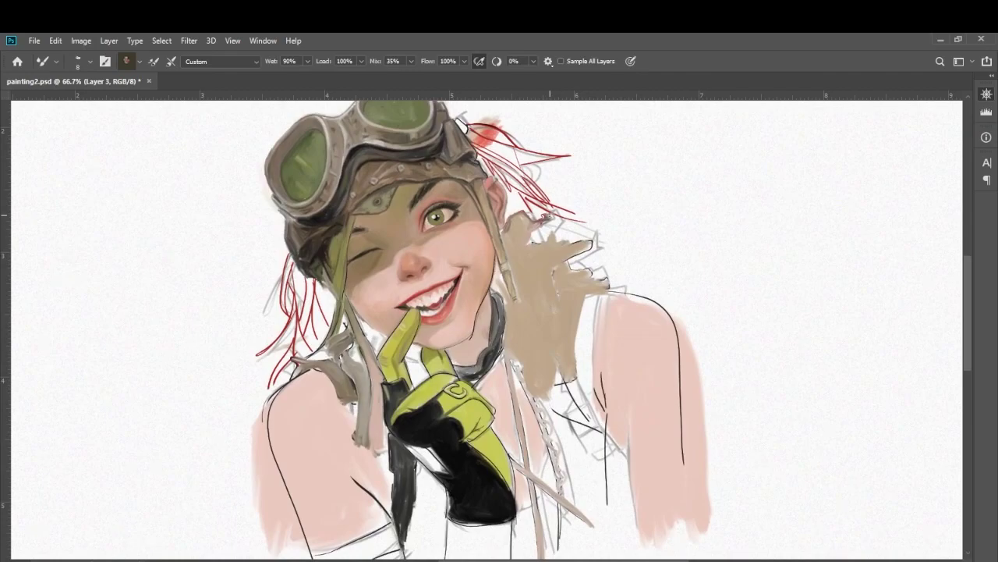
{"action": "left_click_drag", "start_coordinate": [563, 242], "coordinate": [556, 254]}
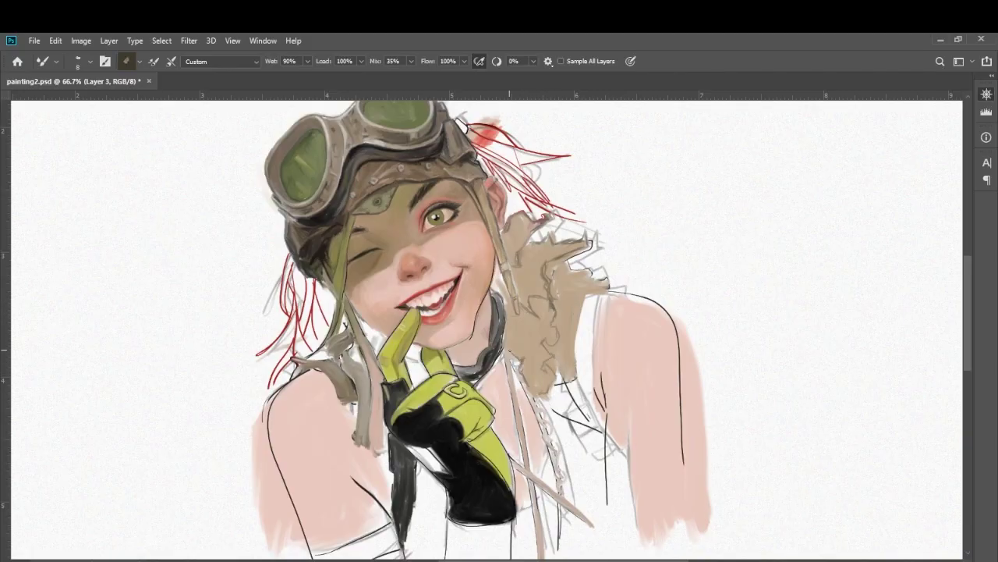
{"action": "left_click_drag", "start_coordinate": [513, 341], "coordinate": [520, 353]}
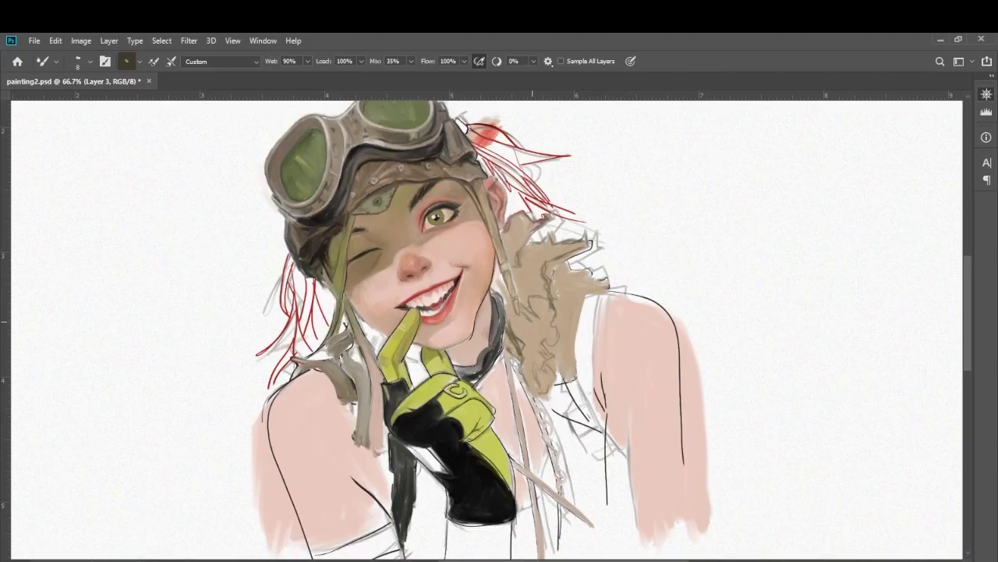
{"action": "left_click_drag", "start_coordinate": [538, 268], "coordinate": [523, 250]}
{"action": "mouse_move", "coordinate": [614, 277]}
{"action": "left_mouse_down"}
{"action": "mouse_move", "coordinate": [585, 295]}
{"action": "mouse_move", "coordinate": [582, 388]}
{"action": "left_mouse_up"}
{"action": "left_click_drag", "start_coordinate": [557, 352], "coordinate": [559, 376]}
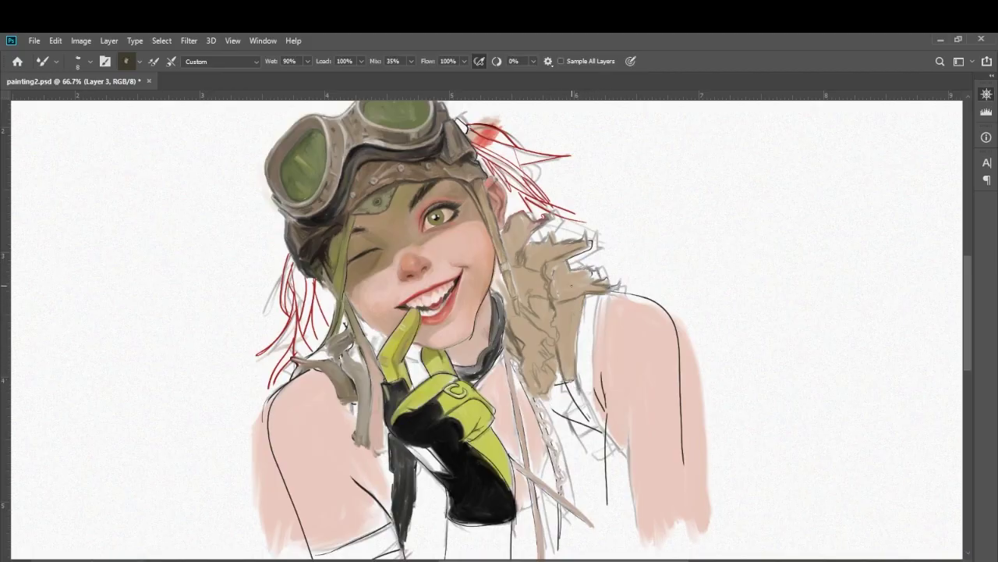
- With a larger brush, darken the fur edge strands with dark strokes
{"action": "key", "text": "bracketright"}
{"action": "key", "text": "bracketright"}
{"action": "left_click_drag", "start_coordinate": [512, 236], "coordinate": [515, 219]}
{"action": "mouse_move", "coordinate": [505, 255]}
{"action": "left_mouse_down"}
{"action": "mouse_move", "coordinate": [521, 217]}
{"action": "mouse_move", "coordinate": [536, 223]}
{"action": "mouse_move", "coordinate": [534, 246]}
{"action": "mouse_move", "coordinate": [558, 270]}
{"action": "mouse_move", "coordinate": [596, 277]}
{"action": "left_mouse_up"}
{"action": "mouse_move", "coordinate": [518, 276]}
{"action": "left_mouse_down"}
{"action": "mouse_move", "coordinate": [544, 298]}
{"action": "mouse_move", "coordinate": [554, 414]}
{"action": "left_mouse_up"}
{"action": "left_click_drag", "start_coordinate": [567, 364], "coordinate": [557, 392]}
{"action": "left_click_drag", "start_coordinate": [555, 310], "coordinate": [554, 348]}
{"action": "left_click_drag", "start_coordinate": [570, 309], "coordinate": [567, 324]}
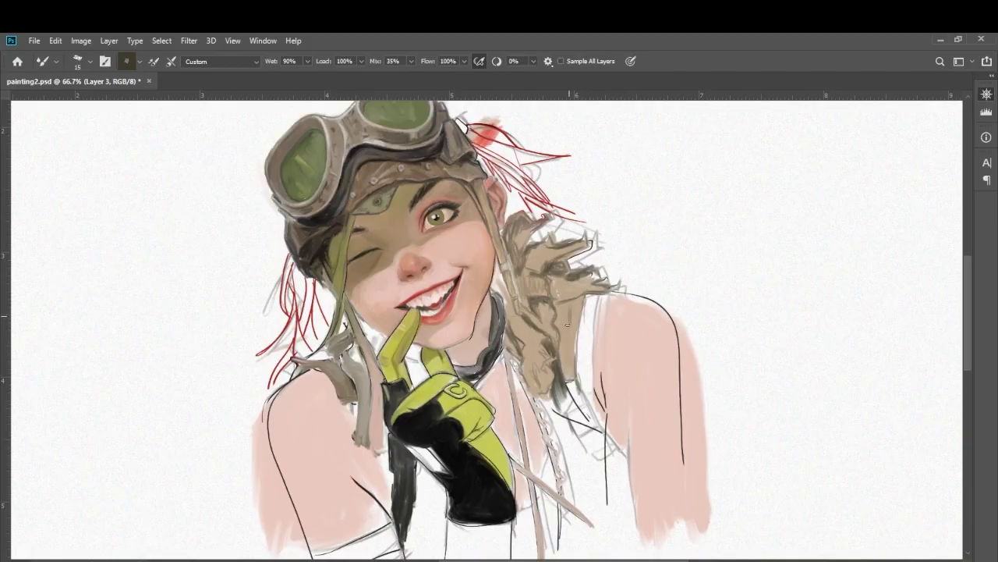
- Sample pink, warm brown and lighter skin tones from the face
{"action": "left_click", "coordinate": [487, 269], "text": "alt"}
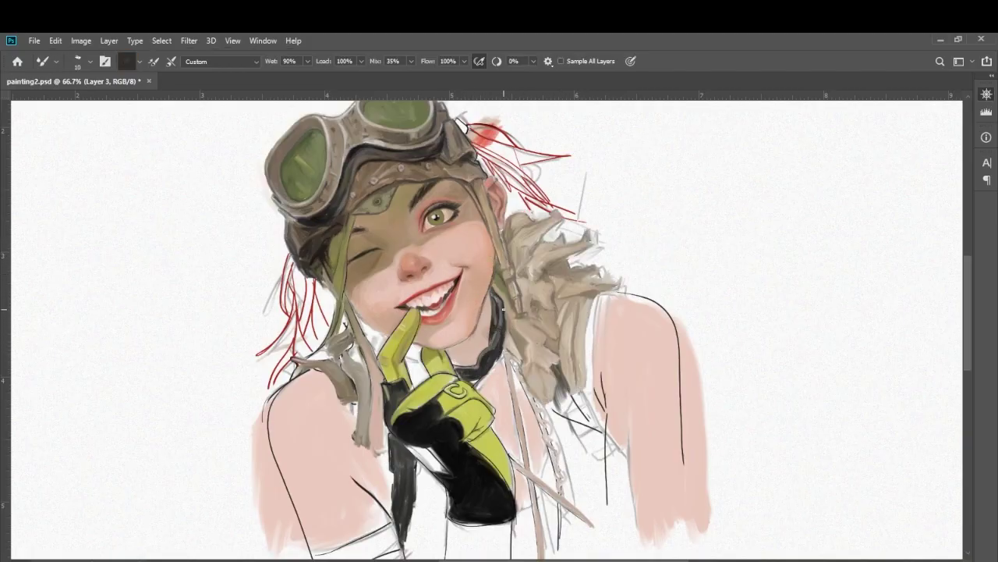
{"action": "left_click", "coordinate": [485, 353], "text": "alt"}
{"action": "left_click", "coordinate": [407, 281], "text": "alt"}
{"action": "left_click", "coordinate": [404, 284], "text": "alt"}
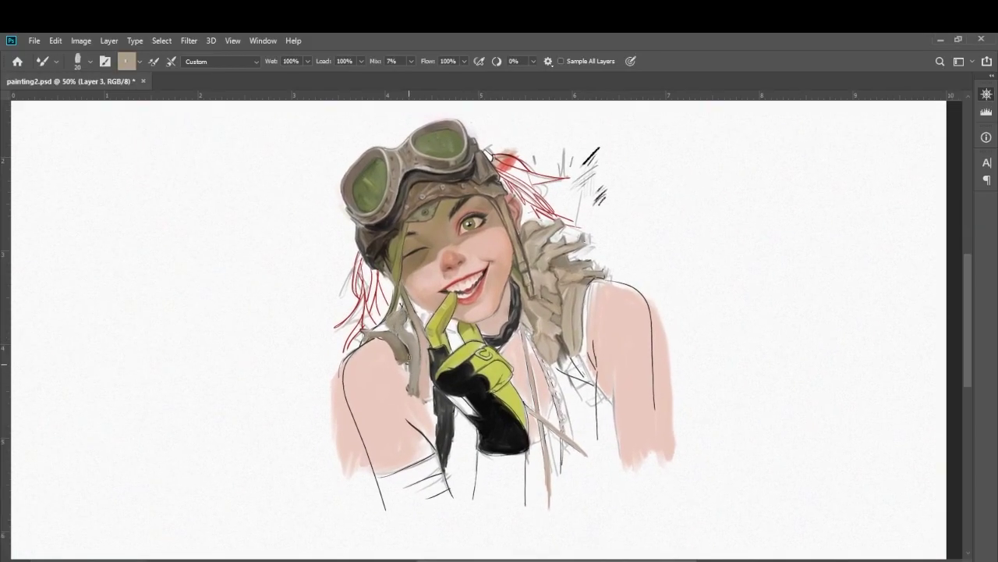
- Darken the lower glove and chest with black
{"action": "left_click", "coordinate": [412, 390], "text": "alt"}
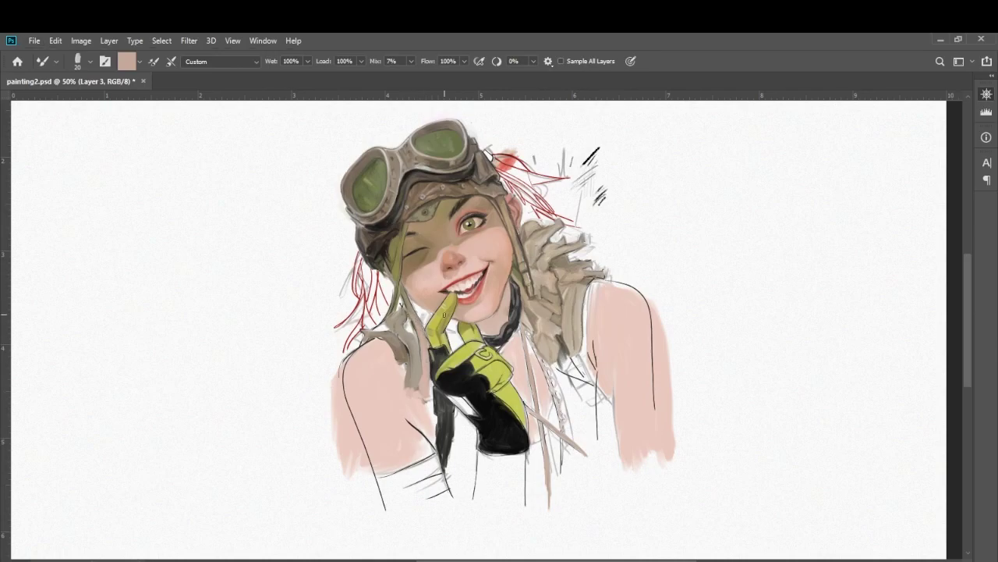
{"action": "left_click", "coordinate": [442, 384], "text": "alt"}
{"action": "mouse_move", "coordinate": [466, 398]}
{"action": "left_mouse_down"}
{"action": "mouse_move", "coordinate": [499, 453]}
{"action": "mouse_move", "coordinate": [513, 415]}
{"action": "mouse_move", "coordinate": [488, 396]}
{"action": "left_mouse_up"}
- Paint red strokes and strands on the left side of the hair
{"action": "left_click", "coordinate": [361, 274], "text": "alt"}
{"action": "mouse_move", "coordinate": [356, 256]}
{"action": "left_mouse_down"}
{"action": "mouse_move", "coordinate": [367, 302]}
{"action": "mouse_move", "coordinate": [389, 279]}
{"action": "mouse_move", "coordinate": [375, 302]}
{"action": "mouse_move", "coordinate": [390, 320]}
{"action": "left_mouse_up"}
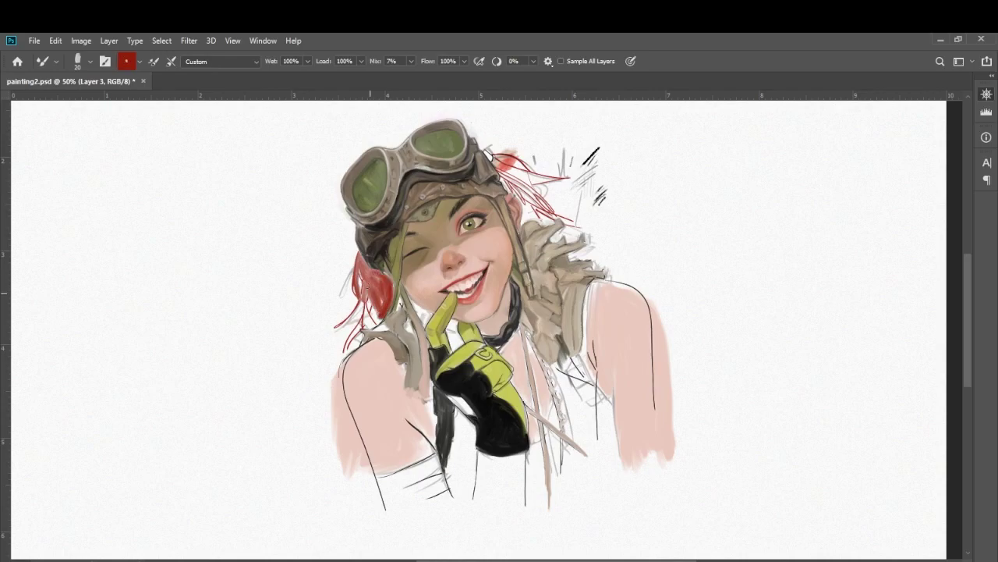
{"action": "mouse_move", "coordinate": [380, 285]}
{"action": "left_mouse_down"}
{"action": "mouse_move", "coordinate": [368, 312]}
{"action": "mouse_move", "coordinate": [387, 261]}
{"action": "left_mouse_up"}
{"action": "left_click_drag", "start_coordinate": [369, 248], "coordinate": [369, 282]}
{"action": "mouse_move", "coordinate": [361, 326]}
{"action": "left_mouse_down"}
{"action": "mouse_move", "coordinate": [389, 290]}
{"action": "mouse_move", "coordinate": [395, 311]}
{"action": "mouse_move", "coordinate": [427, 310]}
{"action": "left_mouse_up"}
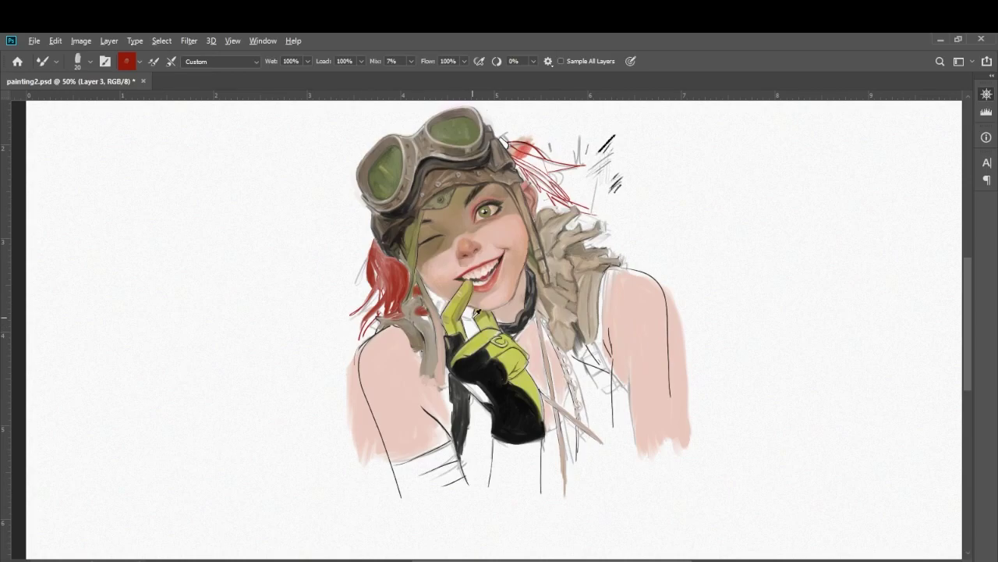
- At 100% zoom with a smaller brush, blend grey into the fur near the shoulder
{"action": "left_click", "coordinate": [476, 312], "text": "alt"}
{"action": "key", "text": "bracketleft"}
{"action": "key", "text": "ctrl+plus"}
{"action": "key", "text": "ctrl+plus"}
{"action": "left_click_drag", "start_coordinate": [390, 156], "coordinate": [416, 172]}
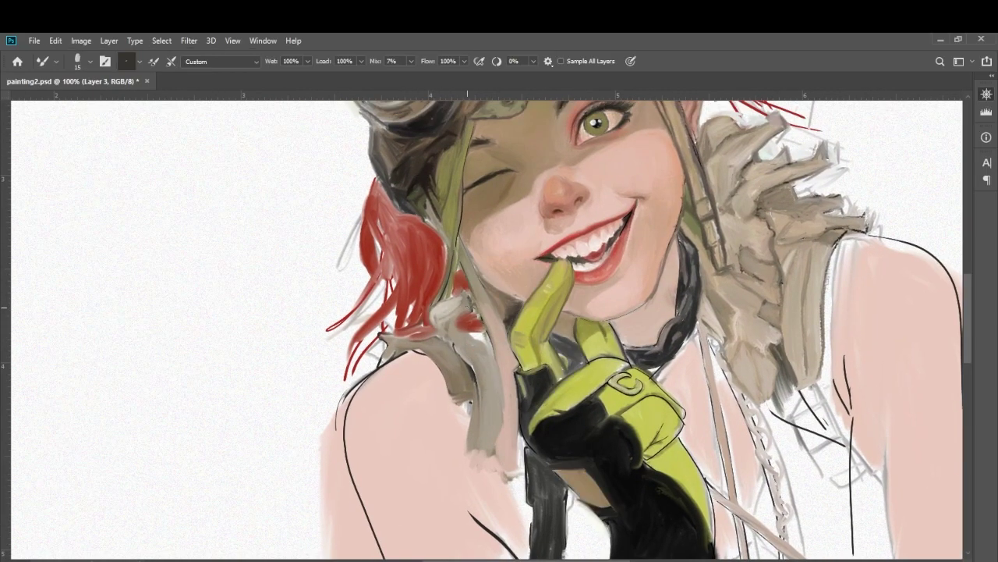
{"action": "mouse_move", "coordinate": [468, 296]}
{"action": "left_mouse_down"}
{"action": "mouse_move", "coordinate": [441, 313]}
{"action": "mouse_move", "coordinate": [459, 318]}
{"action": "left_mouse_up"}
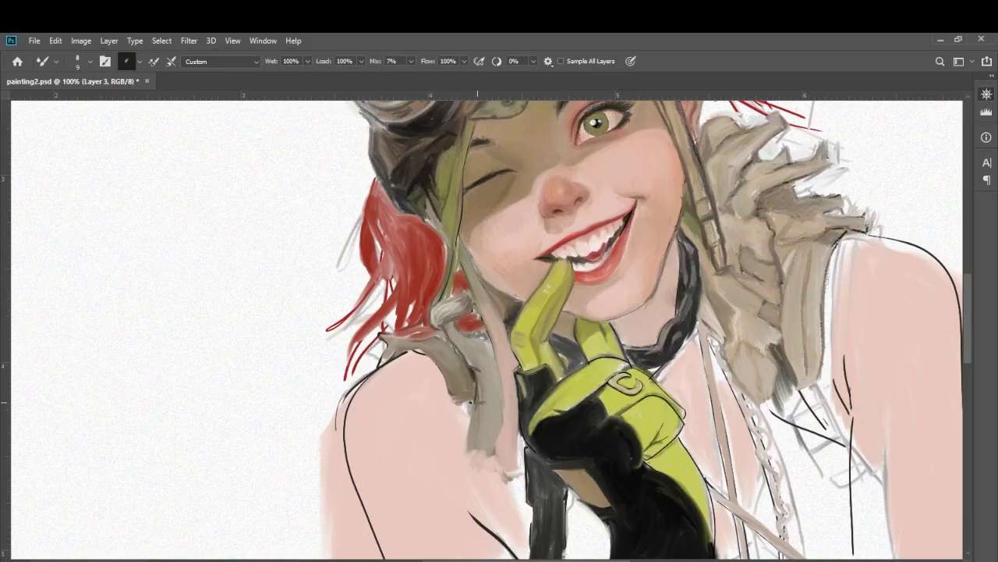
- Sample grey, tan-grey and pink tones from the fur and face
{"action": "left_click", "coordinate": [482, 388], "text": "alt"}
{"action": "left_click", "coordinate": [464, 421], "text": "alt"}
{"action": "left_click", "coordinate": [476, 445], "text": "alt"}
{"action": "left_click", "coordinate": [445, 353], "text": "alt"}
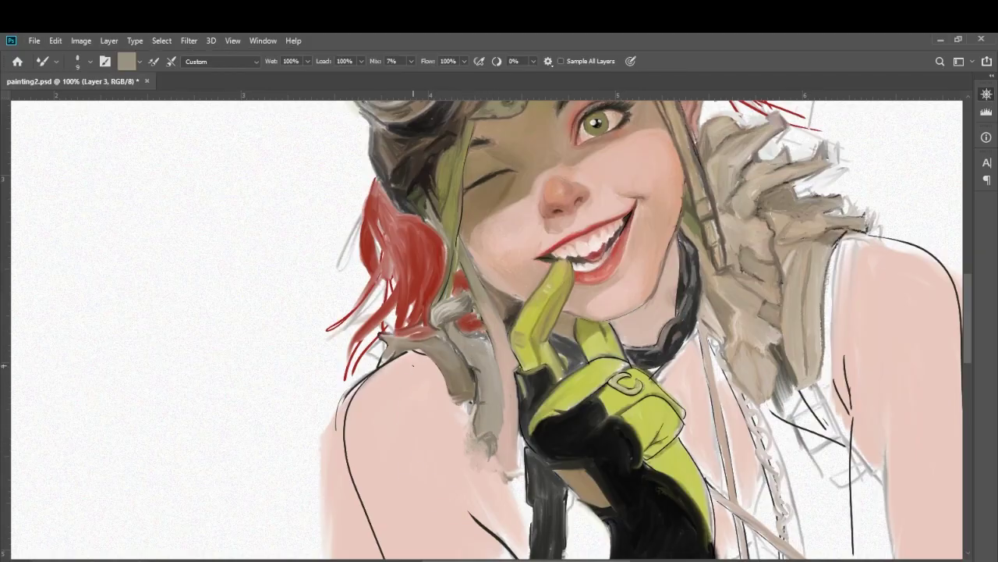
{"action": "left_click", "coordinate": [422, 337], "text": "alt"}
{"action": "left_click", "coordinate": [410, 352], "text": "alt"}
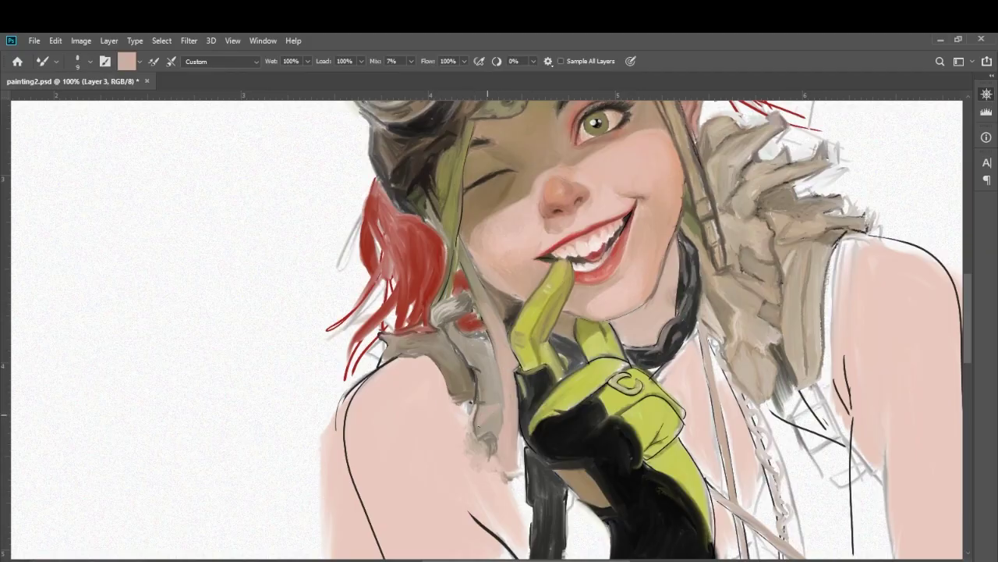
{"action": "left_click", "coordinate": [520, 229], "text": "alt"}
- Reset colours to black, enlarge the brush, and sample fur, skin and hair tones, ending on red
{"action": "scroll", "coordinate": [406, 275], "scroll_direction": "down", "scroll_amount": 1}
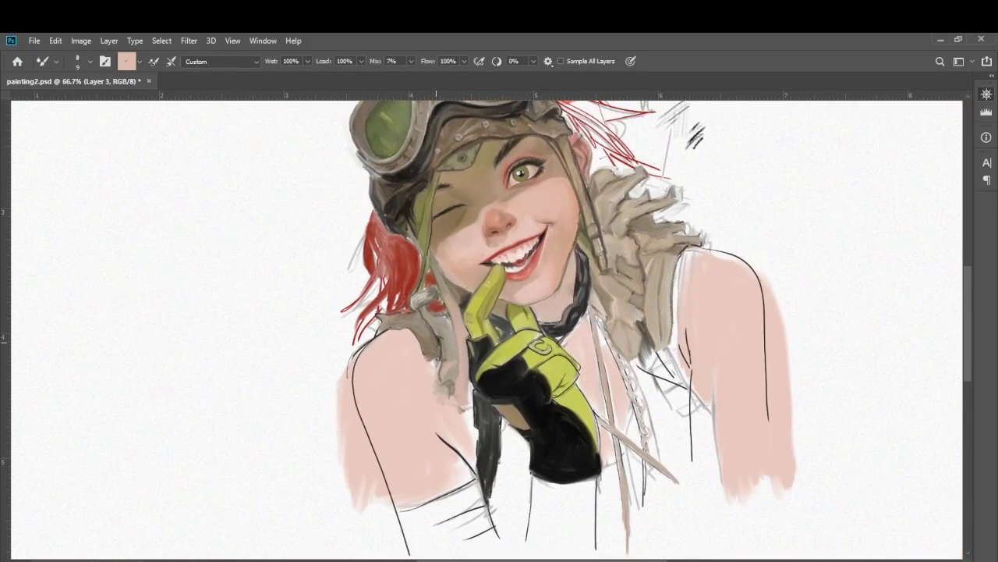
{"action": "key", "text": "d"}
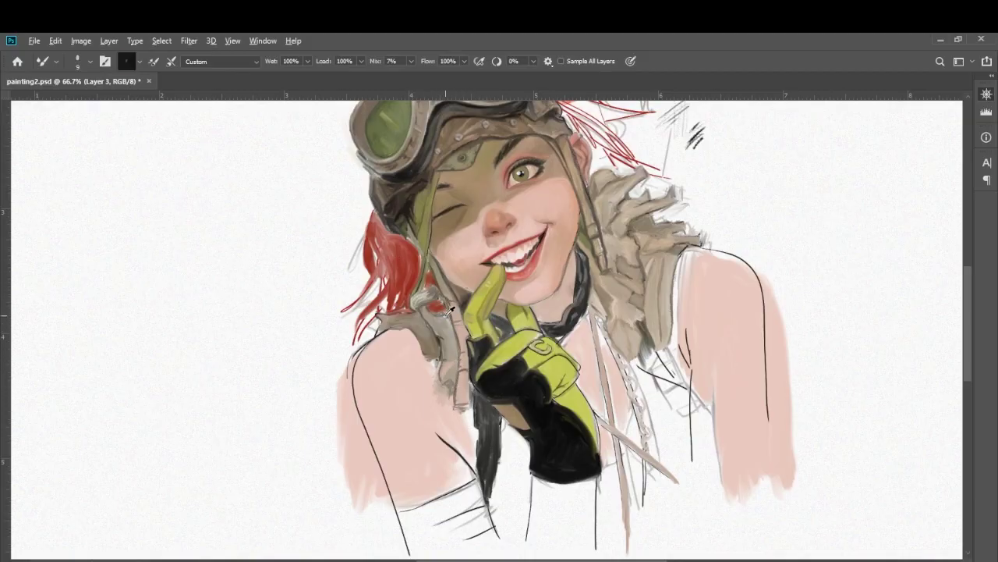
{"action": "left_click", "coordinate": [451, 311], "text": "alt"}
{"action": "key", "text": "bracketright"}
{"action": "key", "text": "bracketright"}
{"action": "left_click", "coordinate": [458, 330], "text": "alt"}
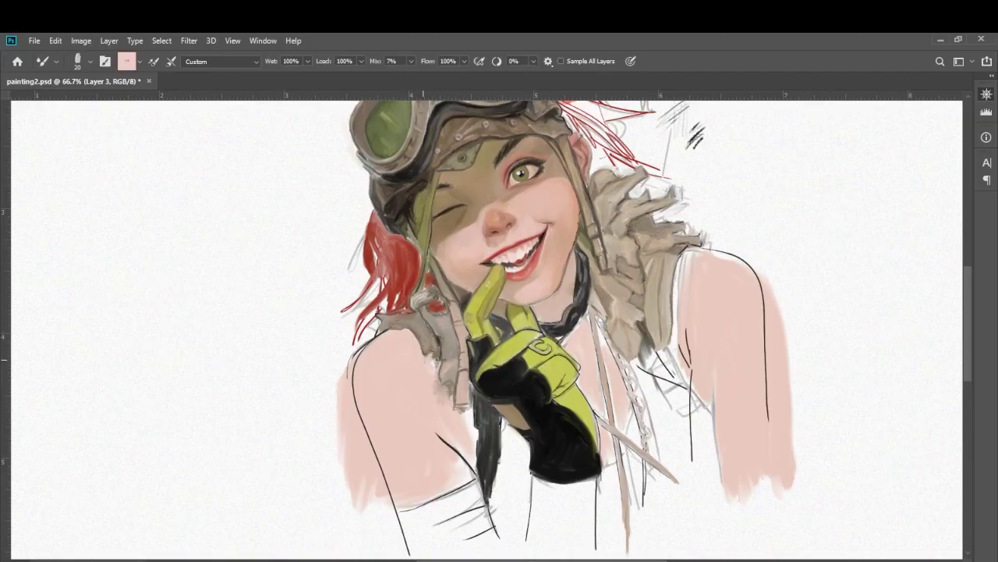
{"action": "left_click", "coordinate": [437, 343], "text": "alt"}
{"action": "left_click", "coordinate": [400, 318], "text": "alt"}
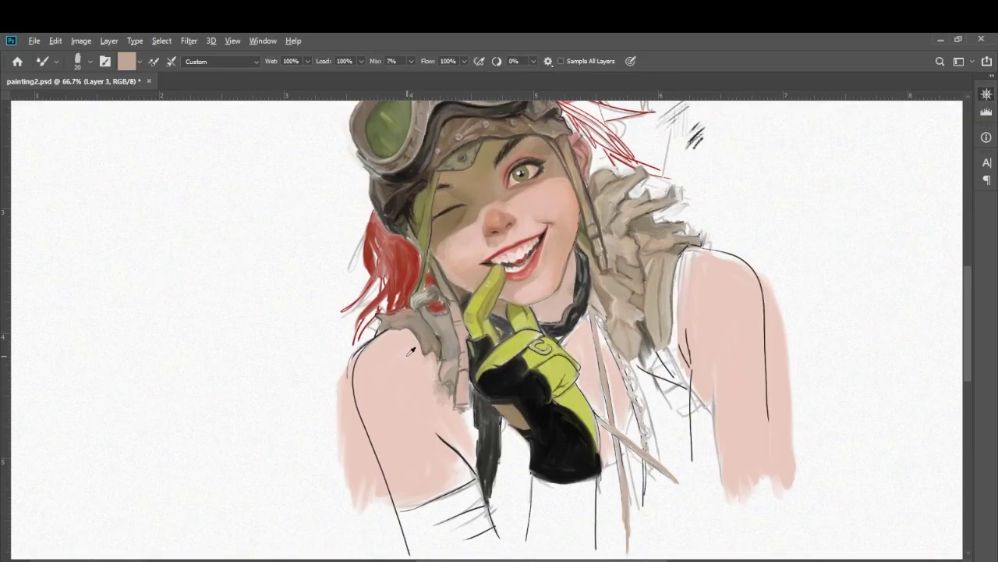
{"action": "left_click", "coordinate": [397, 319], "text": "alt"}
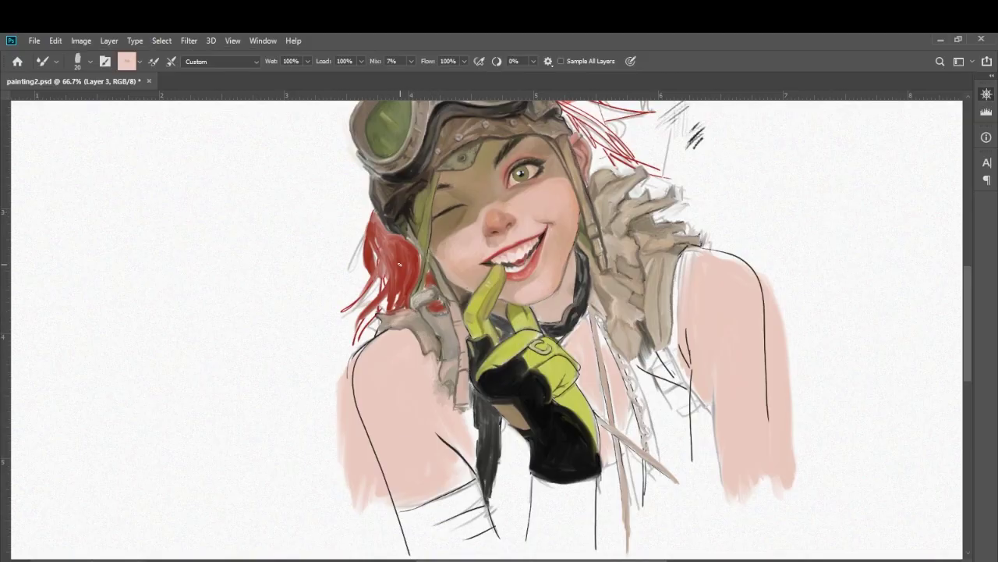
{"action": "left_click", "coordinate": [430, 294], "text": "alt"}
{"action": "left_click", "coordinate": [443, 292], "text": "alt"}
{"action": "left_click", "coordinate": [428, 295], "text": "alt"}
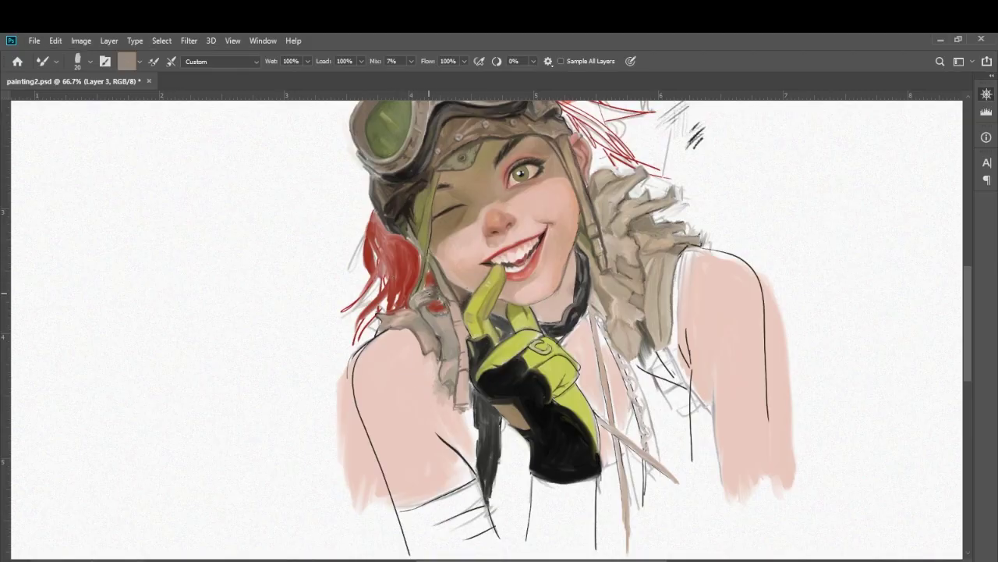
{"action": "left_click", "coordinate": [440, 296], "text": "alt"}
{"action": "left_click", "coordinate": [434, 305], "text": "alt"}
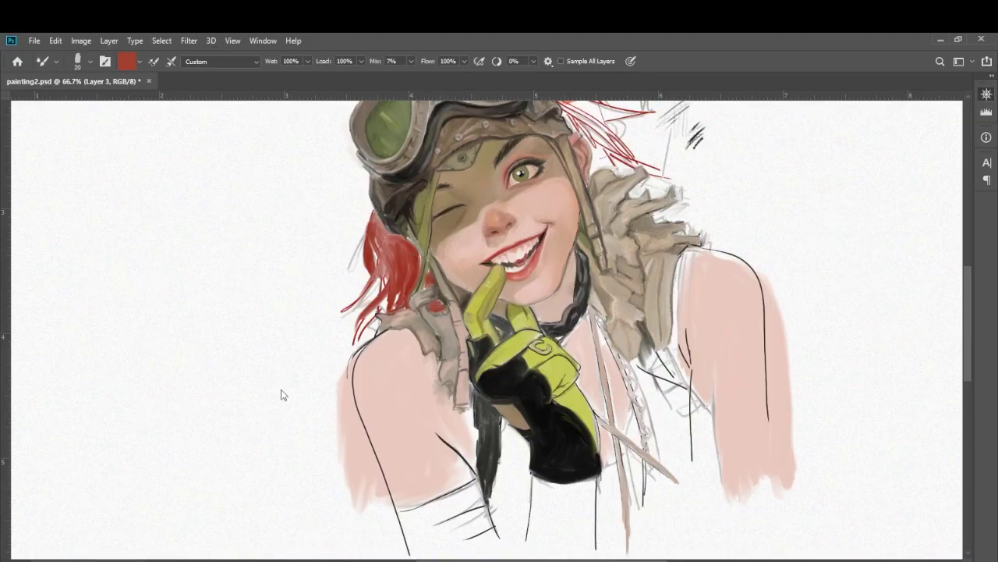
- Paint red strands down the left hair, then blend light skin pink in by the cheek
{"action": "mouse_move", "coordinate": [340, 228]}
{"action": "left_mouse_down"}
{"action": "mouse_move", "coordinate": [331, 208]}
{"action": "mouse_move", "coordinate": [345, 222]}
{"action": "left_mouse_up"}
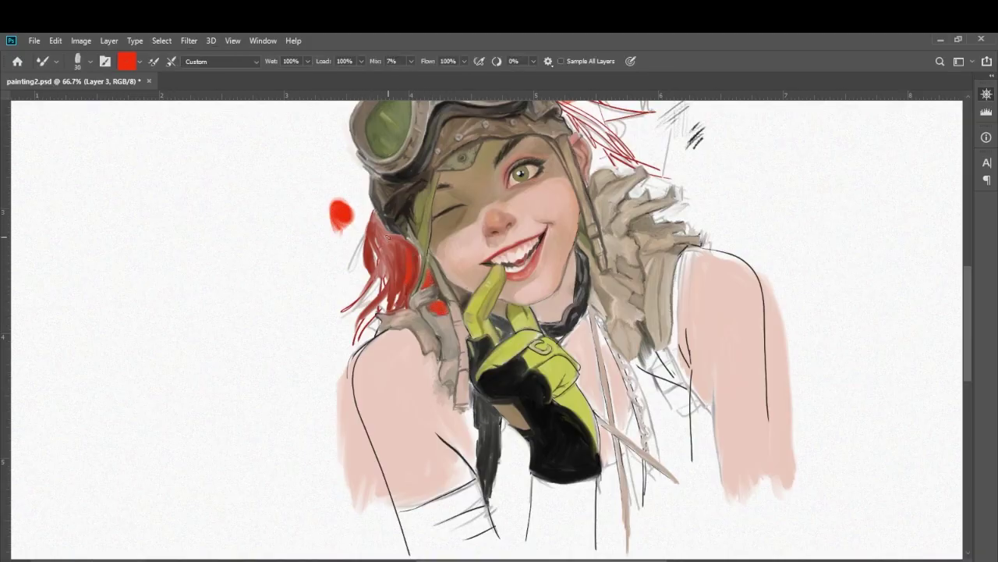
{"action": "mouse_move", "coordinate": [373, 217]}
{"action": "left_mouse_down"}
{"action": "mouse_move", "coordinate": [354, 270]}
{"action": "mouse_move", "coordinate": [364, 256]}
{"action": "mouse_move", "coordinate": [373, 260]}
{"action": "mouse_move", "coordinate": [373, 299]}
{"action": "left_mouse_up"}
{"action": "mouse_move", "coordinate": [389, 243]}
{"action": "left_mouse_down"}
{"action": "mouse_move", "coordinate": [381, 279]}
{"action": "mouse_move", "coordinate": [338, 314]}
{"action": "left_mouse_up"}
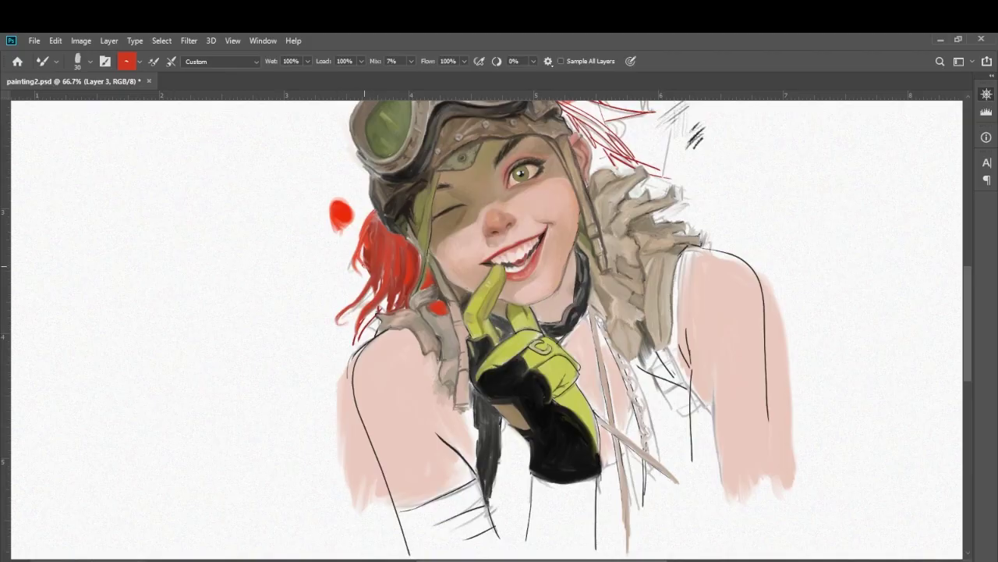
{"action": "left_click", "coordinate": [394, 327], "text": "alt"}
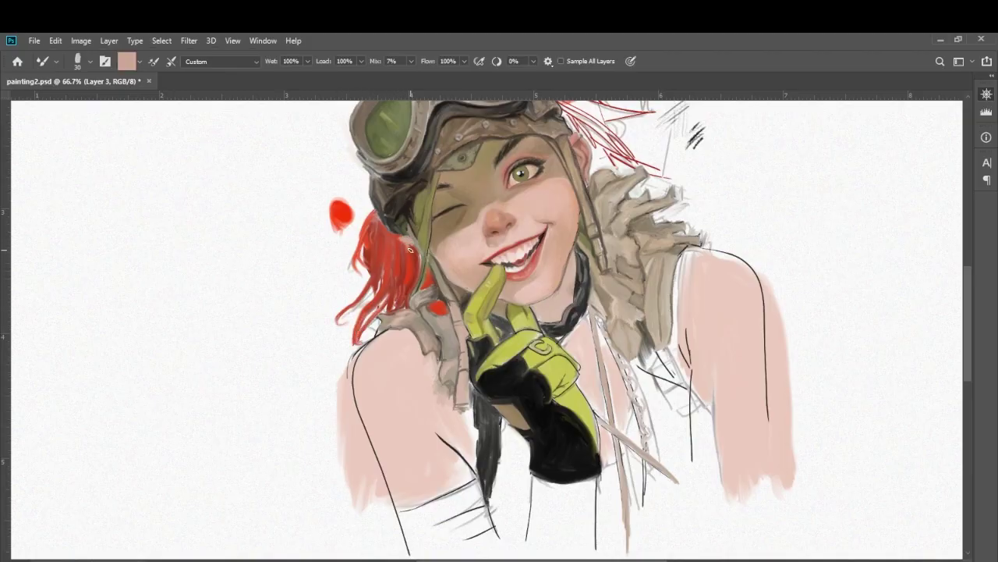
{"action": "left_click_drag", "start_coordinate": [411, 249], "coordinate": [419, 260]}
- Resample bright and muted reds, browns and olive from the hair, and shrink the brush to 15
{"action": "left_click", "coordinate": [406, 225], "text": "alt"}
{"action": "left_click", "coordinate": [403, 239], "text": "alt"}
{"action": "left_click", "coordinate": [410, 254], "text": "alt"}
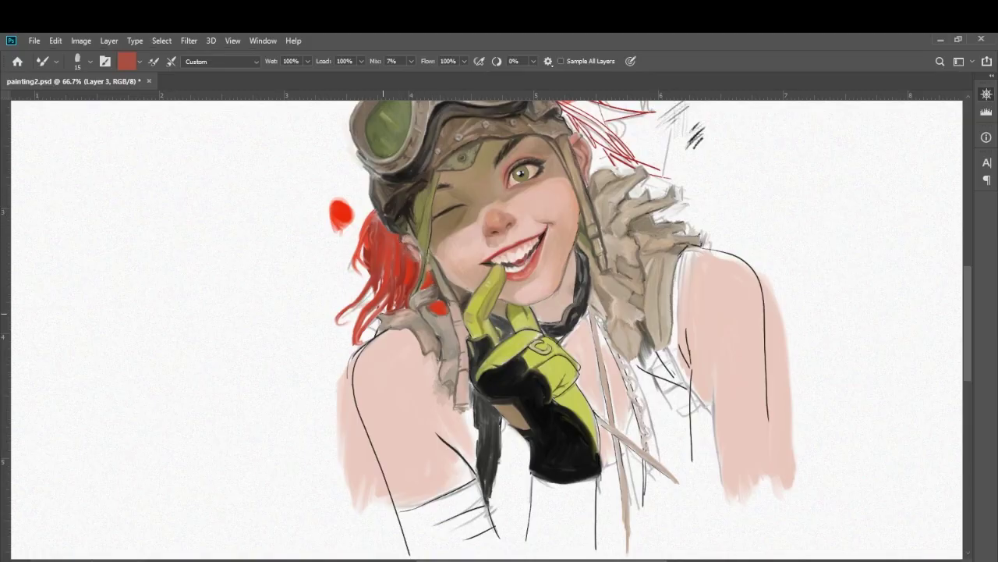
{"action": "left_click", "coordinate": [388, 239], "text": "alt"}
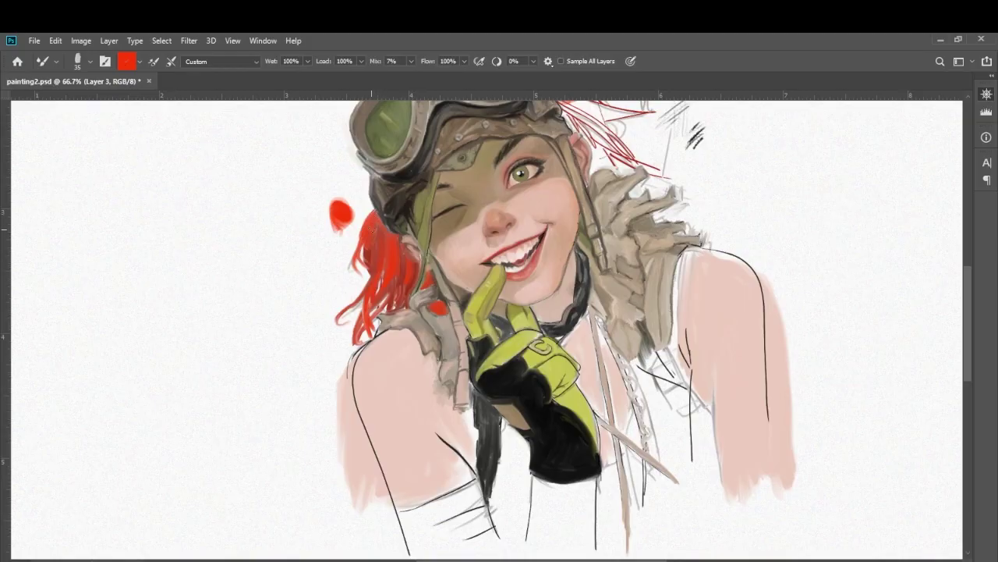
{"action": "left_click", "coordinate": [375, 256], "text": "alt"}
{"action": "left_click", "coordinate": [383, 263], "text": "alt"}
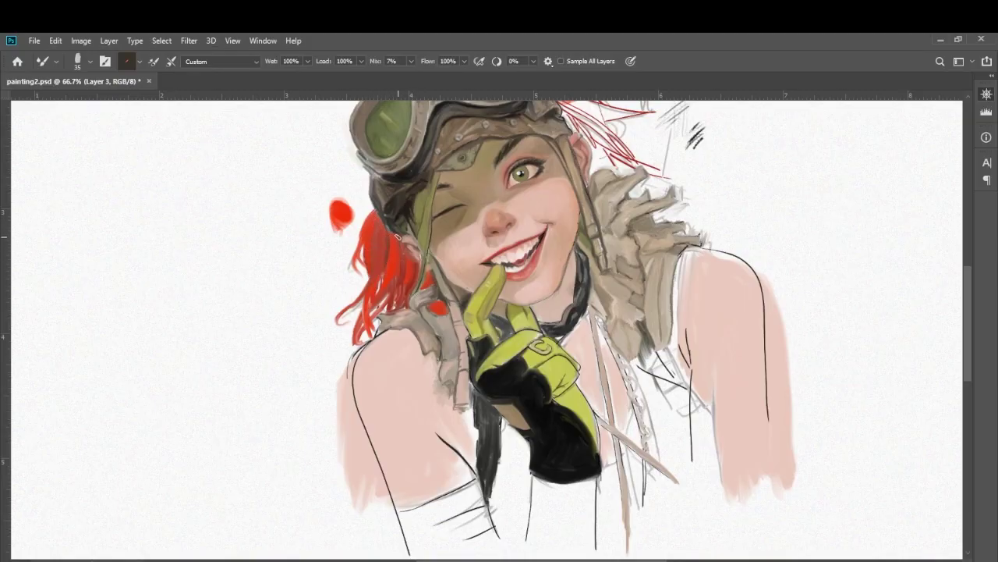
{"action": "left_click", "coordinate": [398, 295], "text": "alt"}
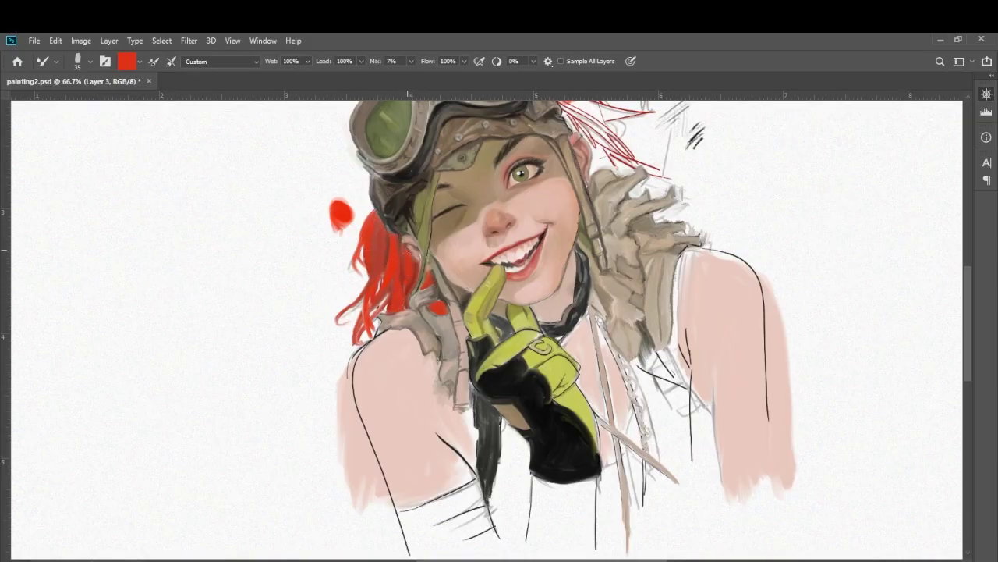
{"action": "left_click", "coordinate": [414, 255], "text": "alt"}
{"action": "left_click", "coordinate": [412, 236], "text": "alt"}
{"action": "left_click", "coordinate": [410, 284], "text": "alt"}
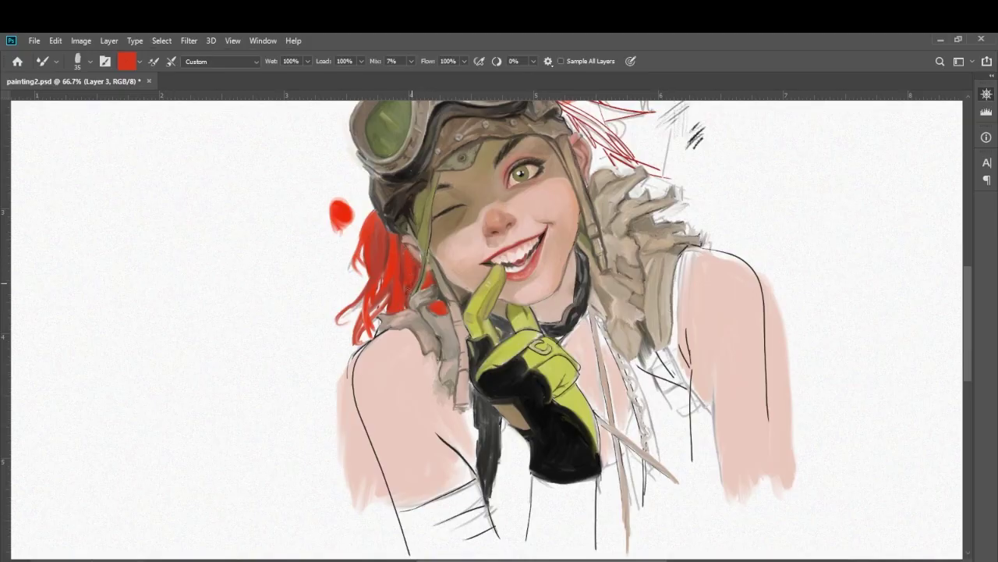
{"action": "left_click", "coordinate": [426, 254], "text": "alt"}
{"action": "key", "text": "bracketleft"}
{"action": "key", "text": "bracketleft"}
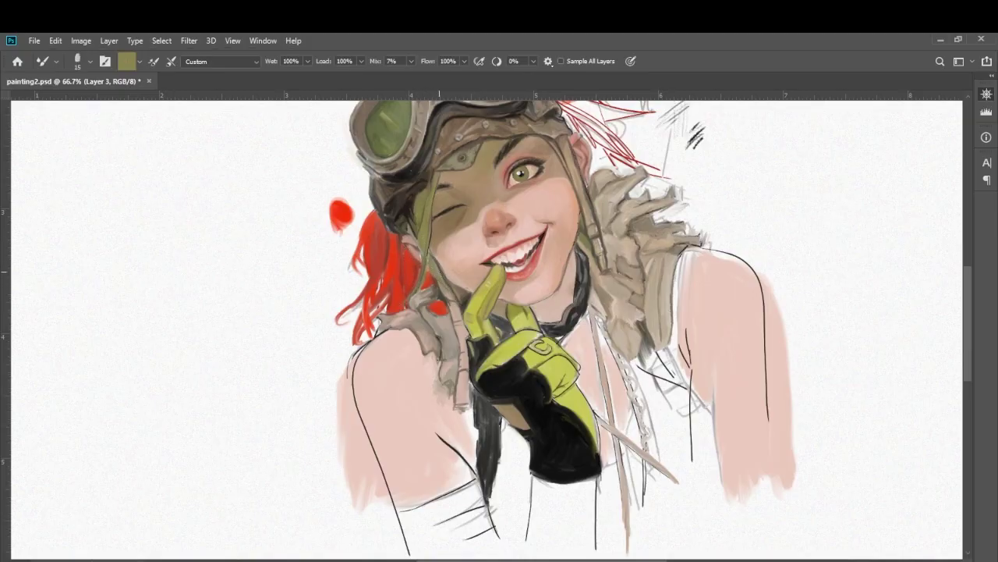
- Sample yellow-green from the hair and stroke a highlight along the strand beside the face
{"action": "left_click", "coordinate": [420, 216], "text": "alt"}
{"action": "left_click", "coordinate": [409, 236], "text": "alt"}
{"action": "left_click", "coordinate": [422, 202], "text": "alt"}
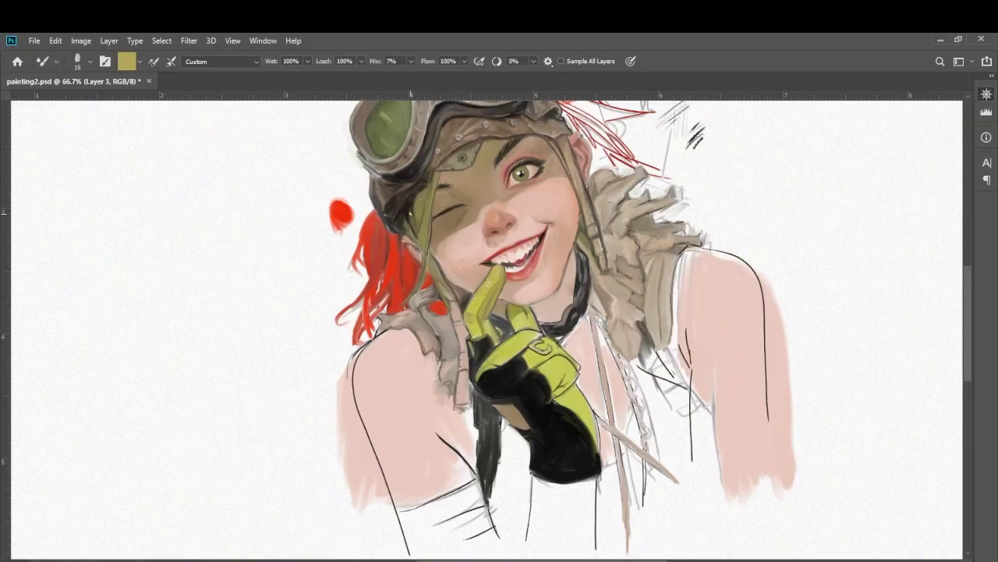
{"action": "left_click", "coordinate": [436, 279], "text": "alt"}
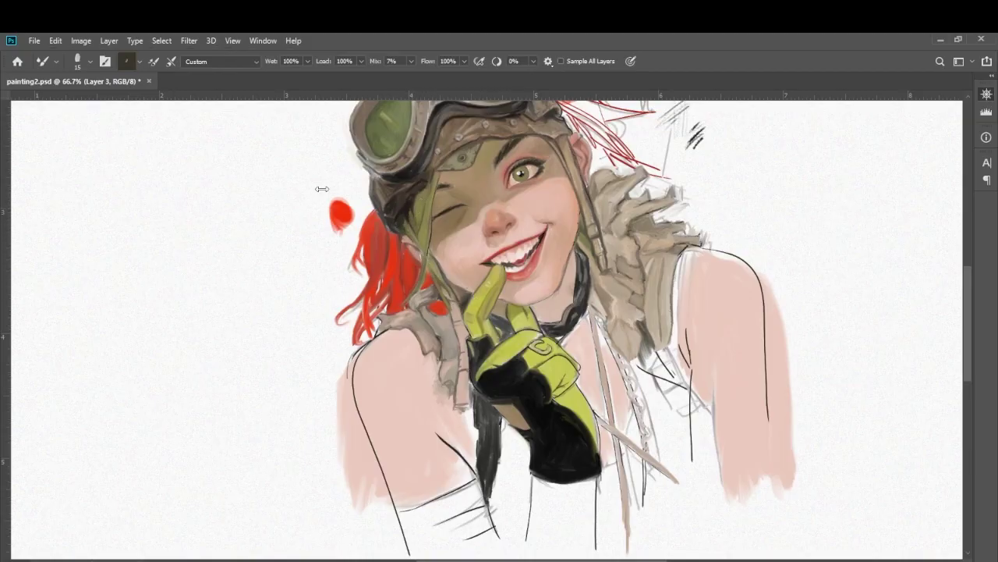
{"action": "left_click", "coordinate": [442, 259], "text": "alt"}
{"action": "left_click", "coordinate": [438, 281], "text": "alt"}
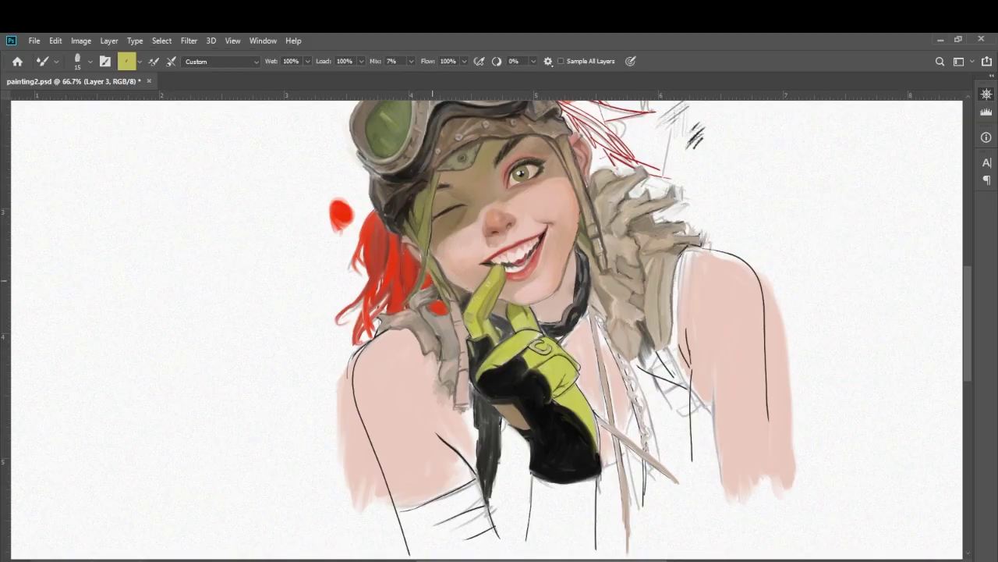
{"action": "left_click", "coordinate": [442, 282], "text": "alt"}
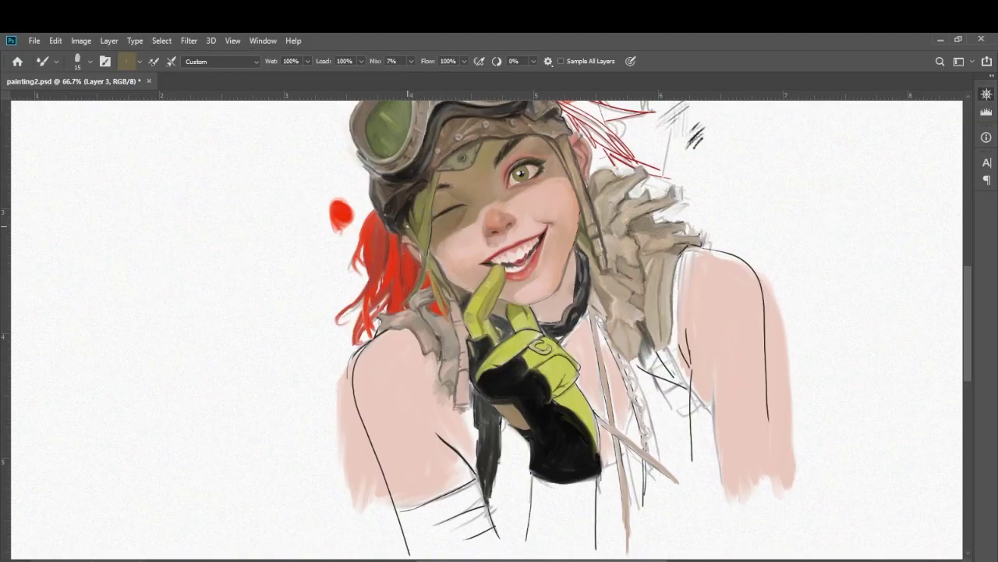
{"action": "left_click", "coordinate": [476, 303], "text": "alt"}
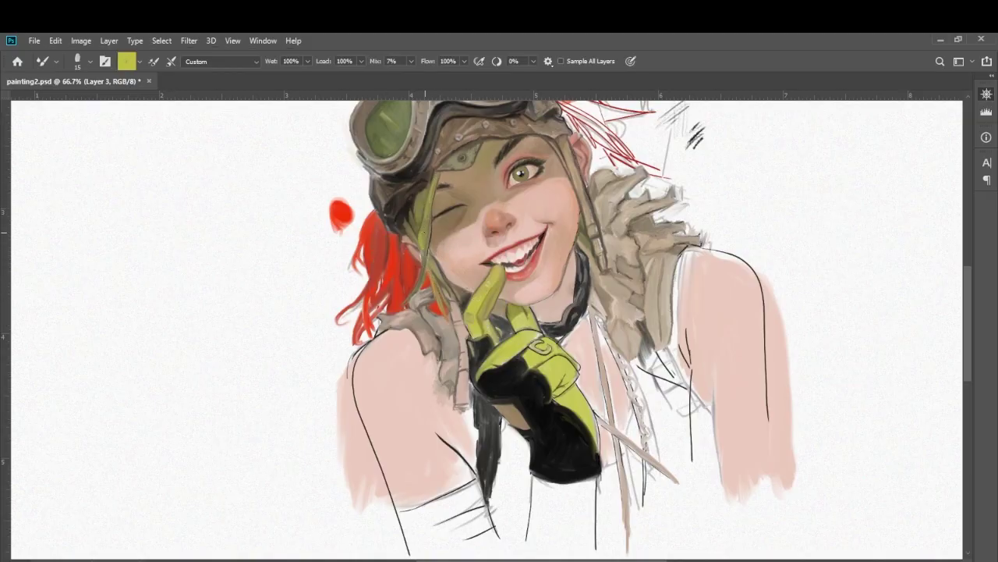
{"action": "left_click_drag", "start_coordinate": [429, 238], "coordinate": [419, 284]}
- Sample dark browns and olive greens from the hair around the highlight
{"action": "left_click", "coordinate": [427, 253], "text": "alt"}
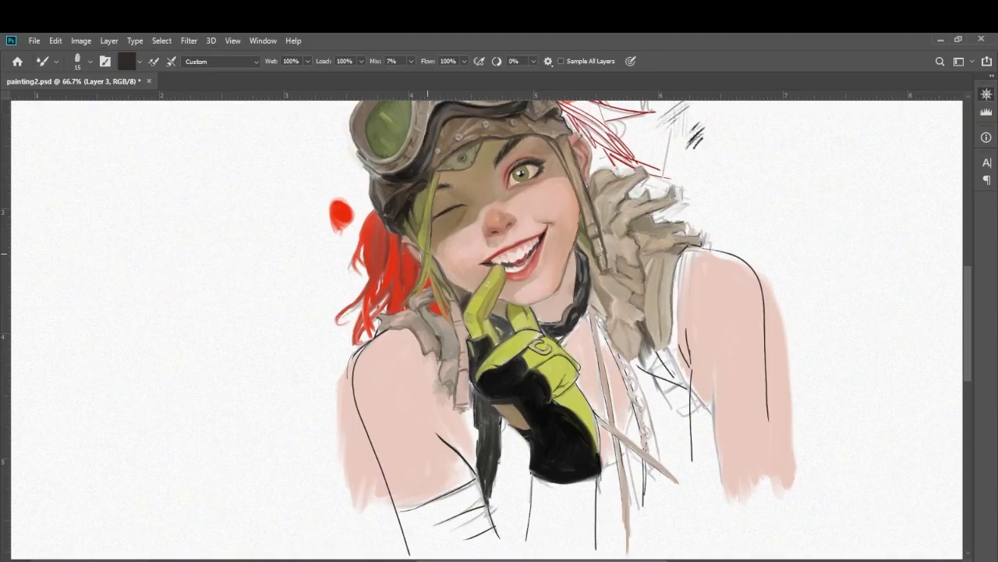
{"action": "left_click", "coordinate": [443, 270], "text": "alt"}
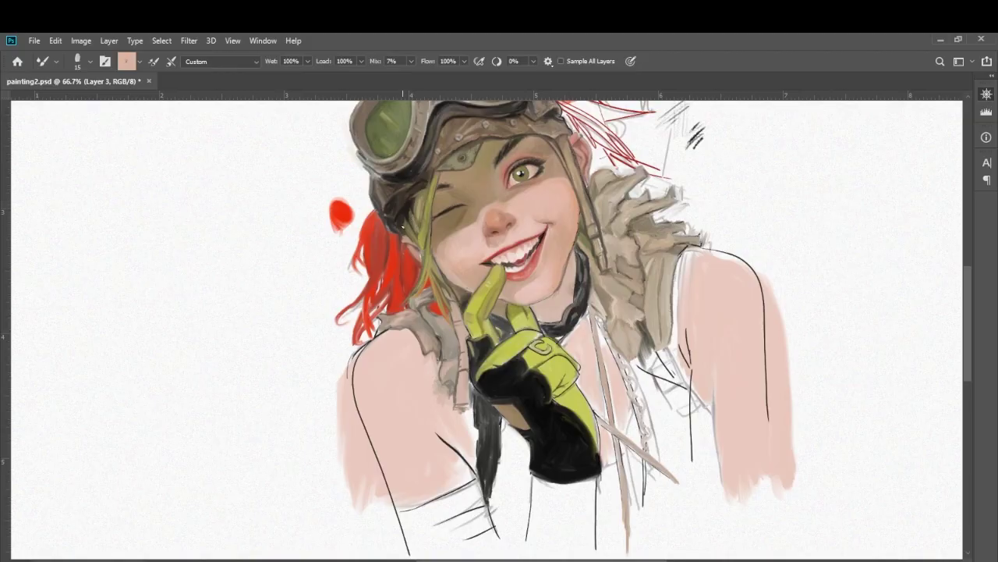
{"action": "left_click", "coordinate": [415, 210], "text": "alt"}
{"action": "left_click", "coordinate": [423, 228], "text": "alt"}
{"action": "left_click", "coordinate": [407, 231], "text": "alt"}
{"action": "left_click", "coordinate": [427, 207], "text": "alt"}
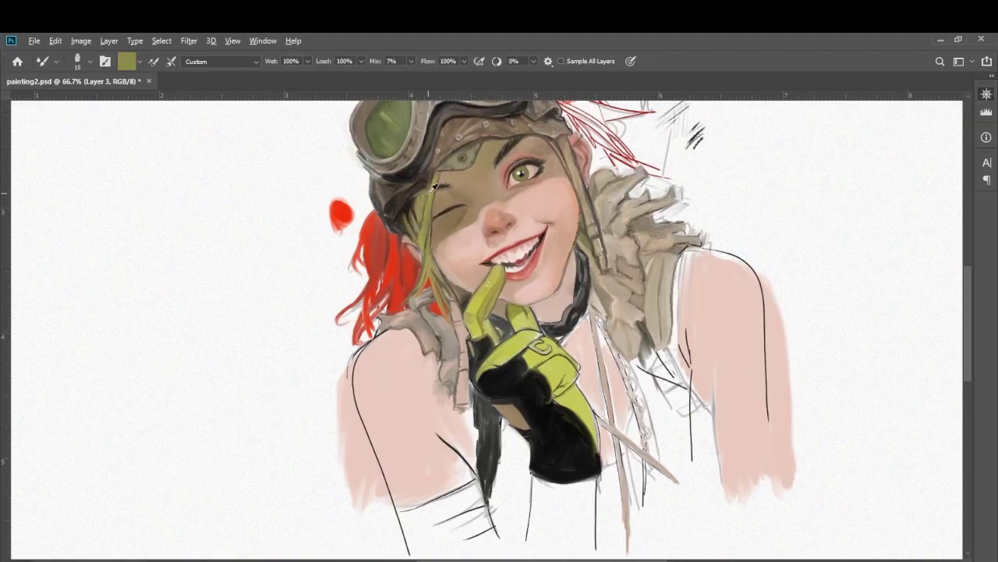
{"action": "left_click", "coordinate": [421, 224], "text": "alt"}
{"action": "left_click", "coordinate": [420, 219], "text": "alt"}
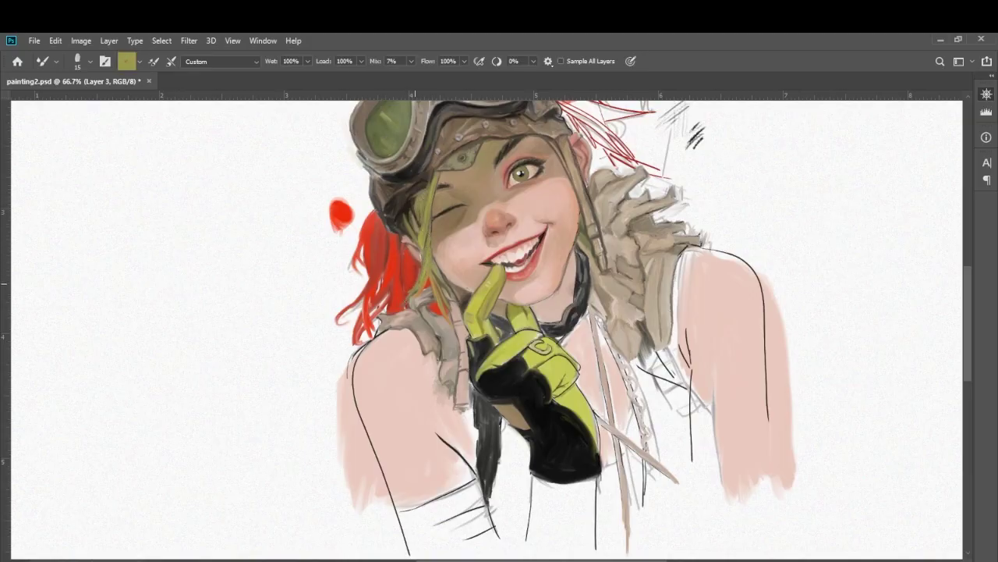
- Sample skin pinks and dark browns around the mouth, finger and nose
{"action": "left_click", "coordinate": [485, 264], "text": "alt"}
{"action": "left_click", "coordinate": [476, 266], "text": "alt"}
{"action": "left_click", "coordinate": [479, 258], "text": "alt"}
{"action": "left_click", "coordinate": [485, 250], "text": "alt"}
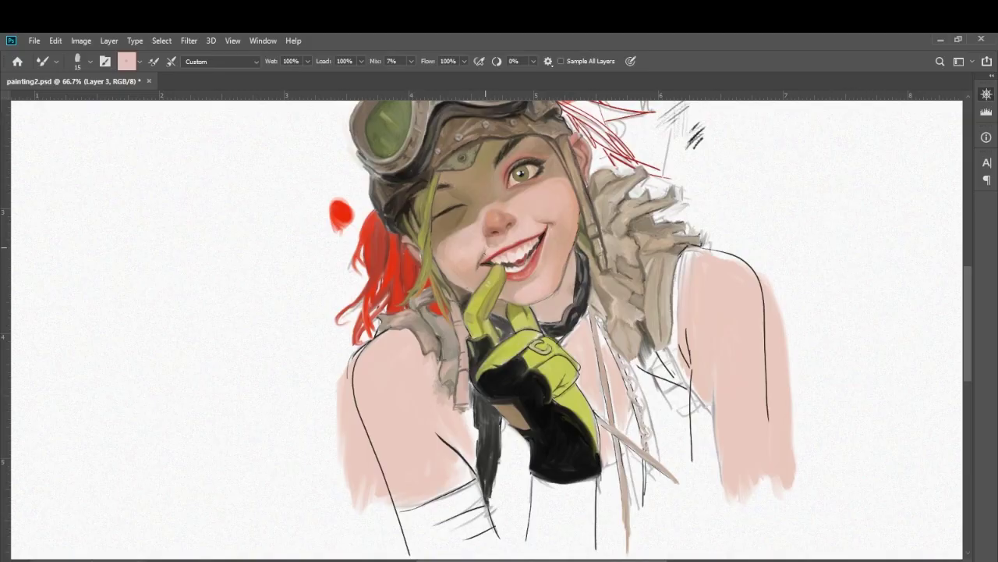
{"action": "left_click", "coordinate": [494, 238], "text": "alt"}
{"action": "left_click", "coordinate": [476, 249], "text": "alt"}
- Sample brownish, dark red and light pink skin tones around the mouth and lip
{"action": "scroll", "coordinate": [479, 249], "scroll_direction": "up", "scroll_amount": 3}
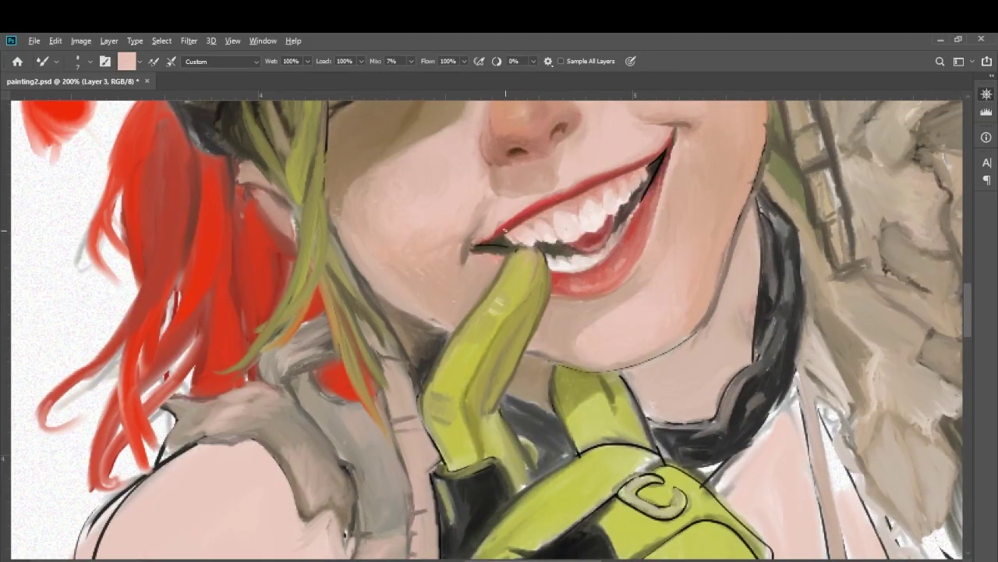
{"action": "left_click", "coordinate": [492, 237], "text": "alt"}
{"action": "left_click", "coordinate": [466, 252], "text": "alt"}
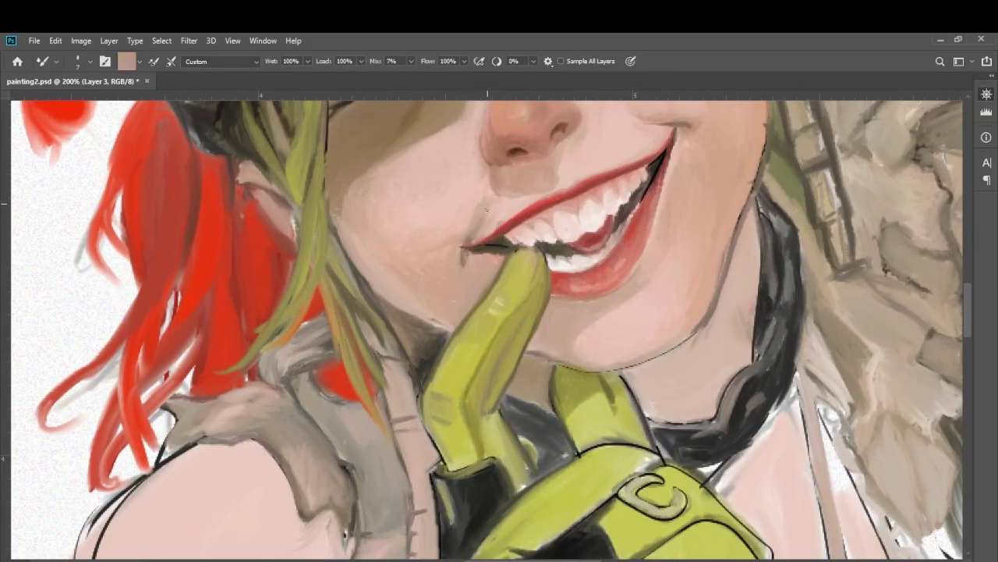
{"action": "left_click", "coordinate": [488, 208], "text": "alt"}
{"action": "scroll", "coordinate": [491, 284], "scroll_direction": "down", "scroll_amount": 3}
{"action": "left_click", "coordinate": [493, 284], "text": "alt"}
{"action": "left_click", "coordinate": [487, 297], "text": "alt"}
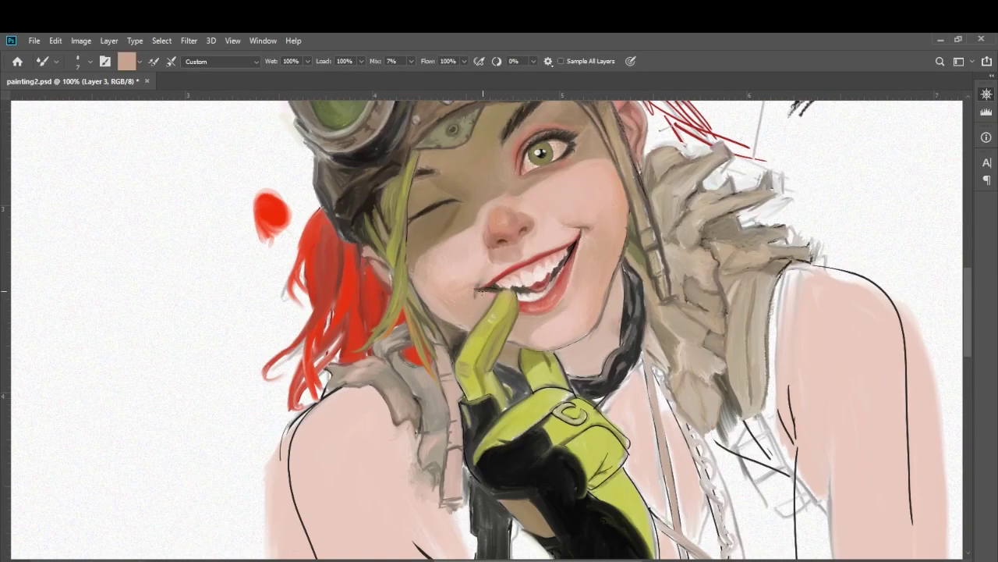
{"action": "left_click", "coordinate": [496, 280], "text": "alt"}
{"action": "left_click", "coordinate": [482, 276], "text": "alt"}
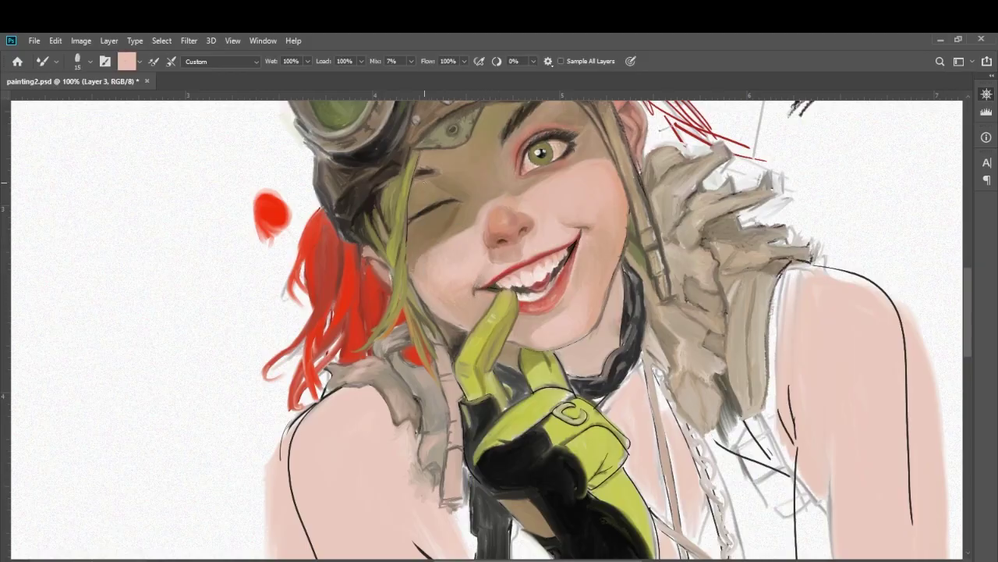
- Paint a tan stroke on the cheek, then a light pink highlight left of the nose
{"action": "left_click", "coordinate": [424, 182], "text": "alt"}
{"action": "key", "text": "bracketright"}
{"action": "key", "text": "bracketright"}
{"action": "left_click_drag", "start_coordinate": [429, 308], "coordinate": [468, 280]}
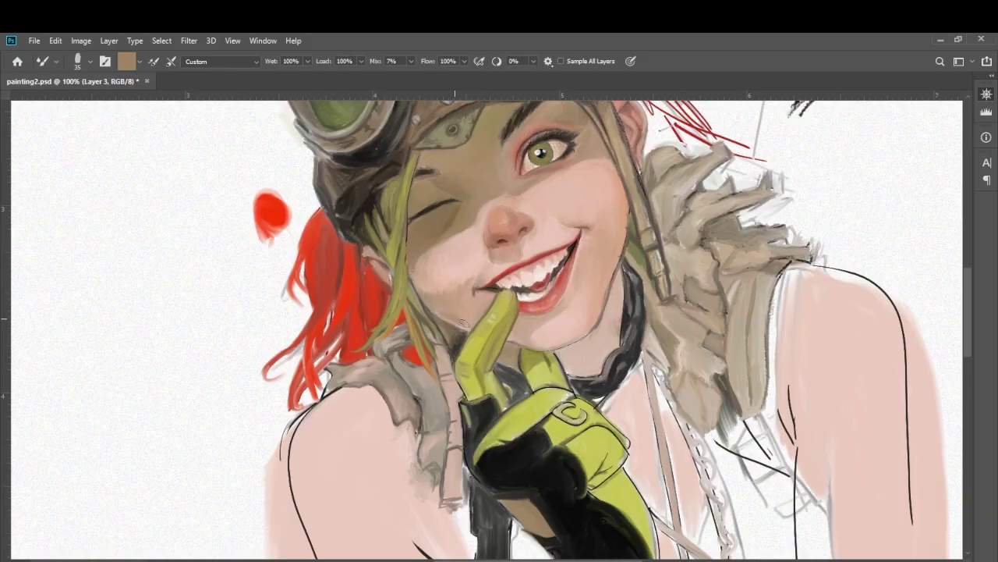
{"action": "left_click", "coordinate": [443, 284], "text": "alt"}
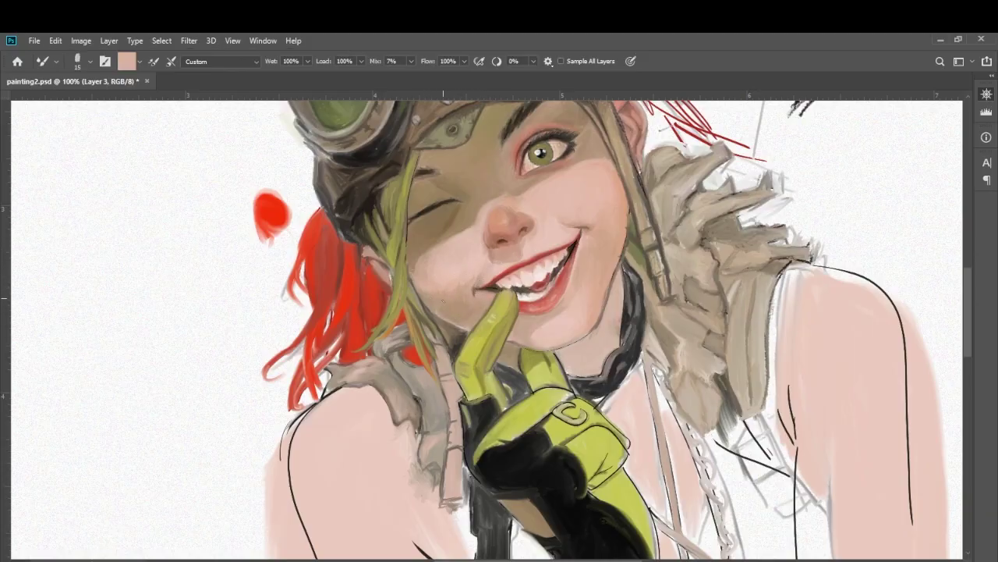
{"action": "key", "text": "bracketright"}
{"action": "key", "text": "bracketright"}
{"action": "key", "text": "bracketright"}
{"action": "left_click", "coordinate": [497, 269], "text": "alt"}
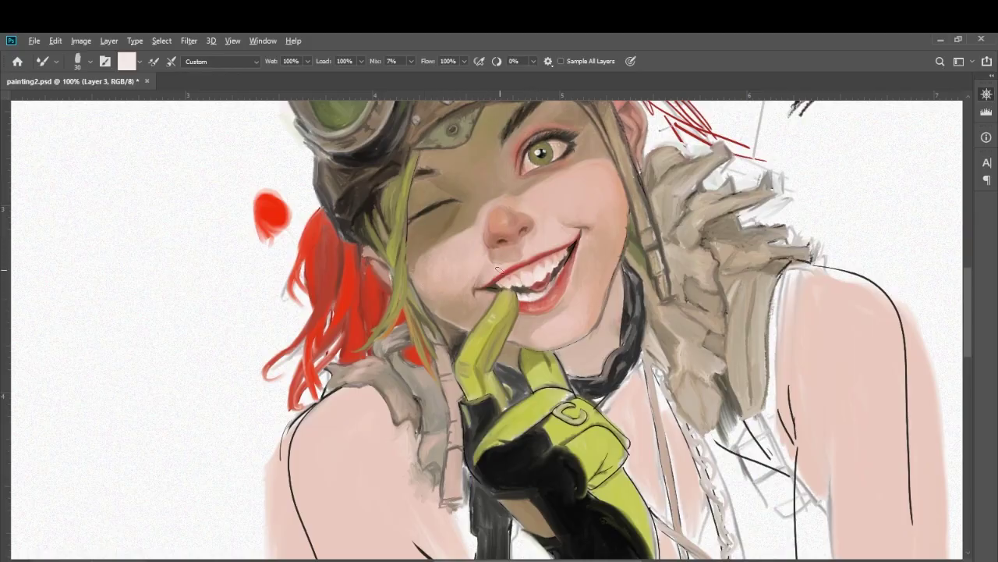
{"action": "left_click_drag", "start_coordinate": [466, 246], "coordinate": [447, 247]}
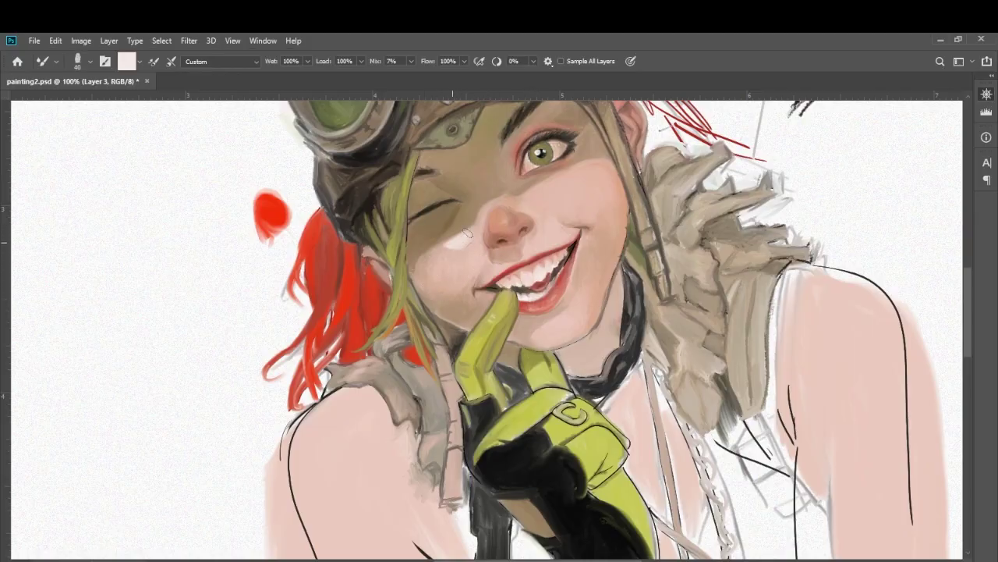
- Resample cheek, nose, lip and teeth colours for the face
{"action": "left_click", "coordinate": [449, 269], "text": "alt"}
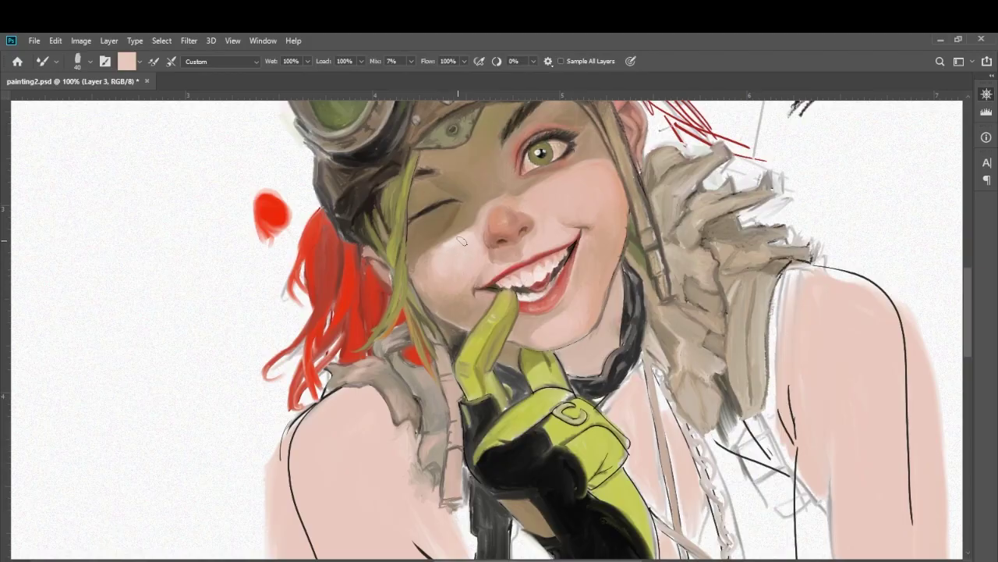
{"action": "left_click", "coordinate": [462, 237], "text": "alt"}
{"action": "left_click", "coordinate": [484, 218], "text": "alt"}
{"action": "left_click", "coordinate": [495, 199], "text": "alt"}
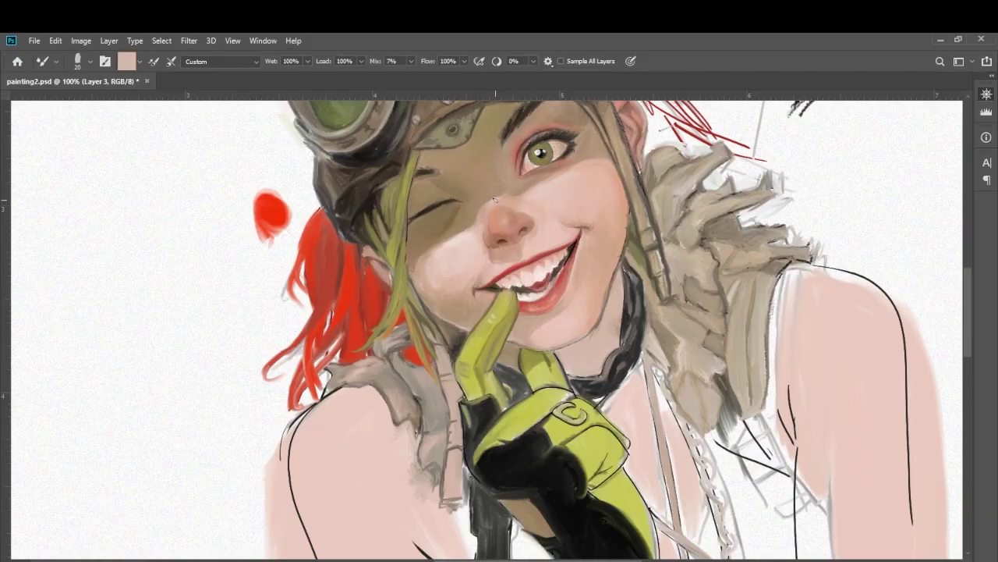
{"action": "left_click", "coordinate": [562, 288], "text": "alt"}
{"action": "left_click", "coordinate": [528, 308], "text": "alt"}
{"action": "left_click", "coordinate": [568, 283], "text": "alt"}
- Sharpen the glove's right edge with olive green, black and yellow-green strokes
{"action": "left_click", "coordinate": [557, 329], "text": "alt"}
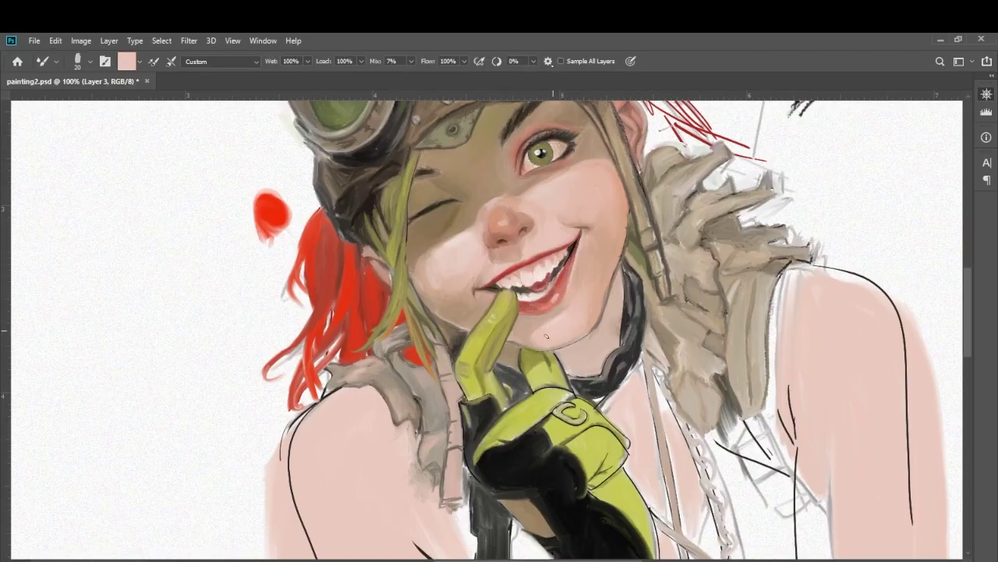
{"action": "left_click", "coordinate": [476, 334], "text": "alt"}
{"action": "left_click", "coordinate": [554, 422], "text": "alt"}
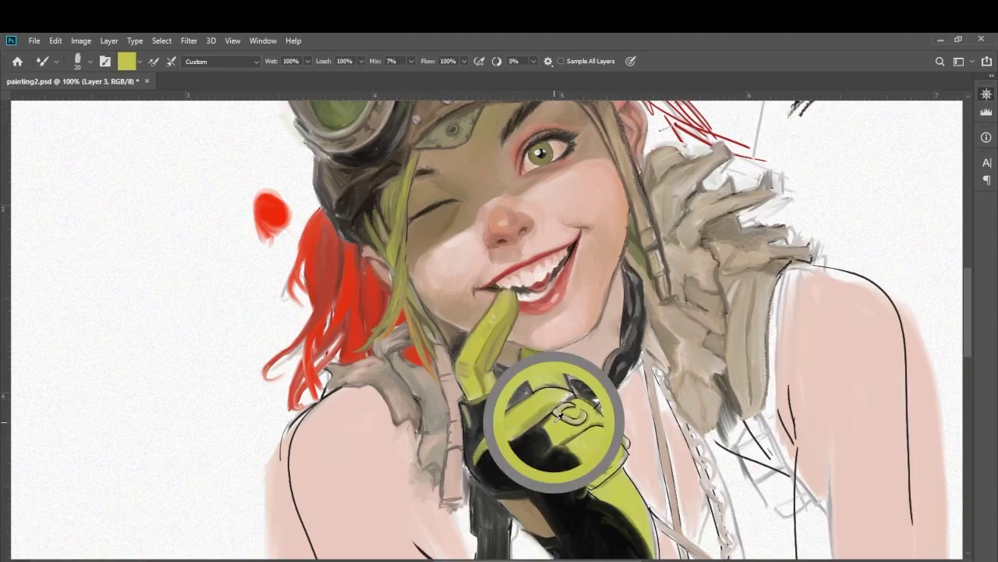
{"action": "mouse_move", "coordinate": [573, 434]}
{"action": "left_mouse_down"}
{"action": "mouse_move", "coordinate": [616, 461]}
{"action": "mouse_move", "coordinate": [545, 347]}
{"action": "mouse_move", "coordinate": [583, 427]}
{"action": "mouse_move", "coordinate": [585, 475]}
{"action": "left_mouse_up"}
{"action": "left_click", "coordinate": [546, 387], "text": "alt"}
{"action": "left_click", "coordinate": [537, 373], "text": "alt"}
{"action": "left_click", "coordinate": [556, 413], "text": "alt"}
- Refine the glove's right edge with dark strokes and sample skin pink from the body
{"action": "left_click_drag", "start_coordinate": [548, 402], "coordinate": [582, 444]}
{"action": "left_click_drag", "start_coordinate": [431, 407], "coordinate": [479, 437]}
{"action": "key", "text": "bracketleft"}
{"action": "key", "text": "bracketleft"}
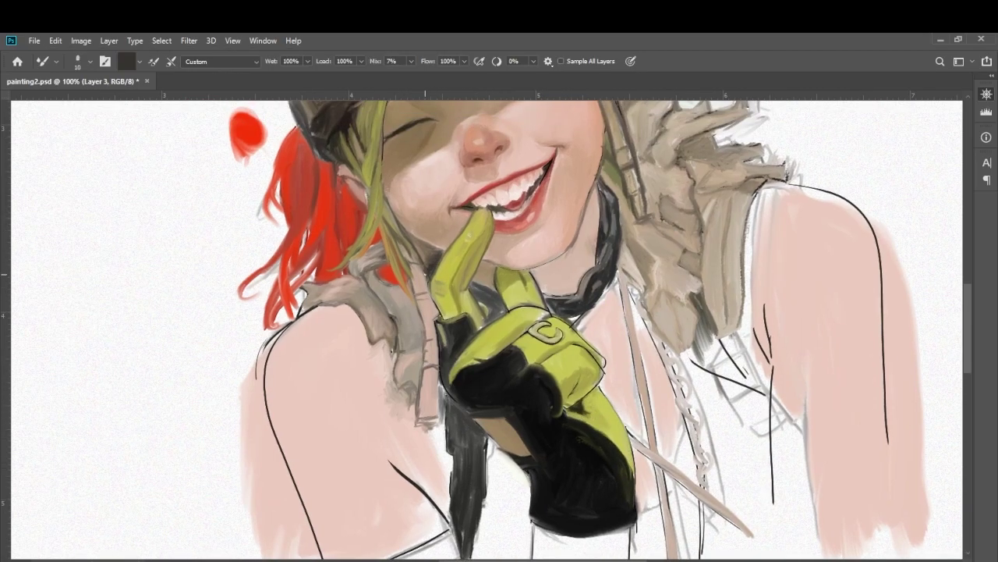
{"action": "left_click", "coordinate": [412, 388], "text": "alt"}
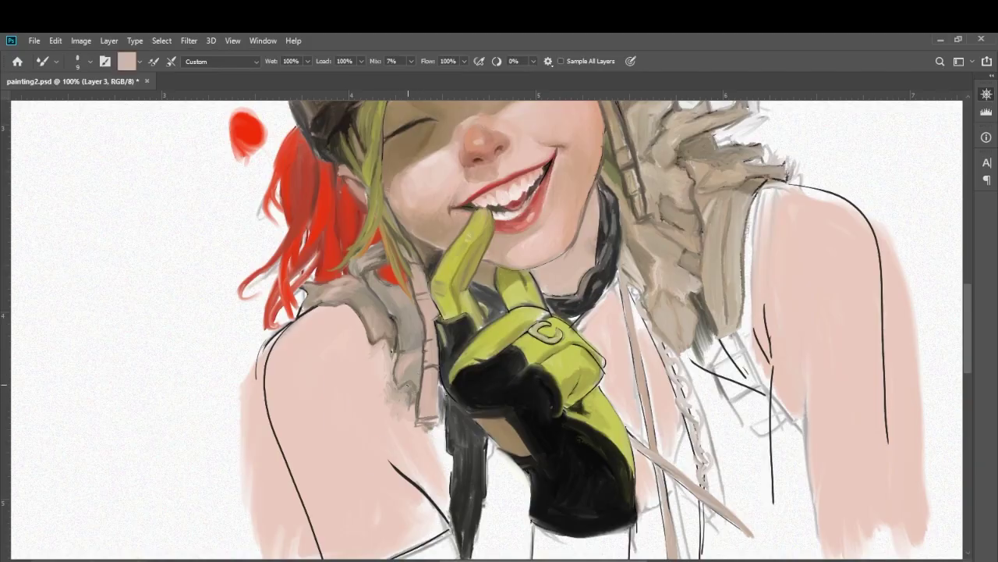
{"action": "key", "text": "bracketright"}
{"action": "key", "text": "bracketright"}
{"action": "key", "text": "bracketright"}
{"action": "left_click_drag", "start_coordinate": [395, 397], "coordinate": [348, 240]}
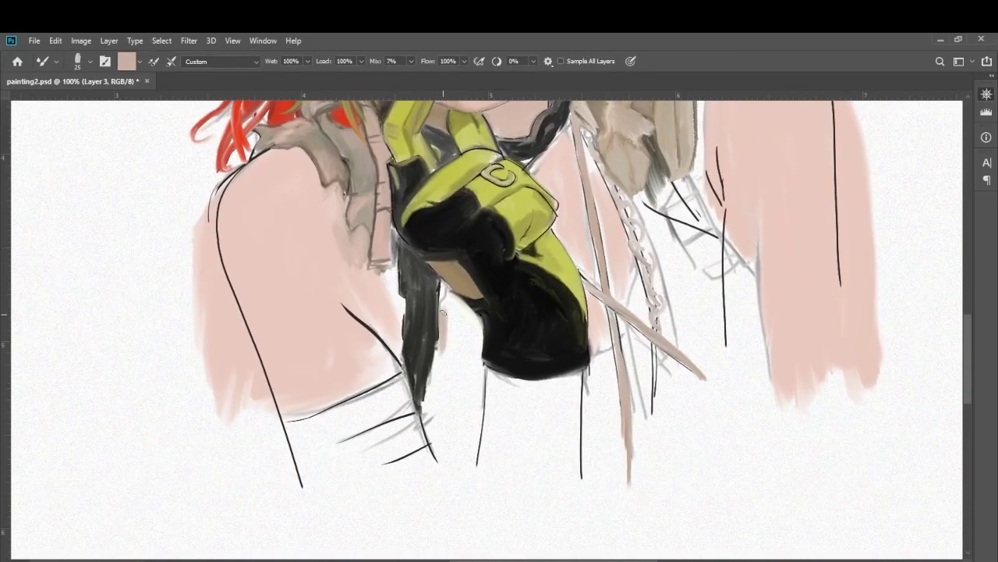
- Fill the lower forearm below the glove with skin pink and extend the glove's dark bottom edge
{"action": "mouse_move", "coordinate": [457, 299]}
{"action": "left_mouse_down"}
{"action": "mouse_move", "coordinate": [478, 366]}
{"action": "mouse_move", "coordinate": [444, 390]}
{"action": "mouse_move", "coordinate": [480, 359]}
{"action": "mouse_move", "coordinate": [453, 465]}
{"action": "left_mouse_up"}
{"action": "key", "text": "bracketright"}
{"action": "key", "text": "bracketright"}
{"action": "key", "text": "bracketright"}
{"action": "left_click_drag", "start_coordinate": [440, 382], "coordinate": [468, 468]}
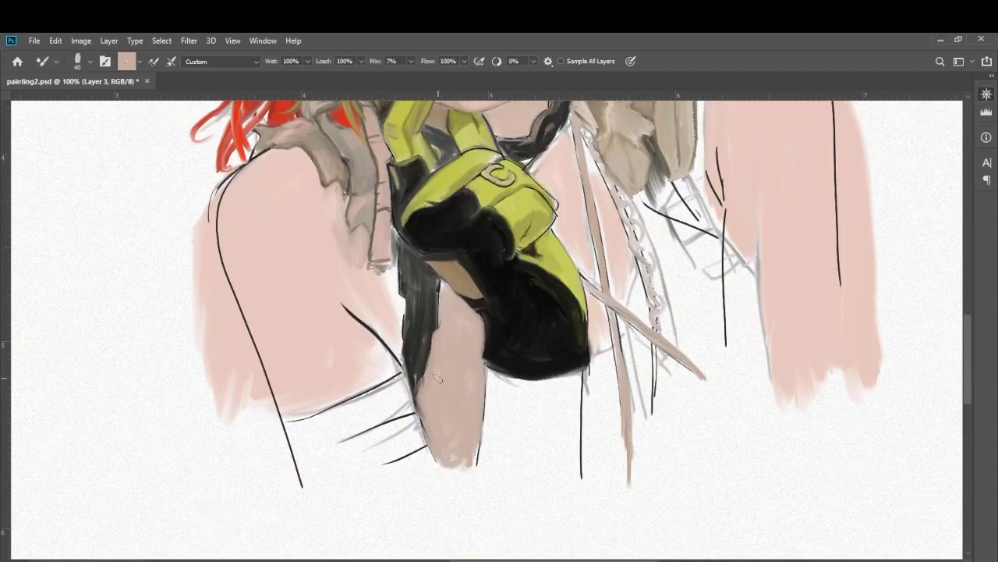
{"action": "key", "text": "bracketleft"}
{"action": "key", "text": "bracketleft"}
{"action": "key", "text": "bracketleft"}
{"action": "mouse_move", "coordinate": [495, 382]}
{"action": "left_mouse_down"}
{"action": "mouse_move", "coordinate": [500, 468]}
{"action": "mouse_move", "coordinate": [562, 390]}
{"action": "left_mouse_up"}
{"action": "scroll", "coordinate": [505, 396], "scroll_direction": "down", "scroll_amount": 3}
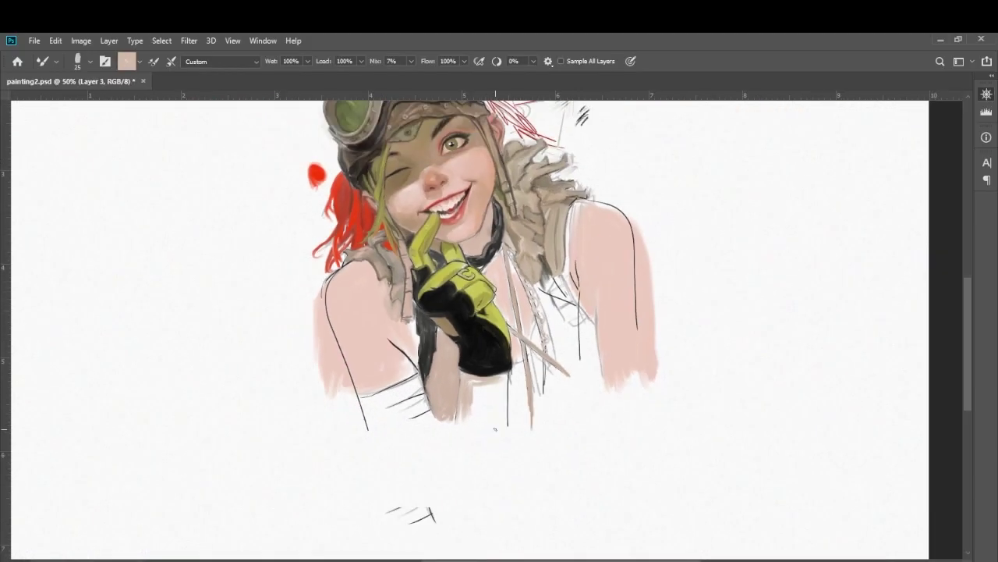
{"action": "key", "text": "bracketright"}
{"action": "key", "text": "bracketright"}
{"action": "key", "text": "bracketright"}
{"action": "left_click_drag", "start_coordinate": [501, 452], "coordinate": [519, 491]}
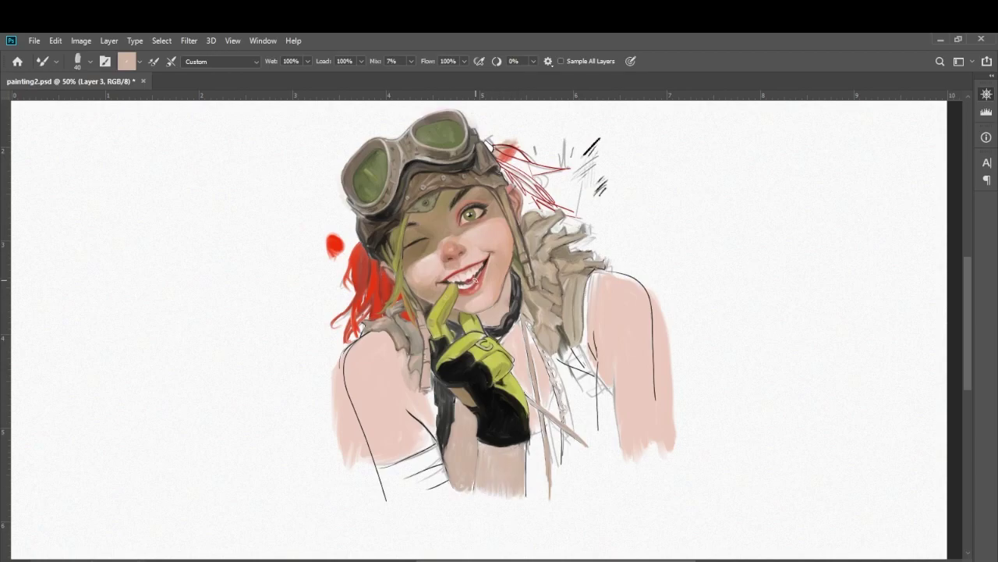
{"action": "left_click_drag", "start_coordinate": [488, 448], "coordinate": [523, 446]}
- Fill the white gaps beside the right arm with pink skin
{"action": "scroll", "coordinate": [558, 380], "scroll_direction": "right", "scroll_amount": 2}
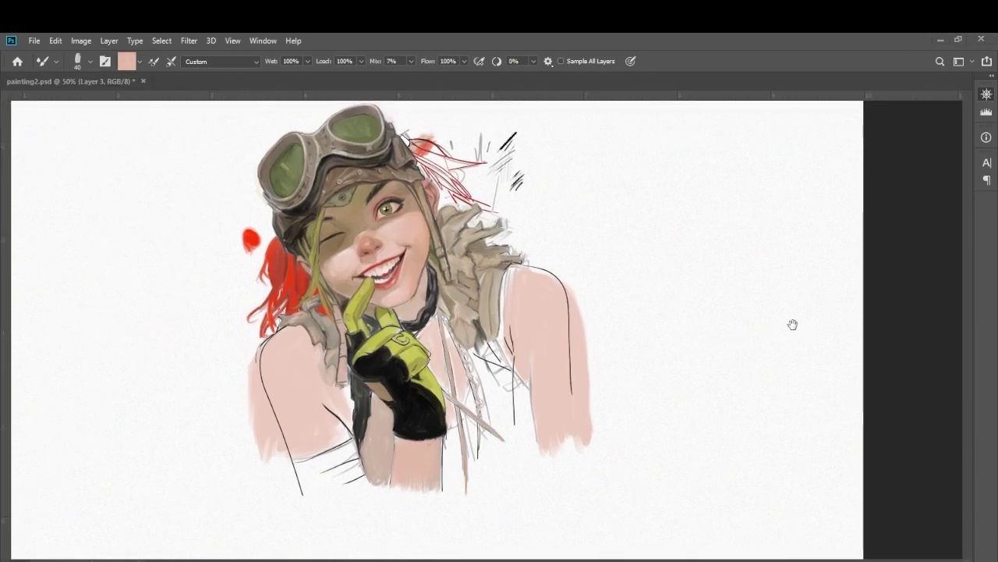
{"action": "mouse_move", "coordinate": [505, 309]}
{"action": "left_mouse_down"}
{"action": "mouse_move", "coordinate": [499, 353]}
{"action": "mouse_move", "coordinate": [521, 449]}
{"action": "left_mouse_up"}
{"action": "left_click_drag", "start_coordinate": [527, 378], "coordinate": [531, 448]}
{"action": "mouse_move", "coordinate": [546, 272]}
{"action": "left_mouse_down"}
{"action": "mouse_move", "coordinate": [544, 312]}
{"action": "mouse_move", "coordinate": [584, 451]}
{"action": "left_mouse_up"}
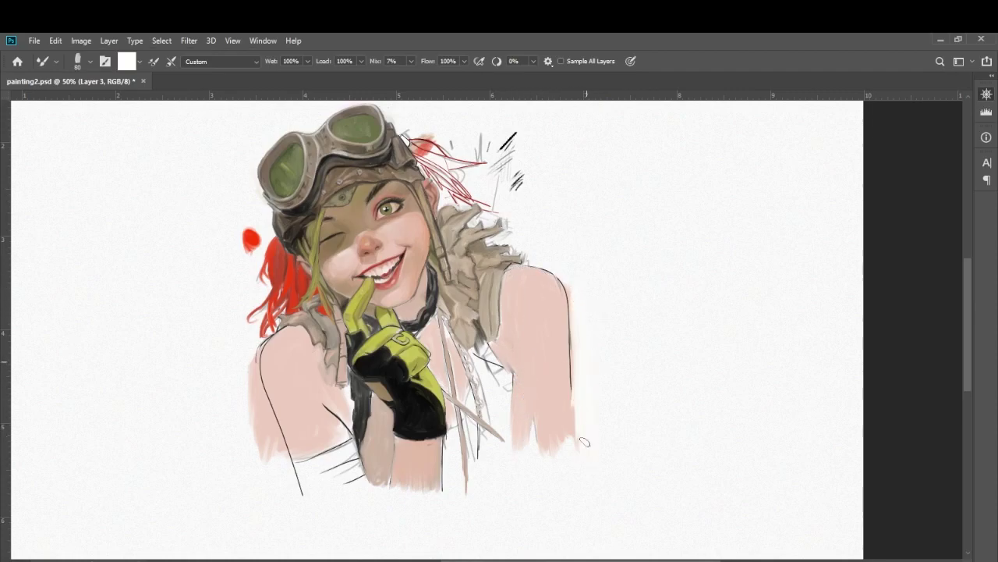
{"action": "scroll", "coordinate": [581, 374], "scroll_direction": "left", "scroll_amount": 2}
{"action": "left_click", "coordinate": [593, 367], "text": "alt"}
{"action": "mouse_move", "coordinate": [531, 332]}
{"action": "left_mouse_down"}
{"action": "mouse_move", "coordinate": [560, 417]}
{"action": "mouse_move", "coordinate": [563, 367]}
{"action": "mouse_move", "coordinate": [507, 468]}
{"action": "mouse_move", "coordinate": [559, 378]}
{"action": "mouse_move", "coordinate": [612, 464]}
{"action": "left_mouse_up"}
- Darken the lower right torso and add a light pink glow beside the left arm
{"action": "left_click", "coordinate": [540, 324], "text": "alt"}
{"action": "left_click", "coordinate": [593, 335], "text": "alt"}
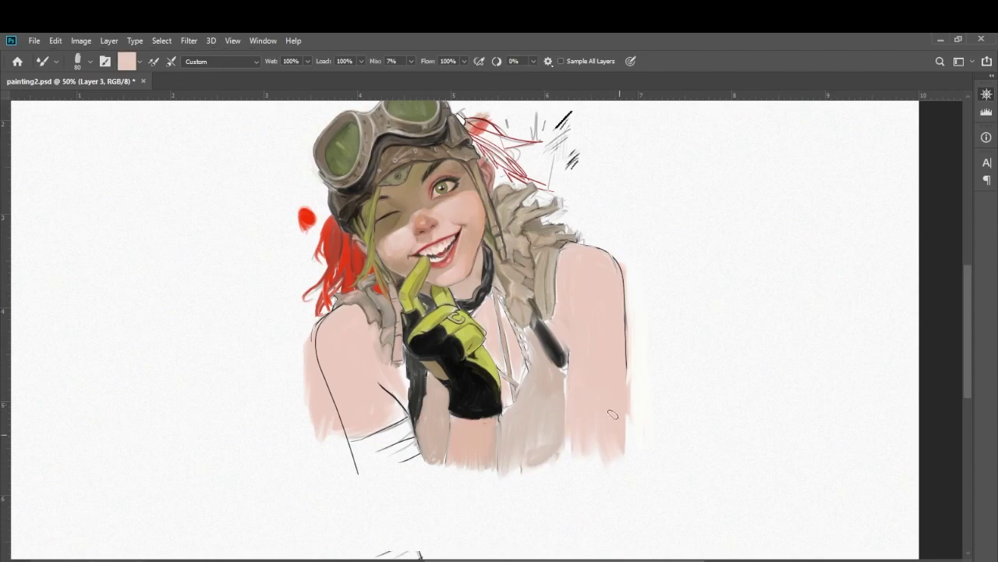
{"action": "left_click_drag", "start_coordinate": [546, 374], "coordinate": [589, 351]}
{"action": "left_click_drag", "start_coordinate": [360, 292], "coordinate": [363, 398]}
{"action": "left_click_drag", "start_coordinate": [366, 312], "coordinate": [382, 436]}
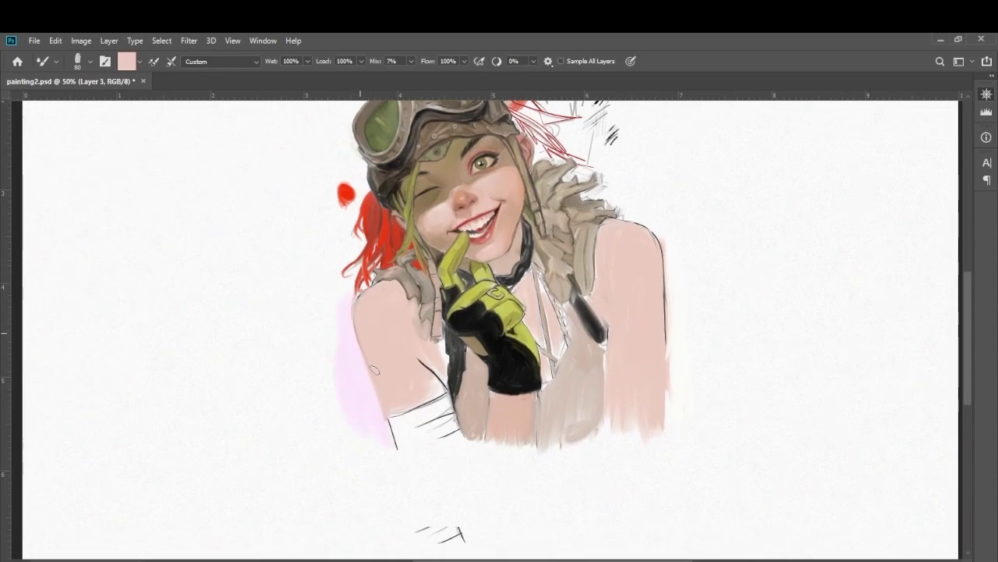
- Lighten the vest along the strap and soften the shoulder skin with light strokes
{"action": "left_click_drag", "start_coordinate": [556, 258], "coordinate": [525, 291]}
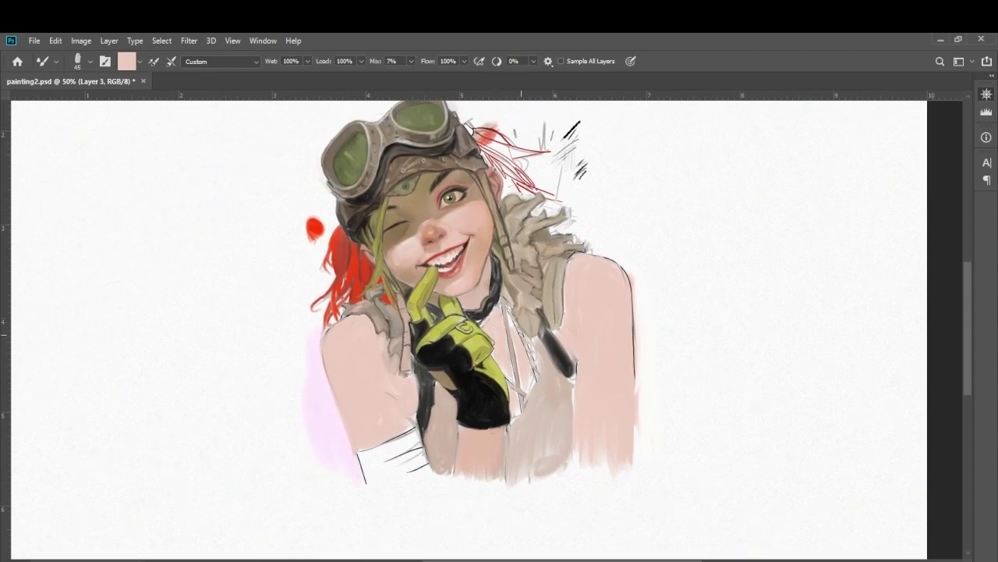
{"action": "left_click_drag", "start_coordinate": [521, 331], "coordinate": [528, 388]}
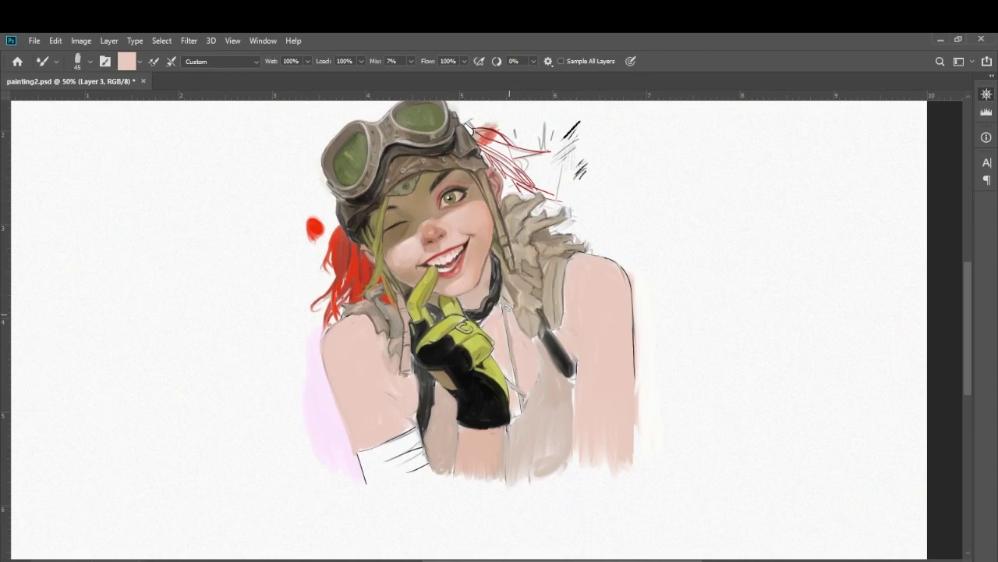
{"action": "mouse_move", "coordinate": [485, 323]}
{"action": "left_mouse_down"}
{"action": "mouse_move", "coordinate": [507, 372]}
{"action": "mouse_move", "coordinate": [511, 428]}
{"action": "left_mouse_up"}
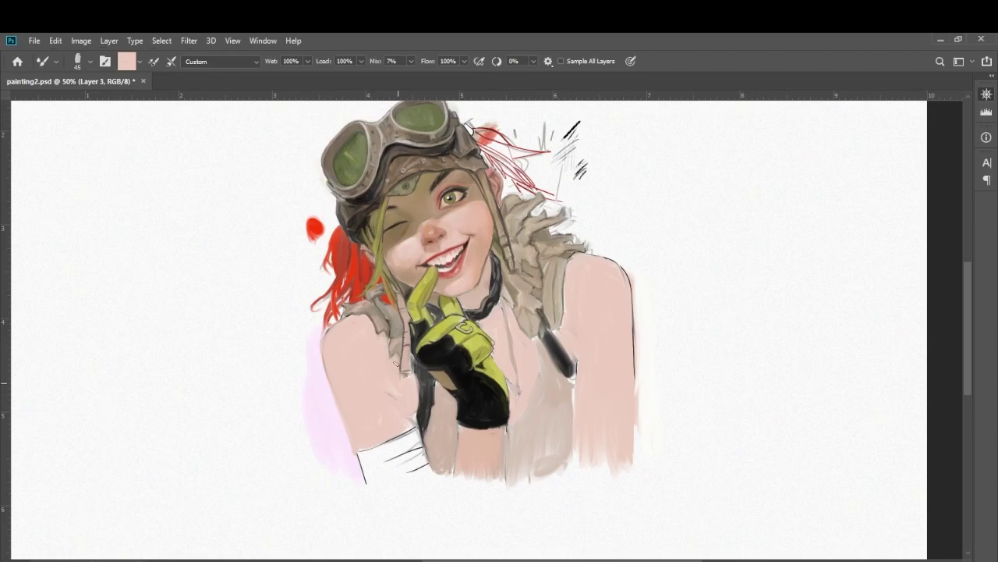
{"action": "left_click_drag", "start_coordinate": [384, 353], "coordinate": [386, 415]}
- Paint the armband brown
{"action": "left_click", "coordinate": [403, 160], "text": "alt"}
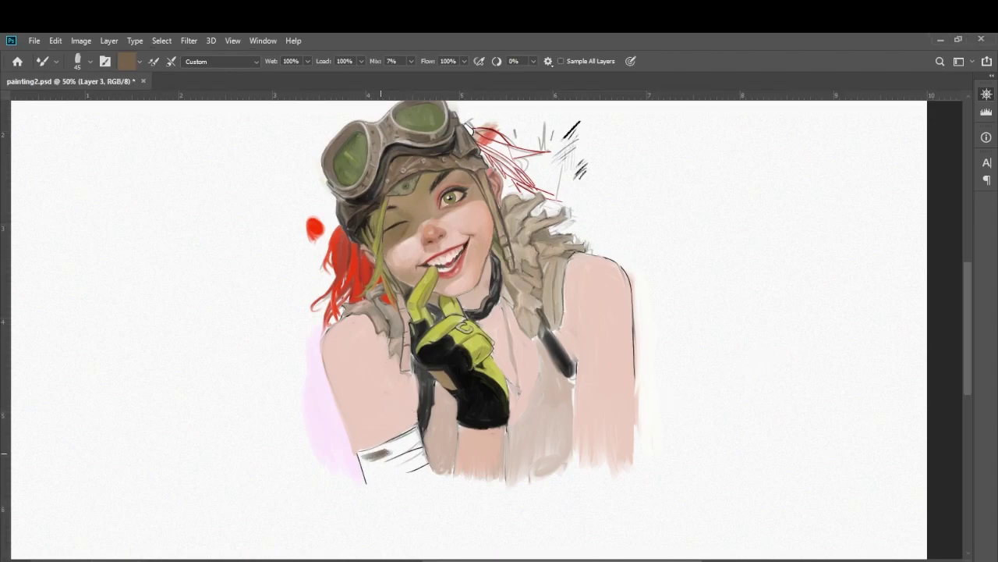
{"action": "left_click_drag", "start_coordinate": [359, 457], "coordinate": [410, 437]}
{"action": "left_click_drag", "start_coordinate": [356, 478], "coordinate": [417, 441]}
{"action": "mouse_move", "coordinate": [408, 468]}
{"action": "left_mouse_down"}
{"action": "mouse_move", "coordinate": [417, 428]}
{"action": "mouse_move", "coordinate": [421, 437]}
{"action": "left_mouse_up"}
{"action": "mouse_move", "coordinate": [366, 457]}
{"action": "left_mouse_down"}
{"action": "mouse_move", "coordinate": [421, 472]}
{"action": "mouse_move", "coordinate": [418, 449]}
{"action": "left_mouse_up"}
{"action": "mouse_move", "coordinate": [464, 348]}
{"action": "left_mouse_down"}
{"action": "mouse_move", "coordinate": [504, 350]}
{"action": "mouse_move", "coordinate": [480, 354]}
{"action": "left_mouse_up"}
- Repaint the left shoulder and upper arm in lighter peach and pink tones
{"action": "left_click", "coordinate": [438, 212], "text": "alt"}
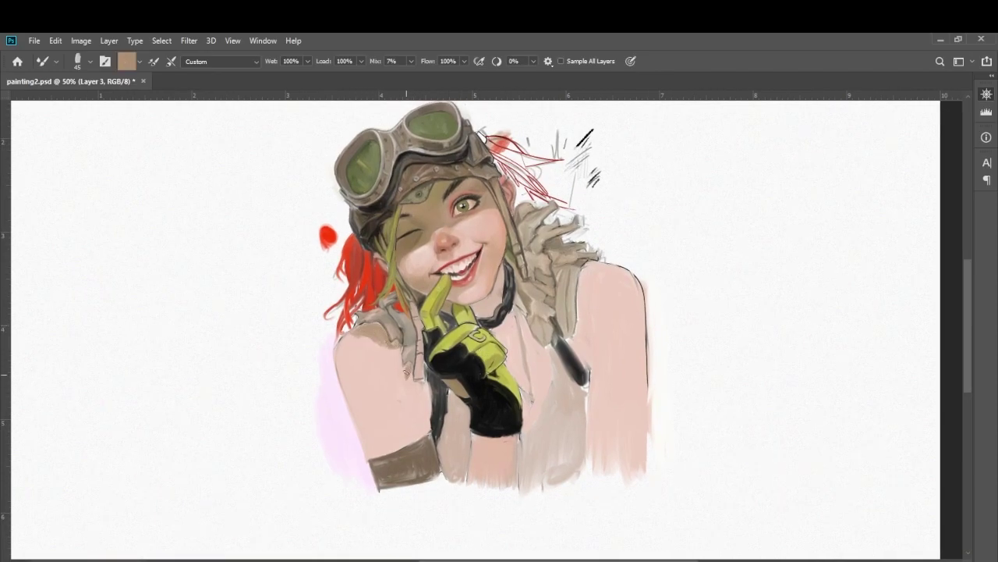
{"action": "left_click", "coordinate": [350, 337], "text": "alt"}
{"action": "left_click", "coordinate": [507, 222], "text": "alt"}
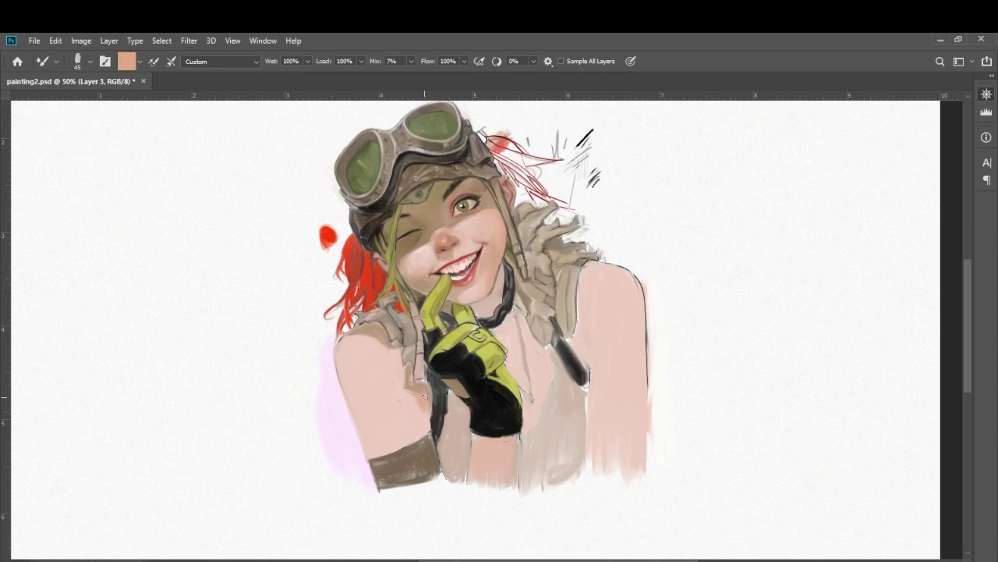
{"action": "left_click_drag", "start_coordinate": [345, 343], "coordinate": [351, 426]}
{"action": "mouse_move", "coordinate": [343, 374]}
{"action": "left_mouse_down"}
{"action": "mouse_move", "coordinate": [370, 453]}
{"action": "mouse_move", "coordinate": [361, 372]}
{"action": "mouse_move", "coordinate": [366, 405]}
{"action": "left_mouse_up"}
{"action": "left_click", "coordinate": [357, 367], "text": "alt"}
{"action": "mouse_move", "coordinate": [363, 355]}
{"action": "left_mouse_down"}
{"action": "mouse_move", "coordinate": [397, 418]}
{"action": "mouse_move", "coordinate": [358, 387]}
{"action": "mouse_move", "coordinate": [365, 419]}
{"action": "left_mouse_up"}
- Smooth the left upper arm with sampled orange-peach, pink and peach tones
{"action": "left_click", "coordinate": [361, 346], "text": "alt"}
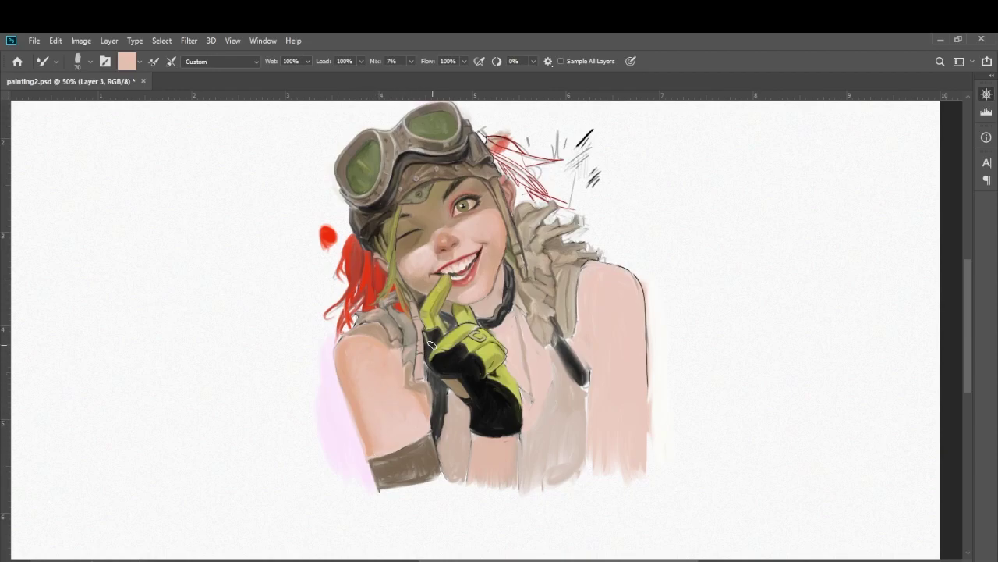
{"action": "left_click", "coordinate": [355, 365], "text": "alt"}
{"action": "left_click_drag", "start_coordinate": [366, 379], "coordinate": [401, 444]}
{"action": "left_click_drag", "start_coordinate": [406, 382], "coordinate": [367, 425]}
{"action": "left_click", "coordinate": [368, 346], "text": "alt"}
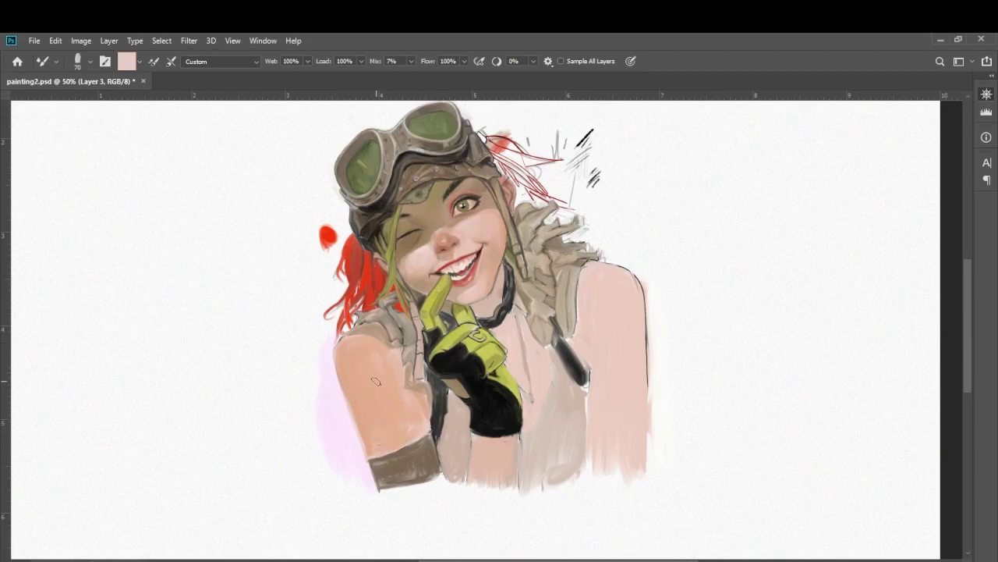
{"action": "left_click", "coordinate": [375, 382], "text": "alt"}
{"action": "left_click_drag", "start_coordinate": [375, 373], "coordinate": [394, 419]}
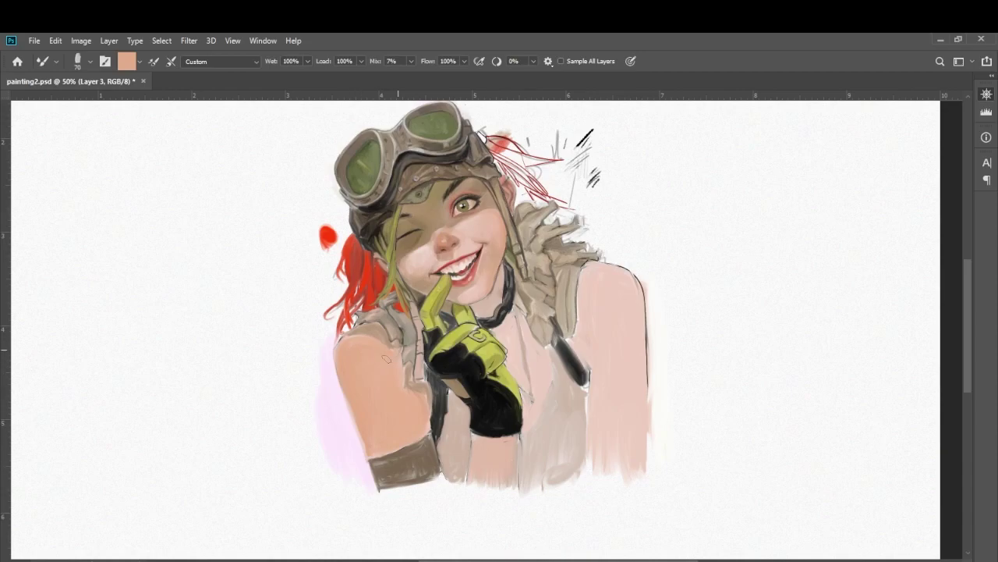
{"action": "left_click_drag", "start_coordinate": [386, 358], "coordinate": [380, 378]}
- Cover the right shoulder with peach skin using a larger brush
{"action": "mouse_move", "coordinate": [597, 290]}
{"action": "left_mouse_down"}
{"action": "mouse_move", "coordinate": [575, 386]}
{"action": "mouse_move", "coordinate": [606, 351]}
{"action": "mouse_move", "coordinate": [581, 405]}
{"action": "left_mouse_up"}
{"action": "left_click_drag", "start_coordinate": [711, 311], "coordinate": [648, 310]}
{"action": "left_click_drag", "start_coordinate": [577, 284], "coordinate": [554, 343]}
{"action": "left_click_drag", "start_coordinate": [581, 312], "coordinate": [542, 448]}
{"action": "key", "text": "bracketright"}
{"action": "key", "text": "bracketright"}
{"action": "key", "text": "bracketright"}
{"action": "mouse_move", "coordinate": [550, 402]}
{"action": "left_mouse_down"}
{"action": "mouse_move", "coordinate": [521, 492]}
{"action": "mouse_move", "coordinate": [568, 491]}
{"action": "left_mouse_up"}
{"action": "left_click_drag", "start_coordinate": [565, 295], "coordinate": [576, 433]}
- Shade the right shoulder's edge in muted brown, then smooth it with peach and pink
{"action": "left_click", "coordinate": [518, 298], "text": "alt"}
{"action": "left_click_drag", "start_coordinate": [518, 296], "coordinate": [528, 299]}
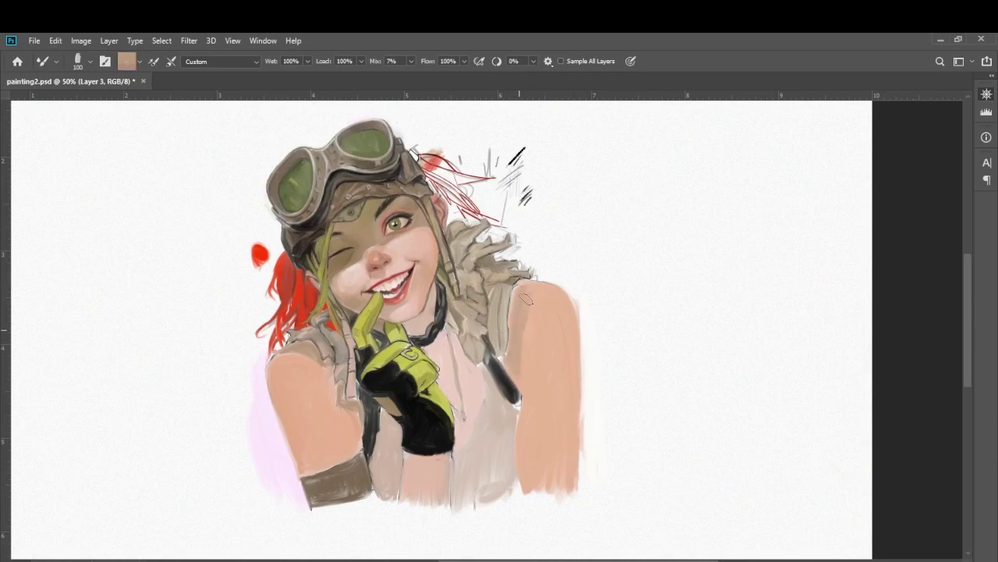
{"action": "mouse_move", "coordinate": [534, 405]}
{"action": "left_mouse_down"}
{"action": "mouse_move", "coordinate": [546, 315]}
{"action": "mouse_move", "coordinate": [542, 464]}
{"action": "left_mouse_up"}
{"action": "left_click", "coordinate": [532, 334], "text": "alt"}
{"action": "left_click_drag", "start_coordinate": [567, 358], "coordinate": [569, 499]}
{"action": "left_click", "coordinate": [585, 333], "text": "alt"}
{"action": "left_click_drag", "start_coordinate": [585, 333], "coordinate": [594, 492]}
- Add more peach to the right shoulder and darken the vest beside it in muted brown
{"action": "scroll", "coordinate": [558, 272], "scroll_direction": "down", "scroll_amount": 1}
{"action": "left_click", "coordinate": [558, 272], "text": "alt"}
{"action": "left_click_drag", "start_coordinate": [568, 390], "coordinate": [570, 483]}
{"action": "scroll", "coordinate": [540, 257], "scroll_direction": "left", "scroll_amount": 1}
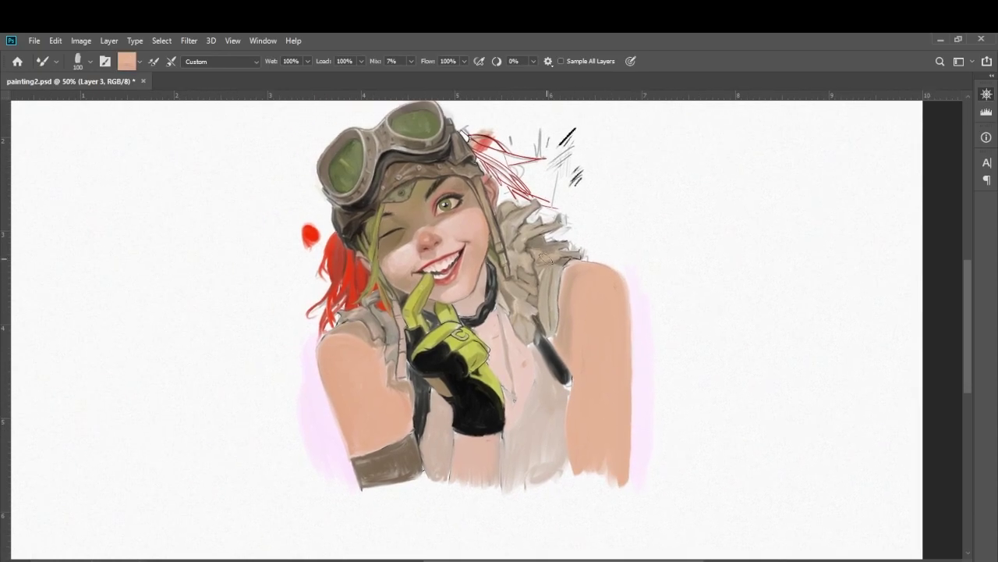
{"action": "left_click", "coordinate": [526, 421], "text": "alt"}
{"action": "mouse_move", "coordinate": [523, 410]}
{"action": "left_mouse_down"}
{"action": "mouse_move", "coordinate": [513, 441]}
{"action": "mouse_move", "coordinate": [534, 343]}
{"action": "mouse_move", "coordinate": [565, 396]}
{"action": "mouse_move", "coordinate": [521, 449]}
{"action": "mouse_move", "coordinate": [509, 485]}
{"action": "left_mouse_up"}
- Darken both sides of the vest and lighten the lower vest with beige
{"action": "left_click_drag", "start_coordinate": [429, 413], "coordinate": [427, 461]}
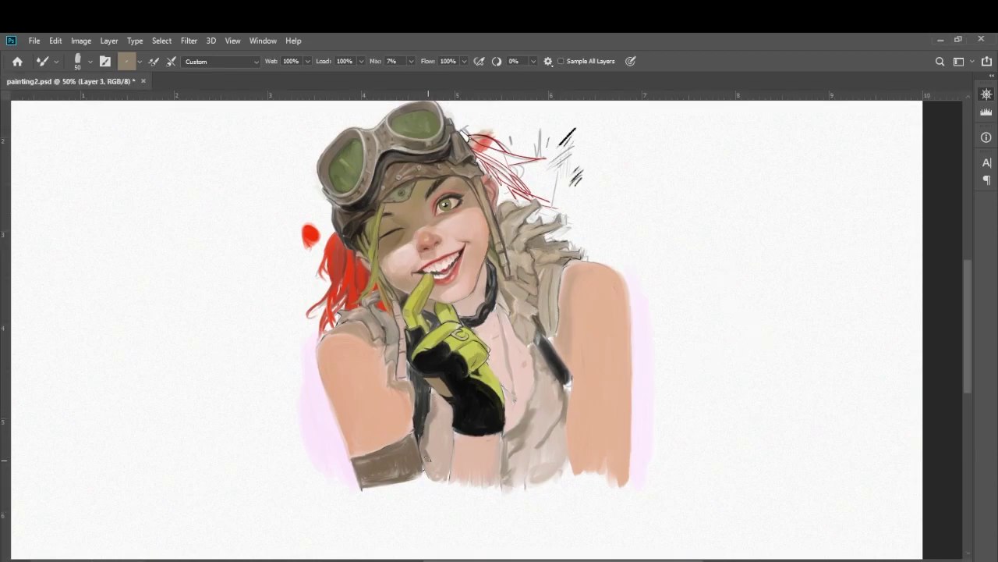
{"action": "mouse_move", "coordinate": [434, 394]}
{"action": "left_mouse_down"}
{"action": "mouse_move", "coordinate": [437, 460]}
{"action": "mouse_move", "coordinate": [449, 445]}
{"action": "mouse_move", "coordinate": [428, 480]}
{"action": "left_mouse_up"}
{"action": "scroll", "coordinate": [468, 351], "scroll_direction": "right", "scroll_amount": 1}
{"action": "left_click_drag", "start_coordinate": [523, 361], "coordinate": [505, 438]}
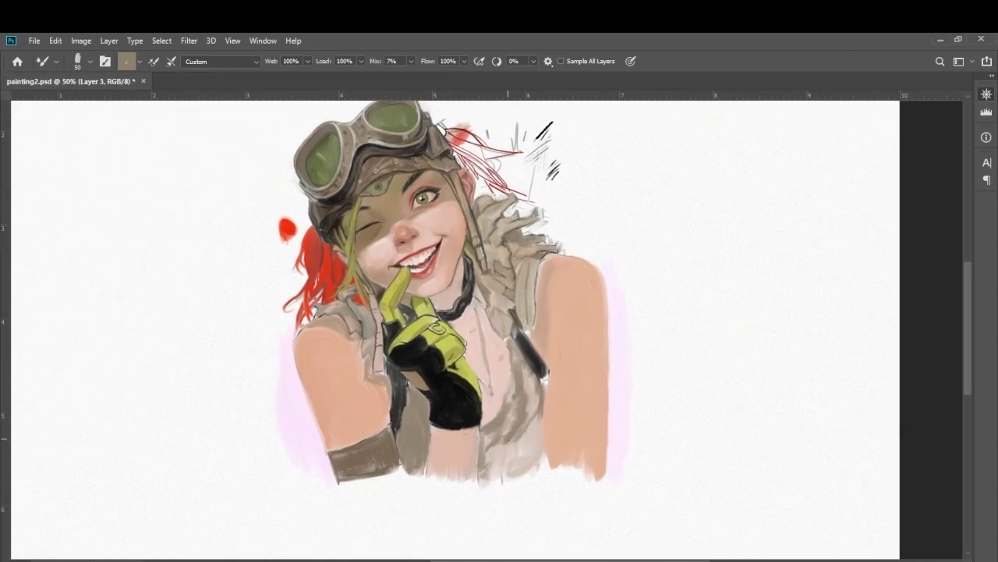
{"action": "left_click", "coordinate": [536, 401], "text": "alt"}
{"action": "left_click_drag", "start_coordinate": [522, 398], "coordinate": [499, 468]}
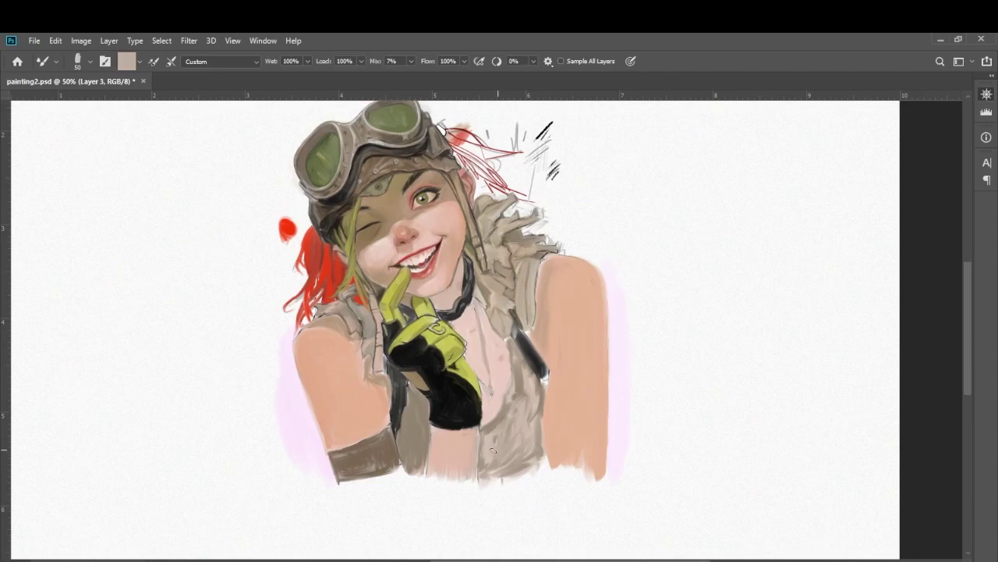
- Shade a faint peach line along the chest and sample a khaki tan
{"action": "left_click_drag", "start_coordinate": [538, 406], "coordinate": [549, 439]}
{"action": "left_click", "coordinate": [573, 319], "text": "alt"}
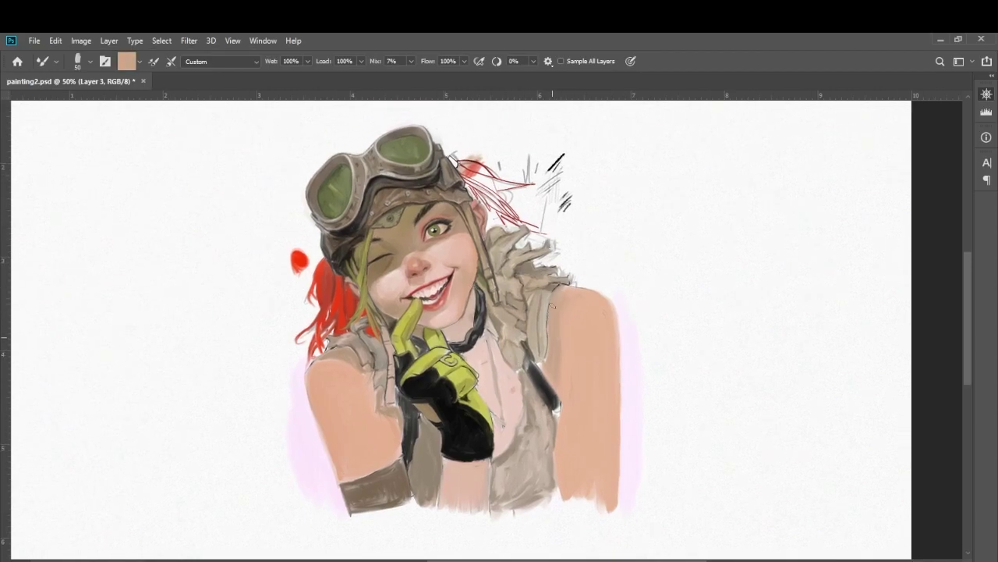
{"action": "left_click", "coordinate": [574, 307], "text": "alt"}
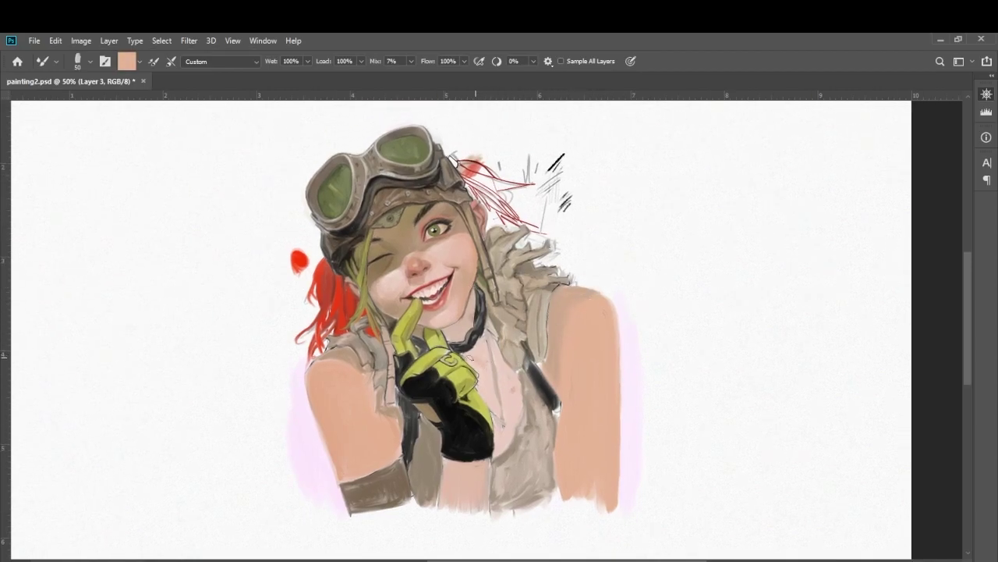
{"action": "left_click_drag", "start_coordinate": [493, 335], "coordinate": [504, 433]}
{"action": "left_click", "coordinate": [405, 216], "text": "alt"}
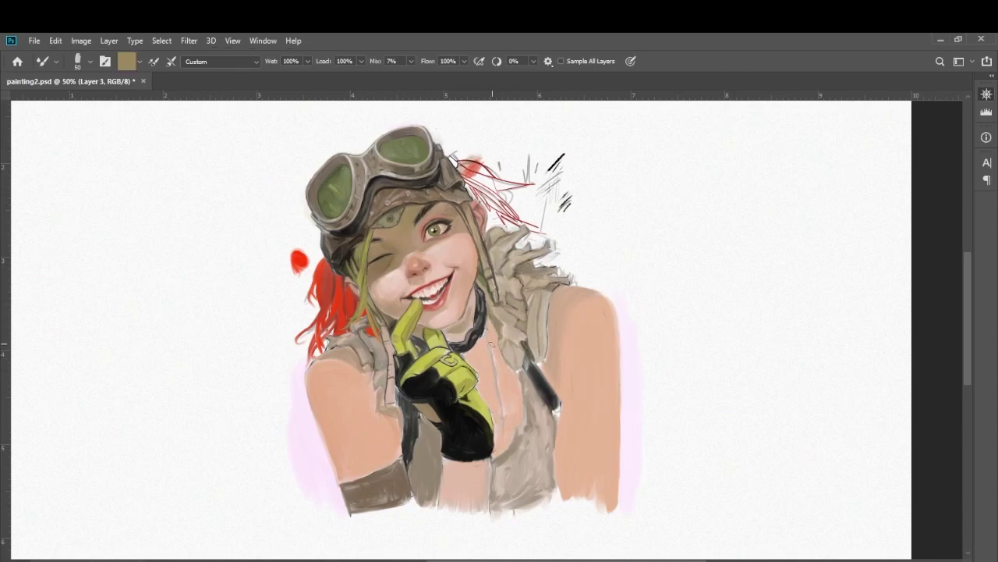
{"action": "left_click_drag", "start_coordinate": [497, 317], "coordinate": [534, 325]}
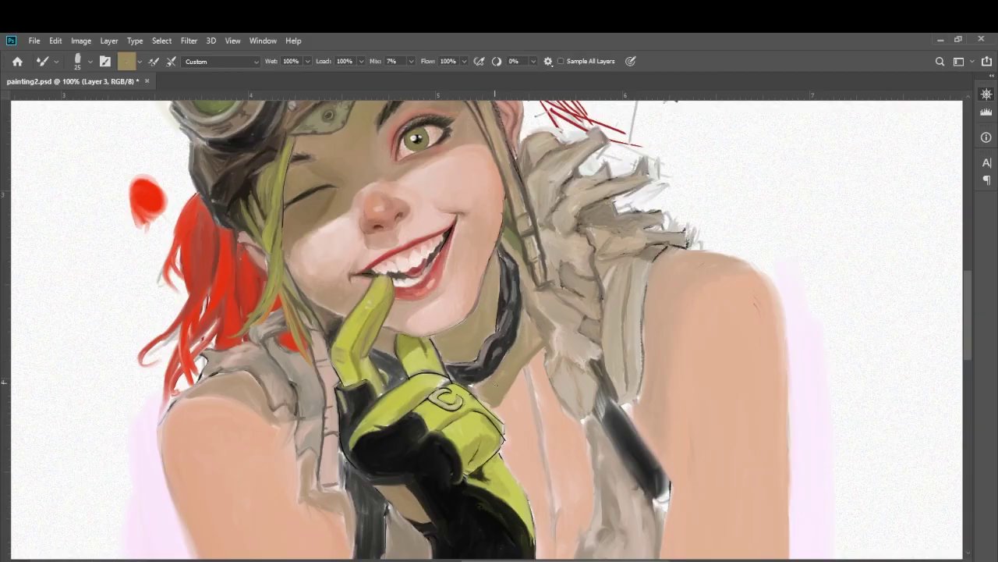
- Paint pinkish-red curves on the chest
{"action": "left_click", "coordinate": [509, 400], "text": "alt"}
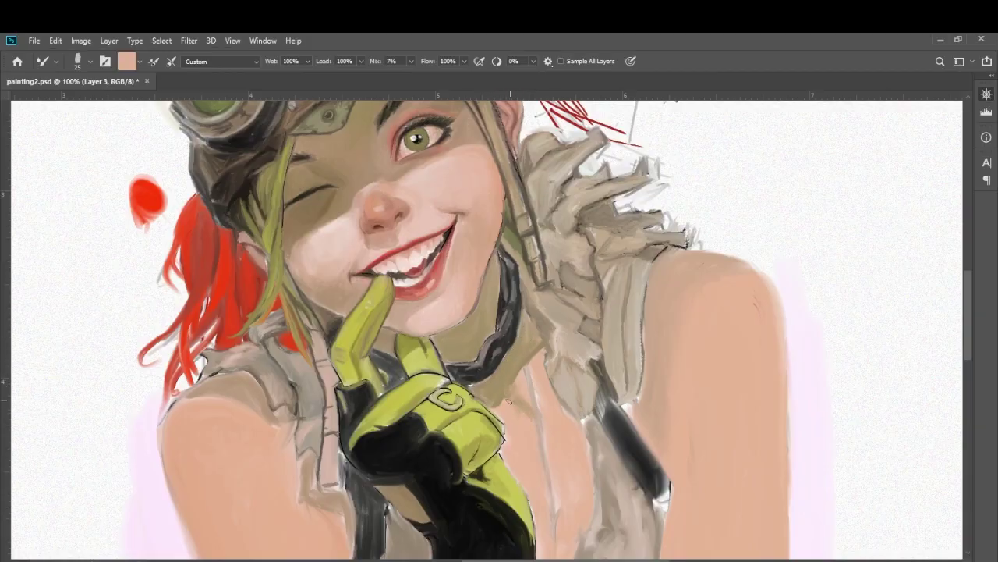
{"action": "left_click", "coordinate": [438, 348], "text": "alt"}
{"action": "left_click_drag", "start_coordinate": [457, 357], "coordinate": [431, 298]}
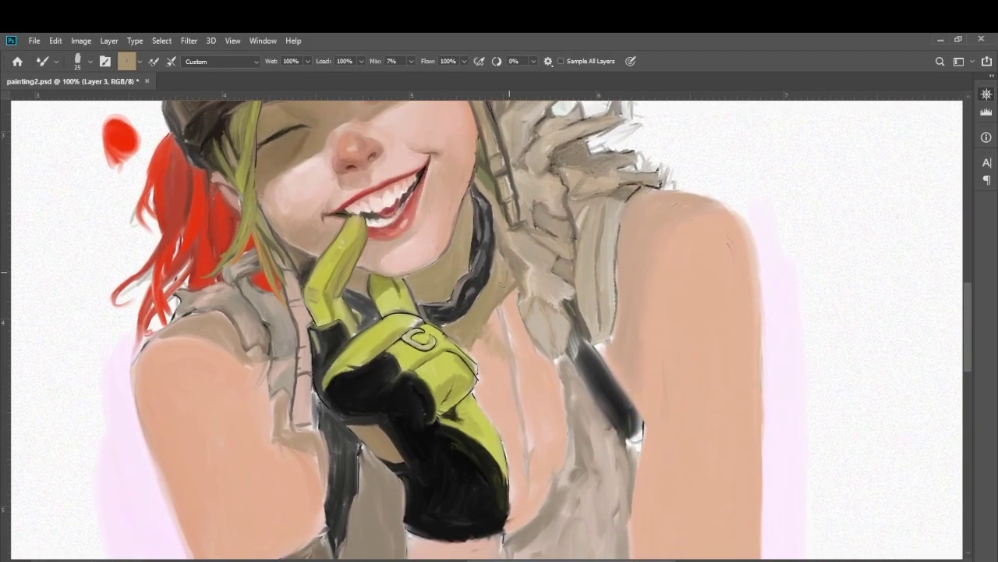
{"action": "left_click", "coordinate": [487, 340], "text": "alt"}
{"action": "left_click", "coordinate": [367, 223], "text": "alt"}
{"action": "left_click_drag", "start_coordinate": [367, 234], "coordinate": [355, 126]}
{"action": "mouse_move", "coordinate": [505, 362]}
{"action": "left_mouse_down"}
{"action": "mouse_move", "coordinate": [550, 350]}
{"action": "mouse_move", "coordinate": [546, 312]}
{"action": "mouse_move", "coordinate": [524, 390]}
{"action": "mouse_move", "coordinate": [493, 351]}
{"action": "mouse_move", "coordinate": [528, 383]}
{"action": "left_mouse_up"}
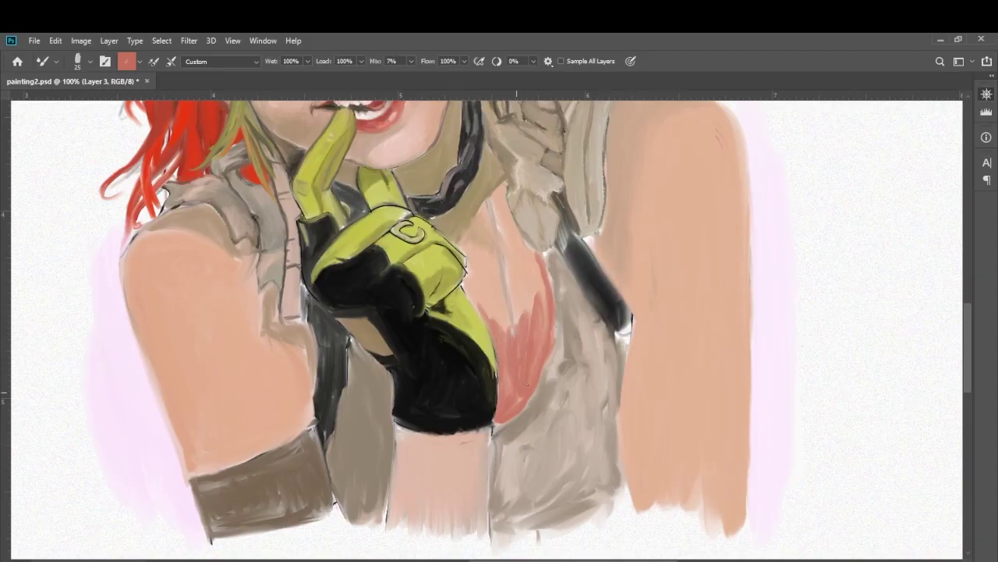
- Lighten the chest with pink strokes and add deeper pink accents
{"action": "left_click", "coordinate": [509, 382], "text": "alt"}
{"action": "left_click_drag", "start_coordinate": [528, 289], "coordinate": [521, 335]}
{"action": "left_click_drag", "start_coordinate": [546, 261], "coordinate": [515, 351]}
{"action": "key", "text": "ctrl+minus"}
{"action": "mouse_move", "coordinate": [476, 304]}
{"action": "left_mouse_down"}
{"action": "mouse_move", "coordinate": [523, 347]}
{"action": "mouse_move", "coordinate": [508, 351]}
{"action": "mouse_move", "coordinate": [527, 355]}
{"action": "left_mouse_up"}
{"action": "left_click", "coordinate": [515, 343], "text": "alt"}
{"action": "mouse_move", "coordinate": [498, 289]}
{"action": "left_mouse_down"}
{"action": "mouse_move", "coordinate": [484, 324]}
{"action": "mouse_move", "coordinate": [519, 293]}
{"action": "mouse_move", "coordinate": [496, 285]}
{"action": "mouse_move", "coordinate": [519, 308]}
{"action": "left_mouse_up"}
- Add small peach and deeper pink strokes to the chest with a larger brush
{"action": "left_click", "coordinate": [503, 288], "text": "alt"}
{"action": "key", "text": "bracketright"}
{"action": "key", "text": "bracketright"}
{"action": "key", "text": "bracketright"}
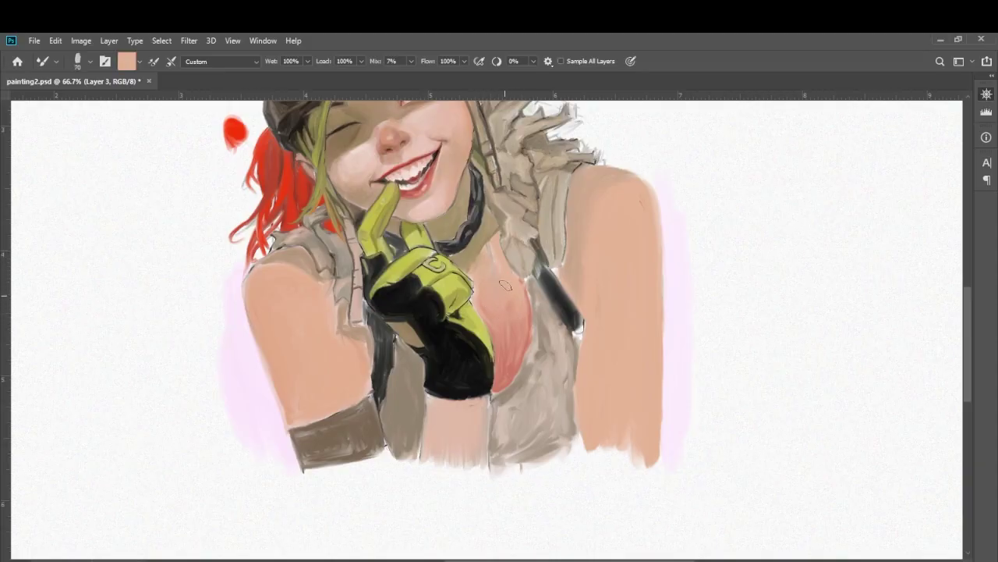
{"action": "left_click_drag", "start_coordinate": [522, 344], "coordinate": [524, 312]}
{"action": "left_click", "coordinate": [510, 321], "text": "alt"}
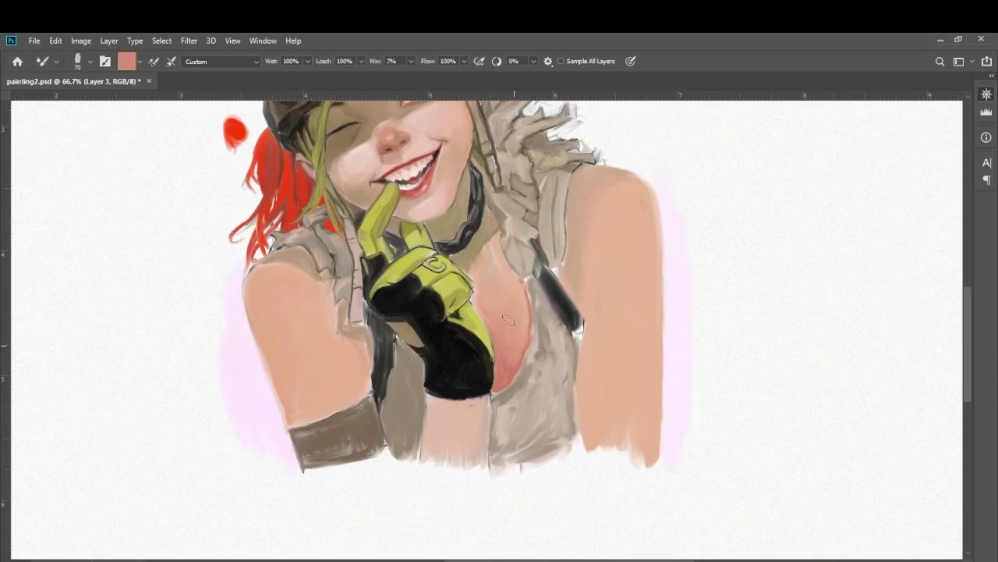
{"action": "left_click_drag", "start_coordinate": [468, 336], "coordinate": [527, 289]}
- Paint small skin strokes on the left arm and sample lighter peach and deeper pink tones
{"action": "left_click_drag", "start_coordinate": [421, 296], "coordinate": [425, 347]}
{"action": "left_click_drag", "start_coordinate": [386, 289], "coordinate": [413, 355]}
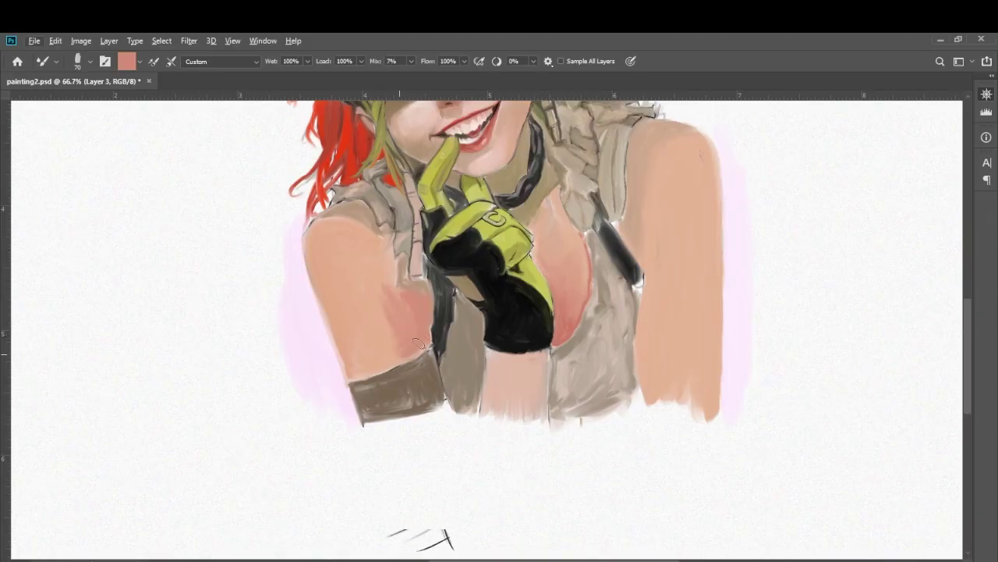
{"action": "mouse_move", "coordinate": [415, 312]}
{"action": "left_mouse_down"}
{"action": "mouse_move", "coordinate": [457, 379]}
{"action": "mouse_move", "coordinate": [424, 431]}
{"action": "left_mouse_up"}
{"action": "left_click", "coordinate": [422, 311], "text": "alt"}
{"action": "left_click_drag", "start_coordinate": [396, 229], "coordinate": [253, 231]}
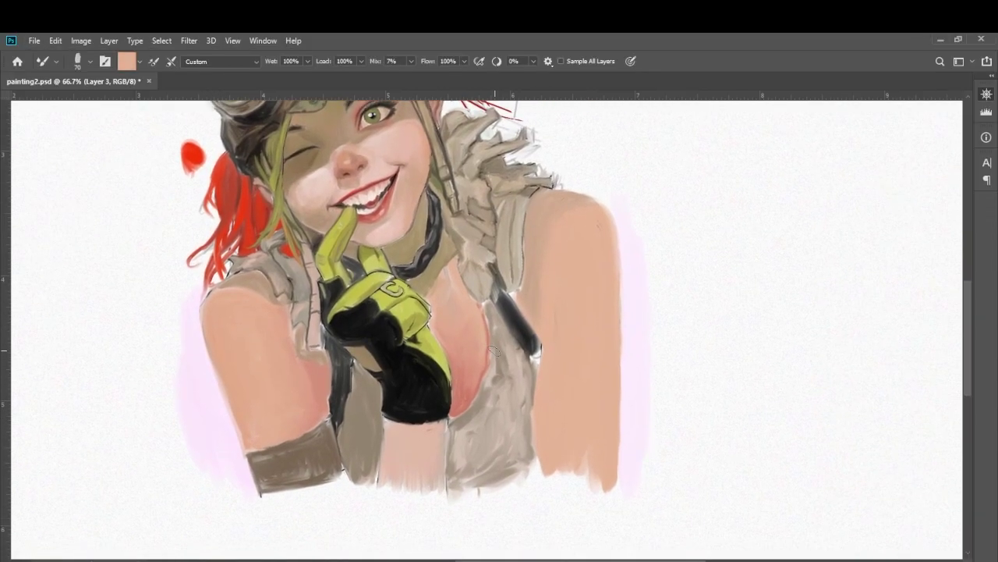
{"action": "left_click", "coordinate": [482, 349], "text": "alt"}
{"action": "left_click", "coordinate": [470, 379], "text": "alt"}
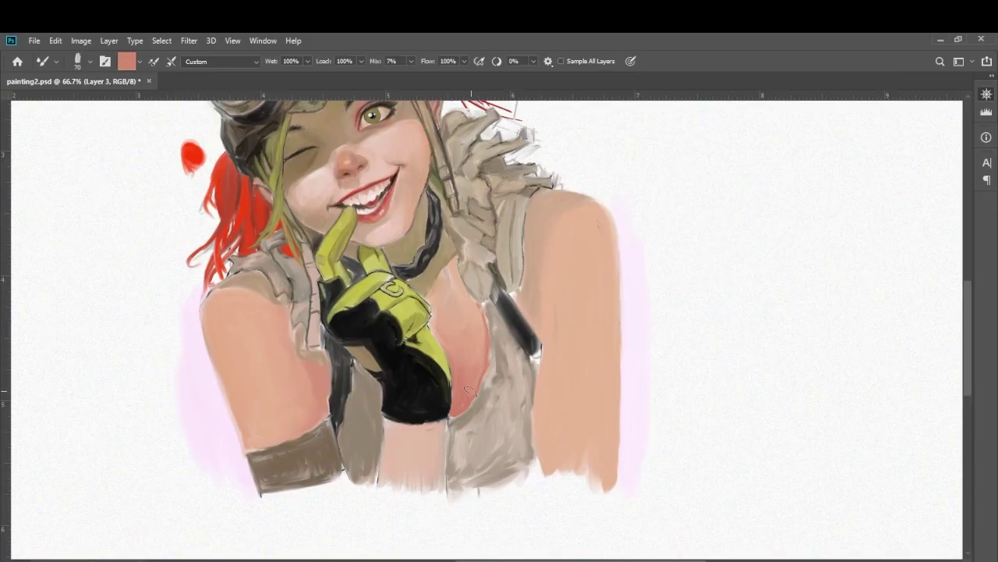
{"action": "left_click", "coordinate": [469, 335], "text": "alt"}
- Shade the right arm in deeper pink with broad strokes from its inner edge
{"action": "key", "text": "ctrl+minus"}
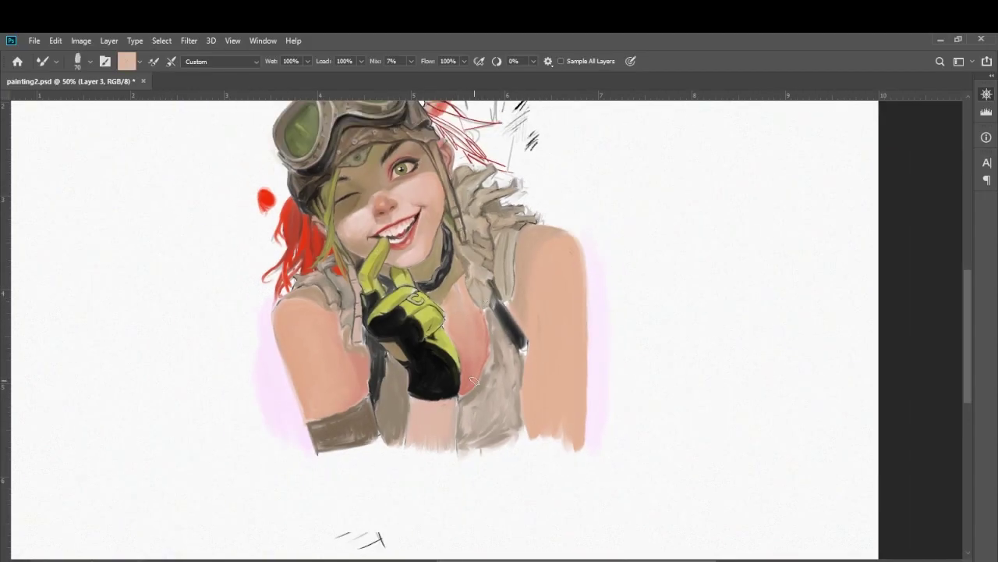
{"action": "left_click_drag", "start_coordinate": [532, 390], "coordinate": [495, 390]}
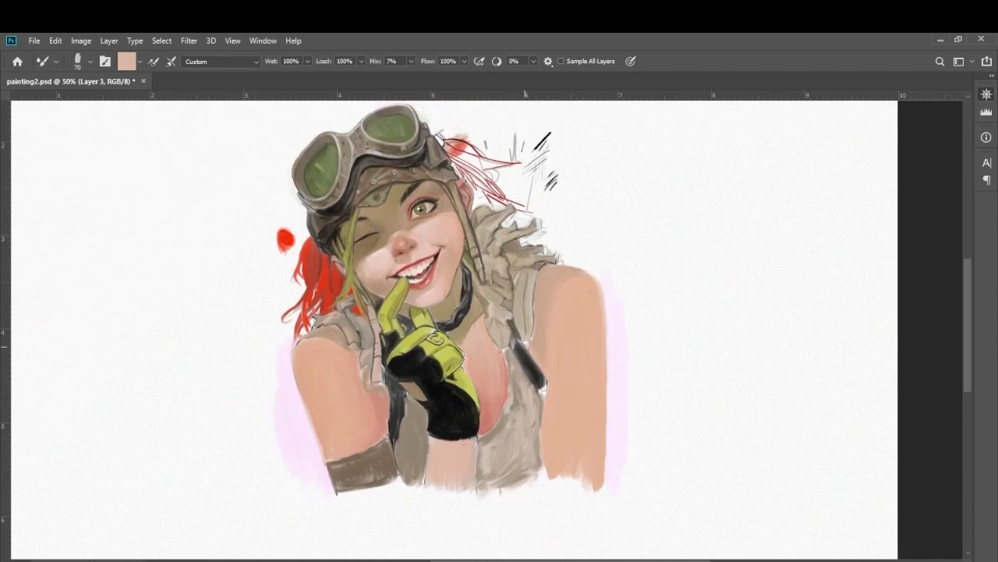
{"action": "left_click", "coordinate": [387, 402], "text": "alt"}
{"action": "mouse_move", "coordinate": [540, 285]}
{"action": "left_mouse_down"}
{"action": "mouse_move", "coordinate": [548, 476]}
{"action": "mouse_move", "coordinate": [570, 336]}
{"action": "left_mouse_up"}
{"action": "key", "text": "bracketright"}
{"action": "key", "text": "bracketright"}
{"action": "key", "text": "bracketright"}
{"action": "left_click_drag", "start_coordinate": [578, 281], "coordinate": [569, 421]}
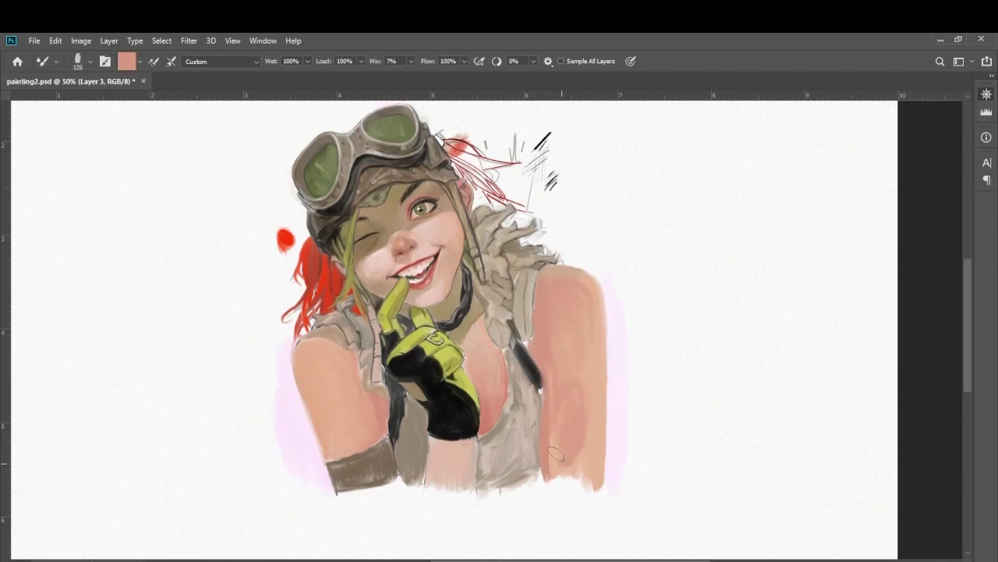
{"action": "mouse_move", "coordinate": [556, 376]}
{"action": "left_mouse_down"}
{"action": "mouse_move", "coordinate": [578, 468]}
{"action": "mouse_move", "coordinate": [591, 304]}
{"action": "mouse_move", "coordinate": [599, 491]}
{"action": "left_mouse_up"}
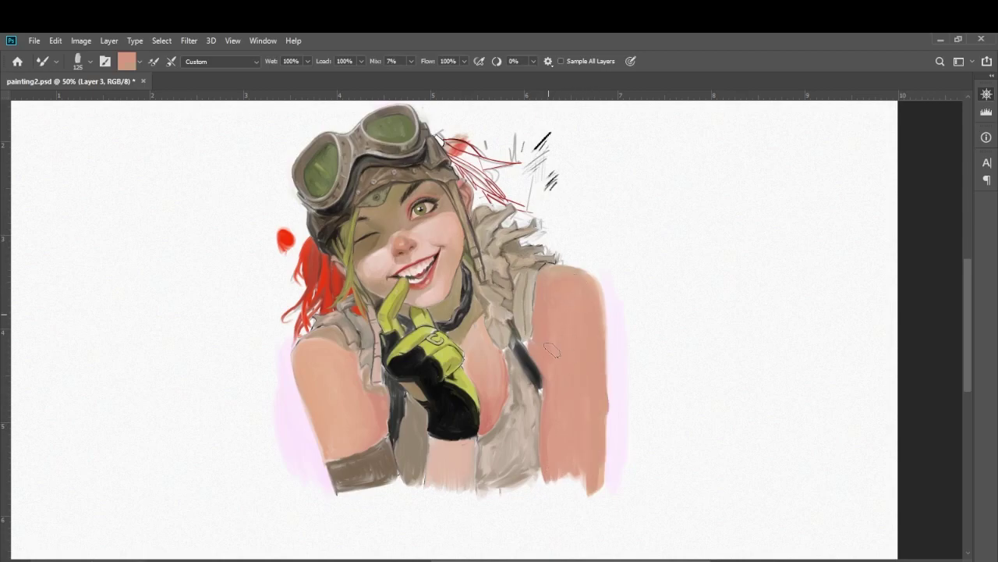
- Lighten the upper part of the right arm with paler pinks
{"action": "left_click", "coordinate": [404, 407], "text": "alt"}
{"action": "left_click_drag", "start_coordinate": [585, 344], "coordinate": [569, 279]}
{"action": "left_click", "coordinate": [437, 223], "text": "alt"}
{"action": "mouse_move", "coordinate": [570, 343]}
{"action": "left_mouse_down"}
{"action": "mouse_move", "coordinate": [592, 301]}
{"action": "mouse_move", "coordinate": [569, 374]}
{"action": "left_mouse_up"}
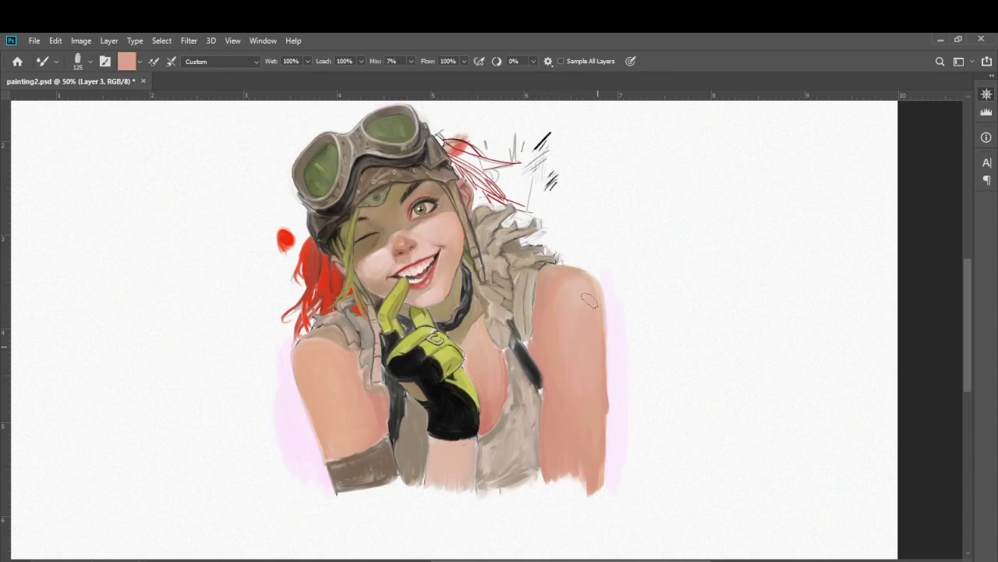
{"action": "left_click", "coordinate": [616, 436], "text": "alt"}
- Blend lighter skin pink onto the left shoulder at brush size 70
{"action": "left_click_drag", "start_coordinate": [616, 435], "coordinate": [665, 426]}
{"action": "left_click", "coordinate": [379, 347], "text": "alt"}
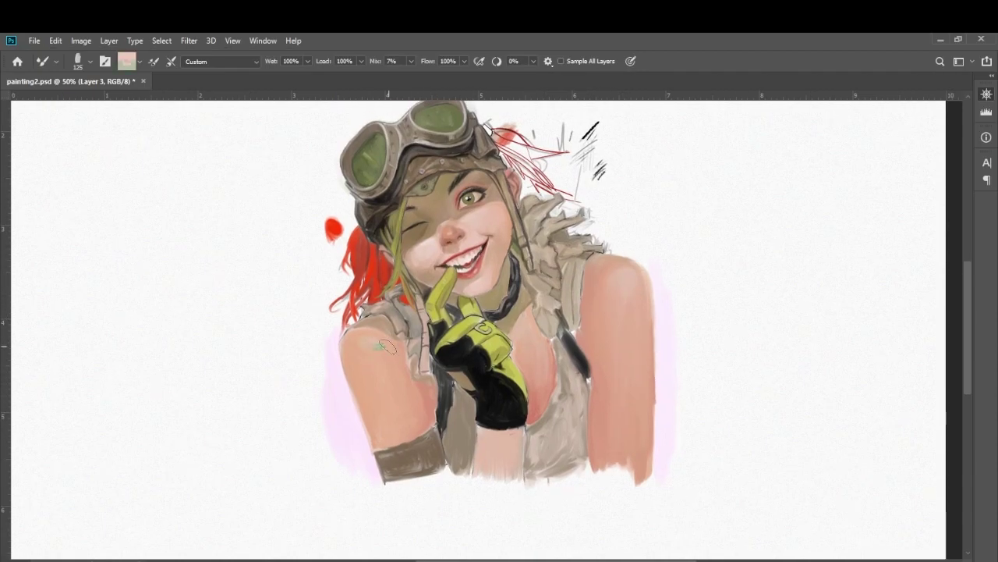
{"action": "key", "text": "bracketleft"}
{"action": "key", "text": "bracketleft"}
{"action": "key", "text": "bracketleft"}
{"action": "left_click", "coordinate": [367, 351], "text": "alt"}
{"action": "left_click_drag", "start_coordinate": [381, 347], "coordinate": [402, 373]}
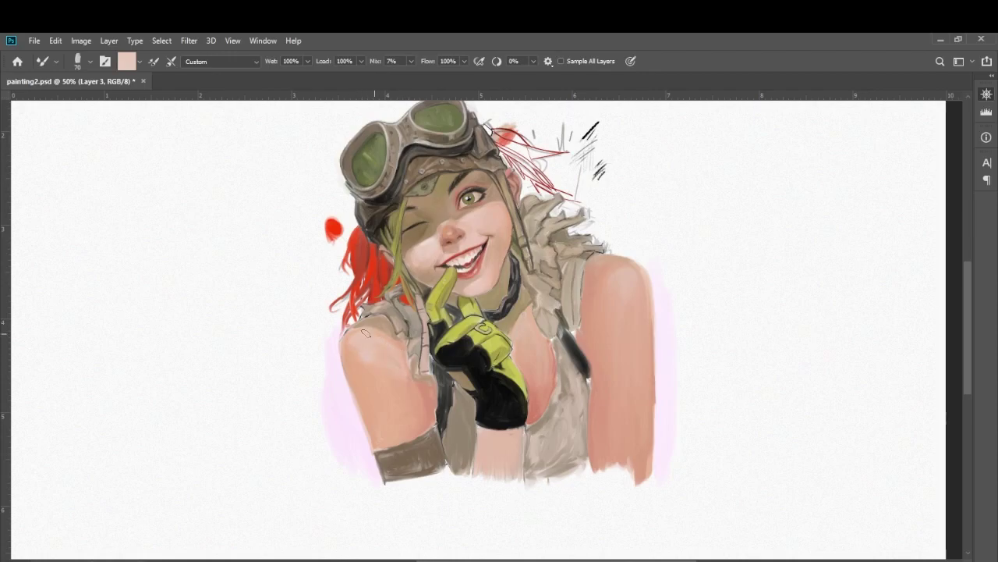
{"action": "left_click", "coordinate": [372, 352], "text": "alt"}
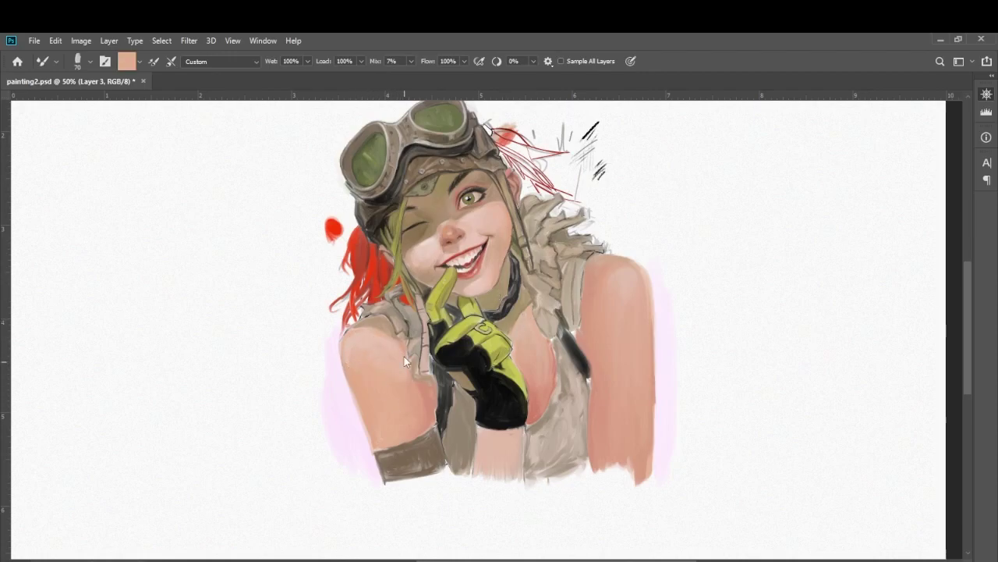
- Paint bright red hair strands sweeping out to the right of the goggles
{"action": "left_click_drag", "start_coordinate": [483, 276], "coordinate": [456, 279]}
{"action": "left_click", "coordinate": [590, 288], "text": "alt"}
{"action": "left_click", "coordinate": [600, 267], "text": "alt"}
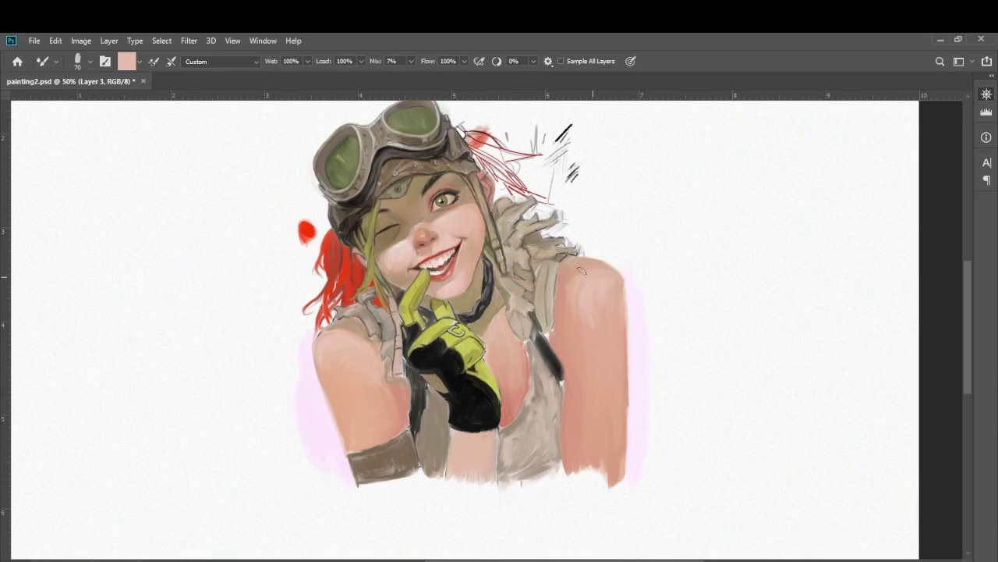
{"action": "left_click", "coordinate": [584, 315], "text": "alt"}
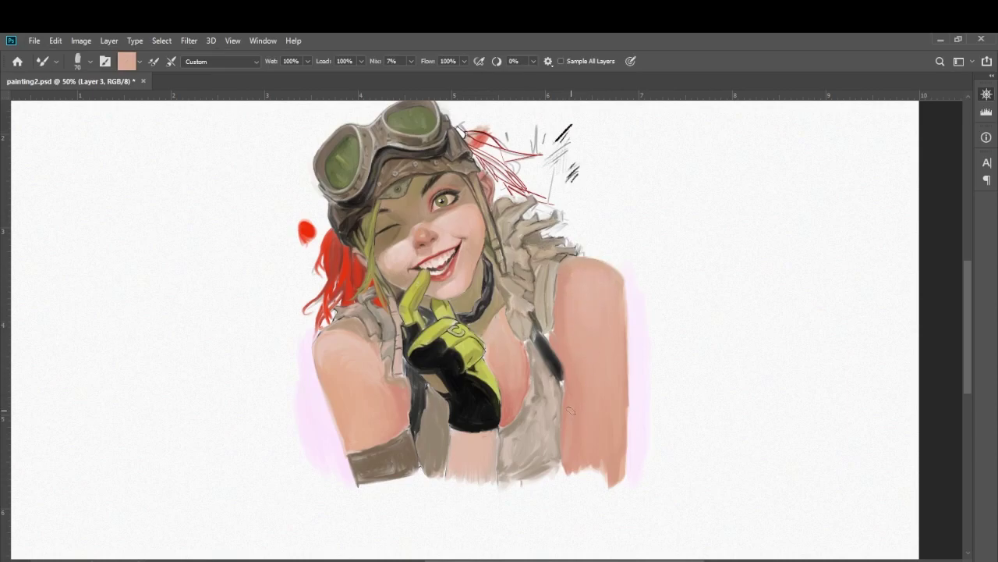
{"action": "mouse_move", "coordinate": [624, 336]}
{"action": "left_mouse_down"}
{"action": "mouse_move", "coordinate": [531, 335]}
{"action": "mouse_move", "coordinate": [615, 335]}
{"action": "left_mouse_up"}
{"action": "left_click", "coordinate": [510, 251], "text": "alt"}
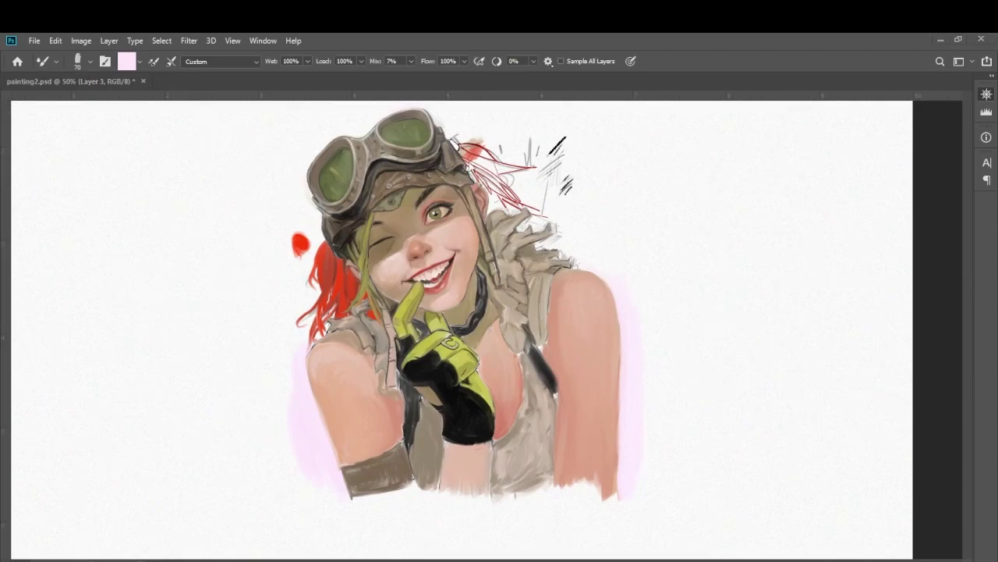
{"action": "left_click", "coordinate": [471, 148], "text": "alt"}
{"action": "mouse_move", "coordinate": [463, 149]}
{"action": "left_mouse_down"}
{"action": "mouse_move", "coordinate": [529, 165]}
{"action": "mouse_move", "coordinate": [538, 177]}
{"action": "mouse_move", "coordinate": [530, 203]}
{"action": "mouse_move", "coordinate": [568, 222]}
{"action": "left_mouse_up"}
{"action": "key", "text": "bracketleft"}
{"action": "key", "text": "bracketleft"}
{"action": "key", "text": "bracketleft"}
- Extend the red hair right of the face with darker red strands
{"action": "mouse_move", "coordinate": [501, 176]}
{"action": "left_mouse_down"}
{"action": "mouse_move", "coordinate": [546, 225]}
{"action": "mouse_move", "coordinate": [551, 215]}
{"action": "mouse_move", "coordinate": [485, 172]}
{"action": "mouse_move", "coordinate": [493, 208]}
{"action": "mouse_move", "coordinate": [508, 180]}
{"action": "left_mouse_up"}
{"action": "left_click", "coordinate": [334, 263], "text": "alt"}
{"action": "mouse_move", "coordinate": [492, 190]}
{"action": "left_mouse_down"}
{"action": "mouse_move", "coordinate": [531, 230]}
{"action": "mouse_move", "coordinate": [570, 249]}
{"action": "left_mouse_up"}
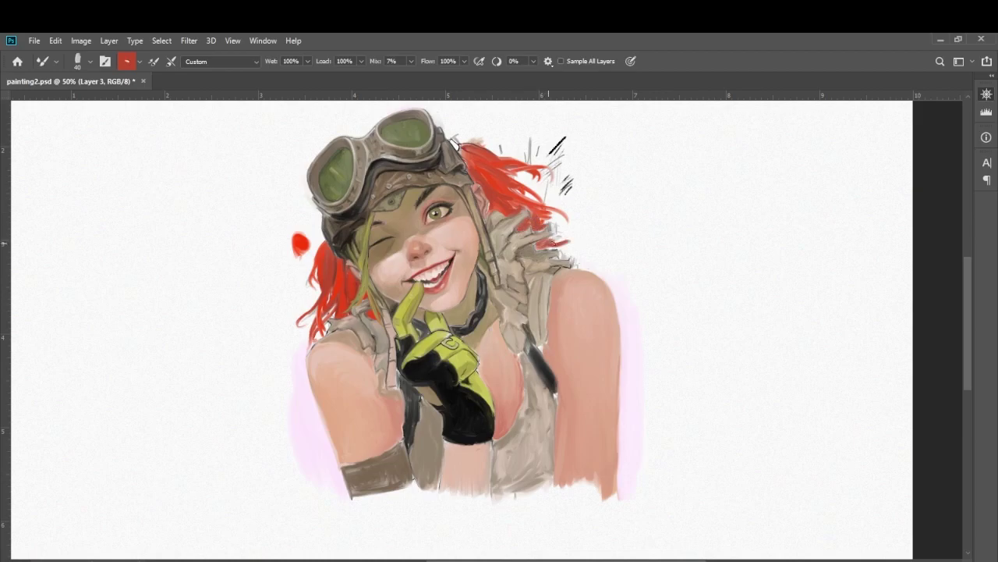
{"action": "mouse_move", "coordinate": [540, 214]}
{"action": "left_mouse_down"}
{"action": "mouse_move", "coordinate": [574, 246]}
{"action": "mouse_move", "coordinate": [564, 251]}
{"action": "left_mouse_up"}
{"action": "left_click", "coordinate": [346, 258], "text": "alt"}
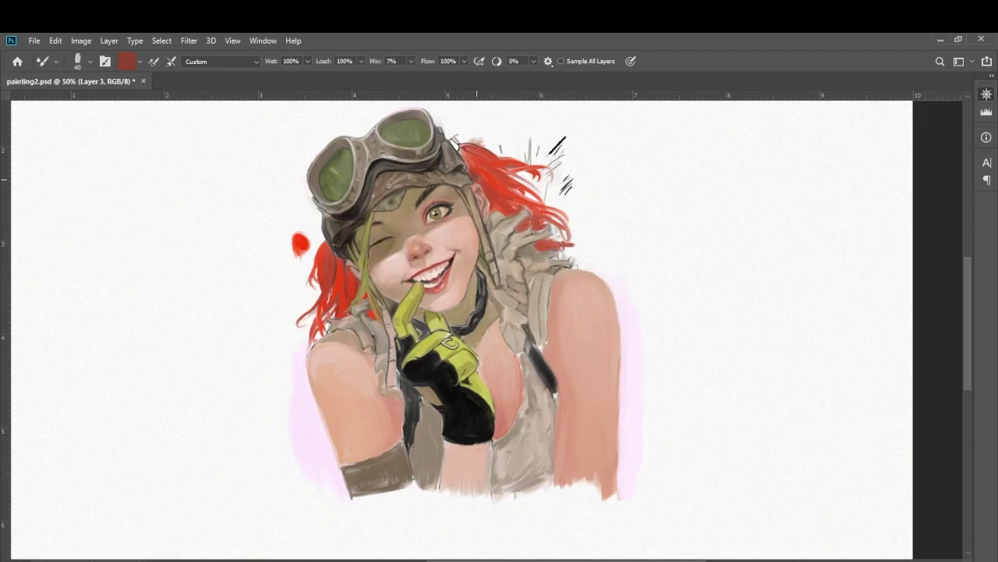
- At a 30 px brush, blend the armband and paint dark vertical strap lines below the glove
{"action": "left_click", "coordinate": [501, 209], "text": "alt"}
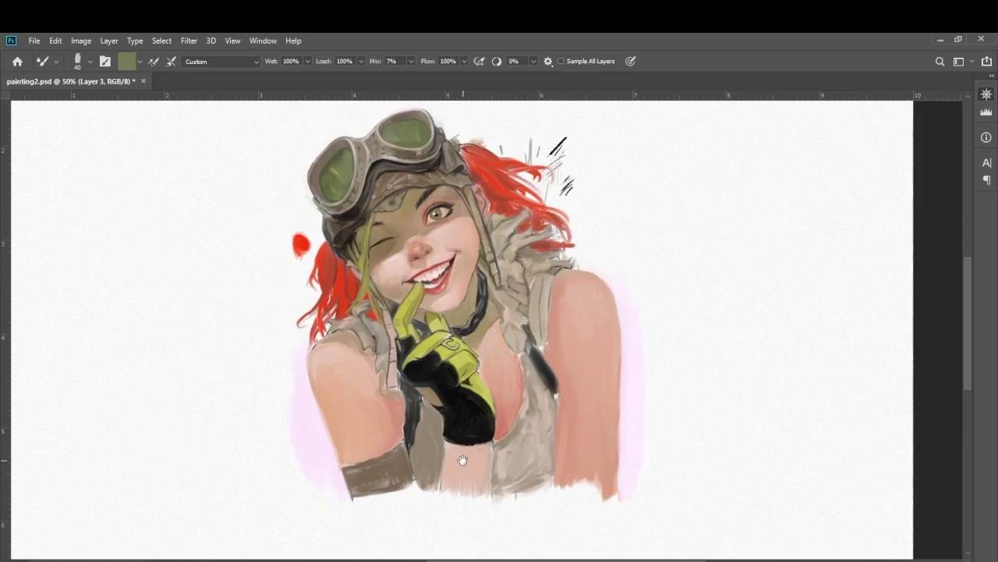
{"action": "left_click_drag", "start_coordinate": [400, 394], "coordinate": [431, 298]}
{"action": "key", "text": "bracketright"}
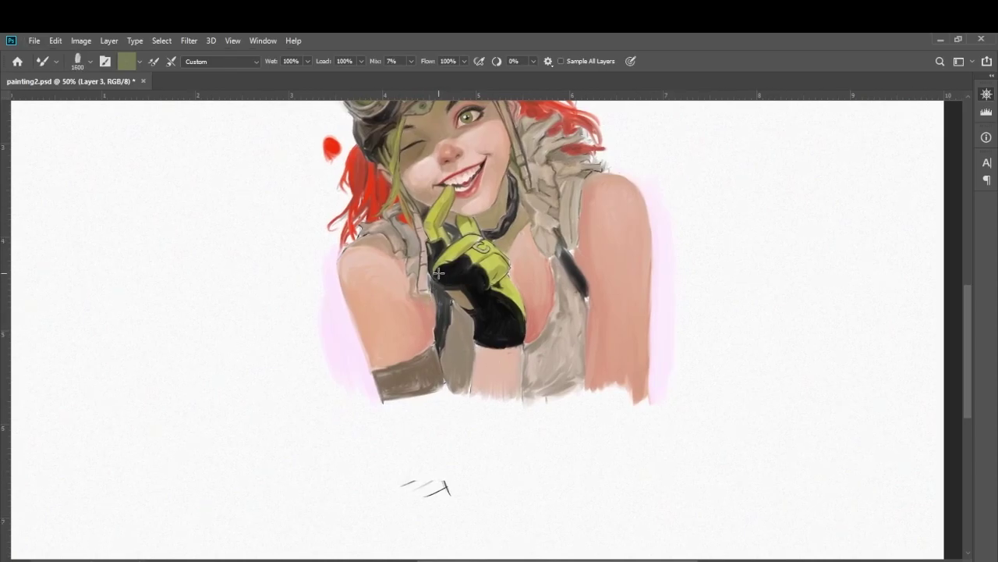
{"action": "key", "text": "bracketright"}
{"action": "left_click_drag", "start_coordinate": [449, 314], "coordinate": [444, 298]}
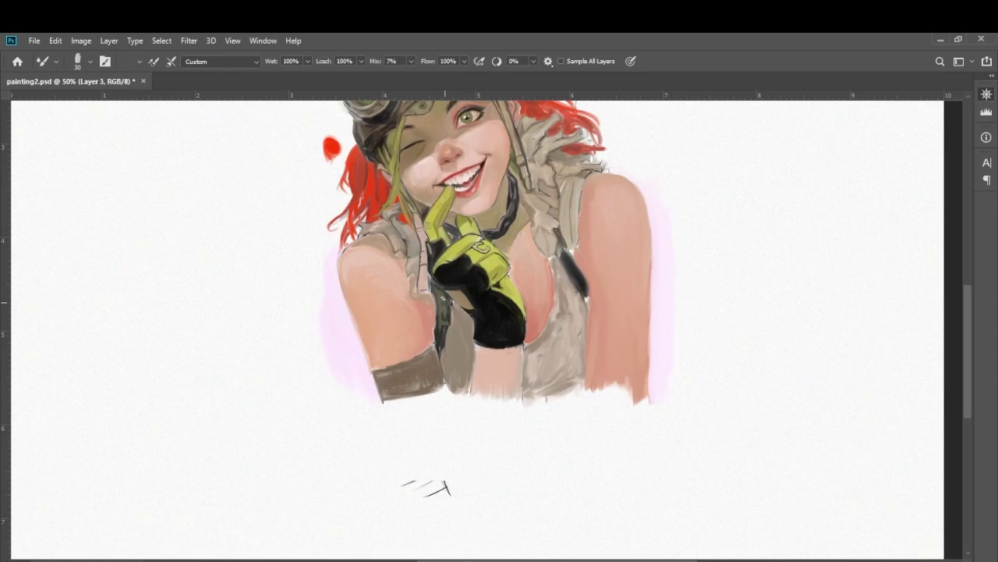
{"action": "left_click", "coordinate": [441, 339], "text": "alt"}
{"action": "left_click_drag", "start_coordinate": [440, 348], "coordinate": [443, 385]}
{"action": "mouse_move", "coordinate": [431, 342]}
{"action": "left_mouse_down"}
{"action": "mouse_move", "coordinate": [383, 369]}
{"action": "mouse_move", "coordinate": [445, 382]}
{"action": "left_mouse_up"}
{"action": "left_click", "coordinate": [483, 335], "text": "alt"}
{"action": "left_click_drag", "start_coordinate": [478, 344], "coordinate": [465, 399]}
{"action": "left_click_drag", "start_coordinate": [522, 343], "coordinate": [521, 406]}
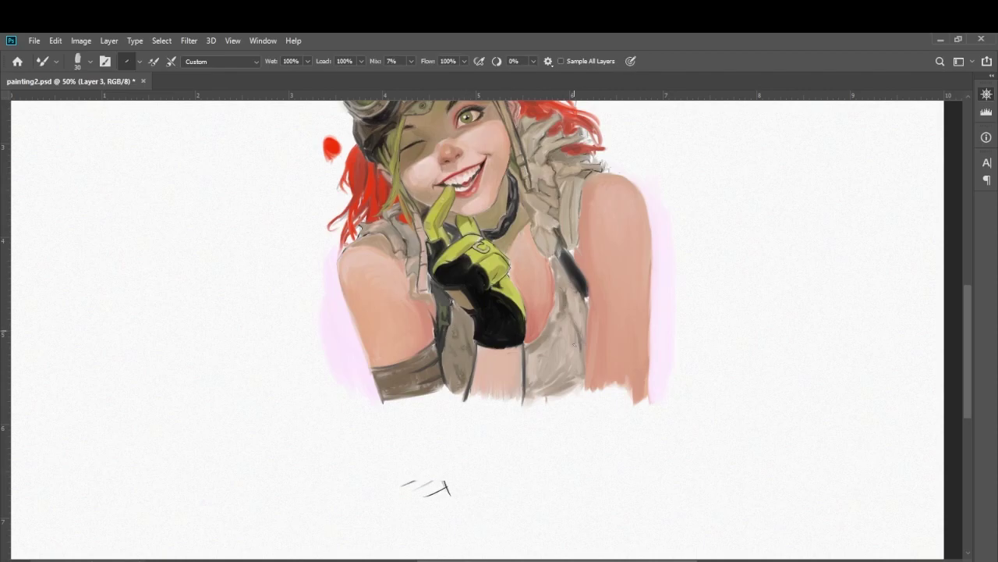
- Paint light beige strokes across the vest
{"action": "mouse_move", "coordinate": [584, 294]}
{"action": "left_mouse_down"}
{"action": "mouse_move", "coordinate": [502, 329]}
{"action": "mouse_move", "coordinate": [502, 349]}
{"action": "left_mouse_up"}
{"action": "left_click", "coordinate": [496, 289], "text": "alt"}
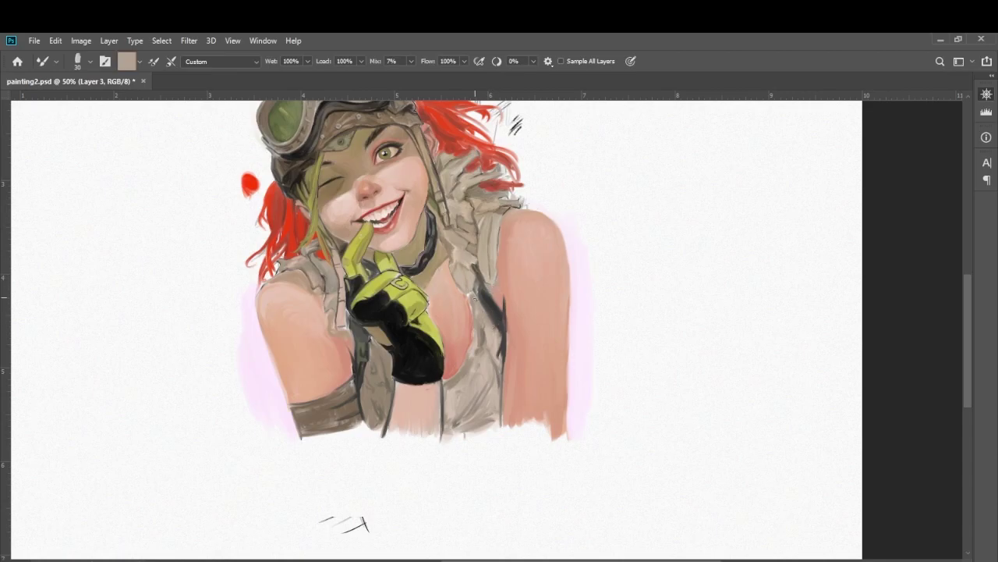
{"action": "mouse_move", "coordinate": [435, 386]}
{"action": "left_mouse_down"}
{"action": "mouse_move", "coordinate": [484, 231]}
{"action": "mouse_move", "coordinate": [556, 214]}
{"action": "left_mouse_up"}
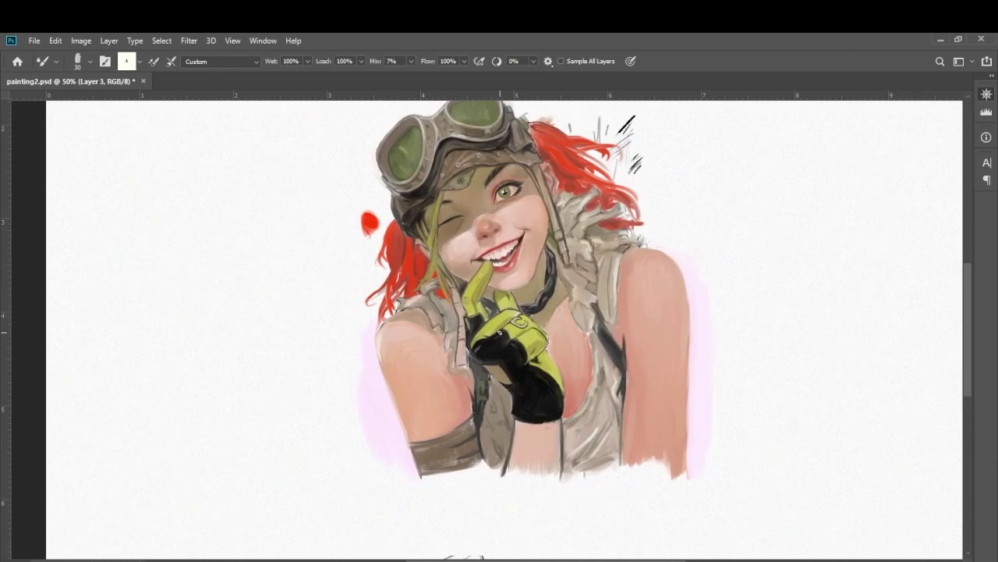
- Soften the black glove's right edge and paint a dark line down the vest edge
{"action": "left_click_drag", "start_coordinate": [559, 358], "coordinate": [563, 412]}
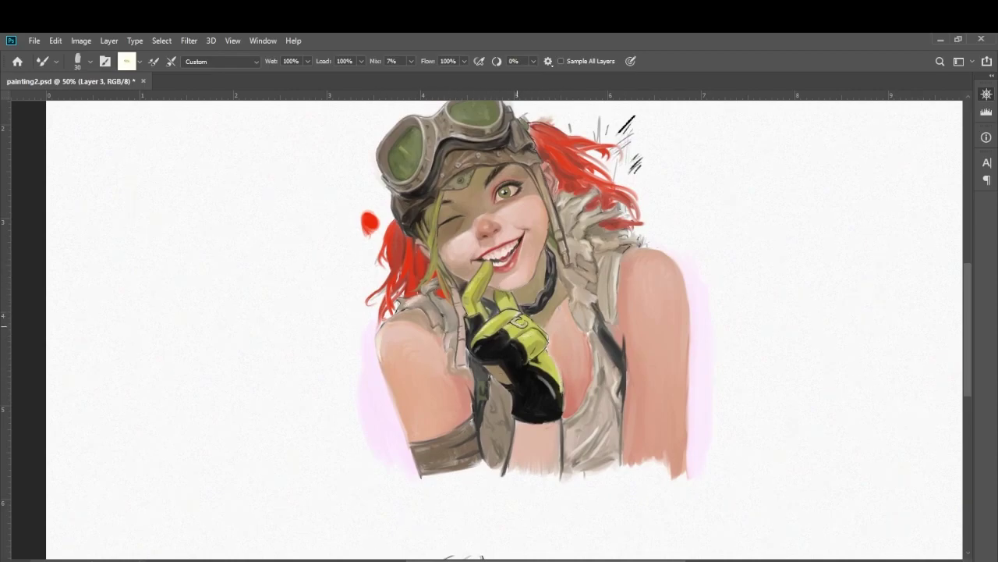
{"action": "left_click_drag", "start_coordinate": [423, 136], "coordinate": [382, 166]}
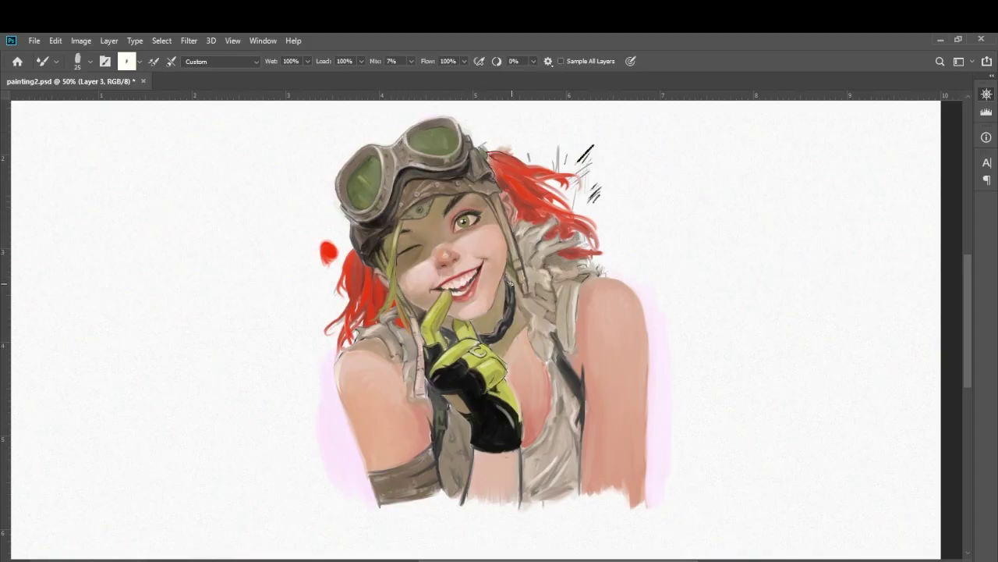
{"action": "left_click", "coordinate": [456, 319], "text": "alt"}
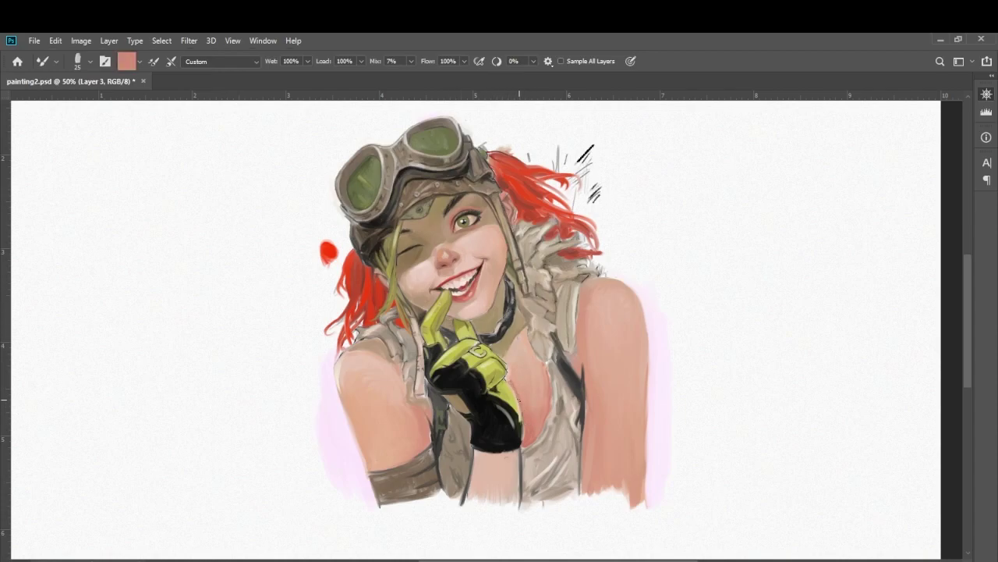
{"action": "left_click", "coordinate": [460, 407], "text": "alt"}
{"action": "left_click_drag", "start_coordinate": [550, 363], "coordinate": [534, 436]}
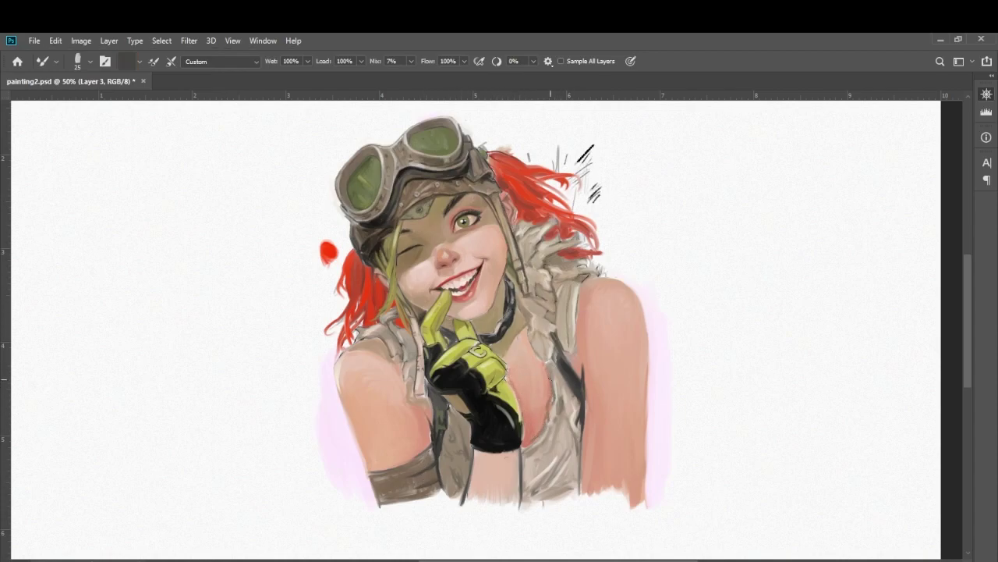
- Add small beige touches to the vest with a 20 px brush and blend the red hair near the ear
{"action": "left_click", "coordinate": [569, 321], "text": "alt"}
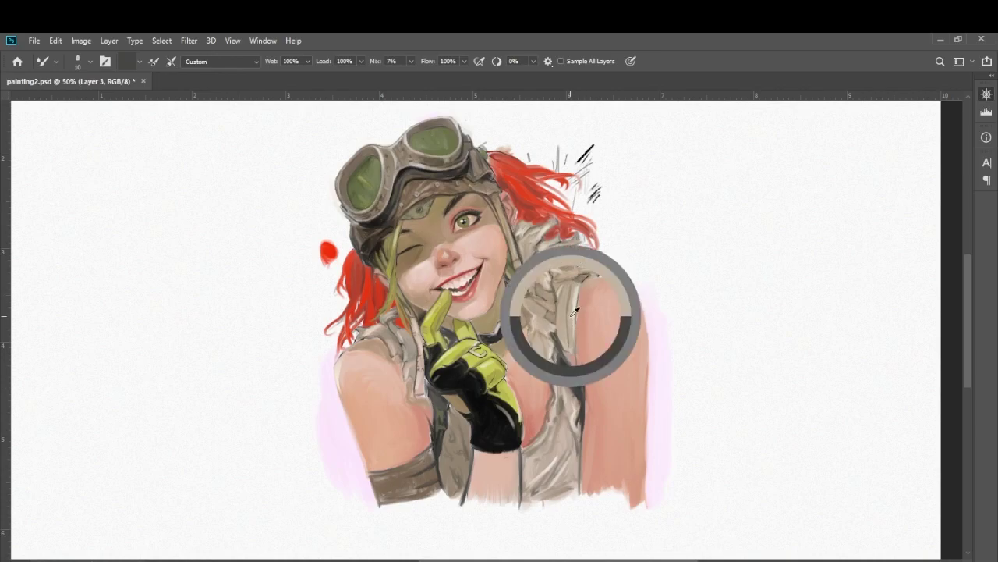
{"action": "key", "text": "bracketright"}
{"action": "mouse_move", "coordinate": [555, 356]}
{"action": "left_mouse_down"}
{"action": "mouse_move", "coordinate": [577, 381]}
{"action": "mouse_move", "coordinate": [567, 352]}
{"action": "left_mouse_up"}
{"action": "left_click", "coordinate": [384, 275], "text": "alt"}
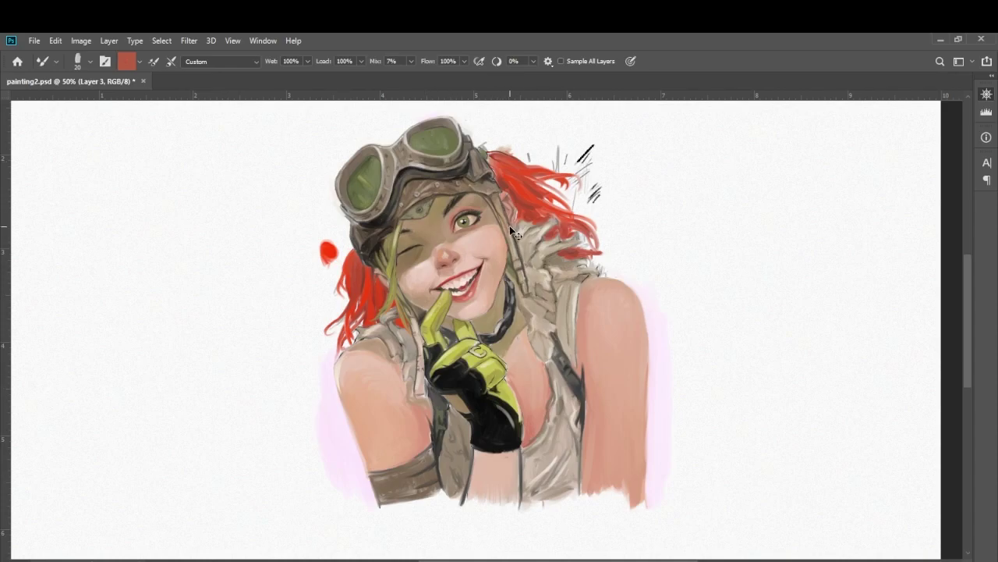
{"action": "left_click_drag", "start_coordinate": [550, 183], "coordinate": [413, 244]}
{"action": "left_click", "coordinate": [537, 275], "text": "alt"}
{"action": "left_click", "coordinate": [521, 242], "text": "alt"}
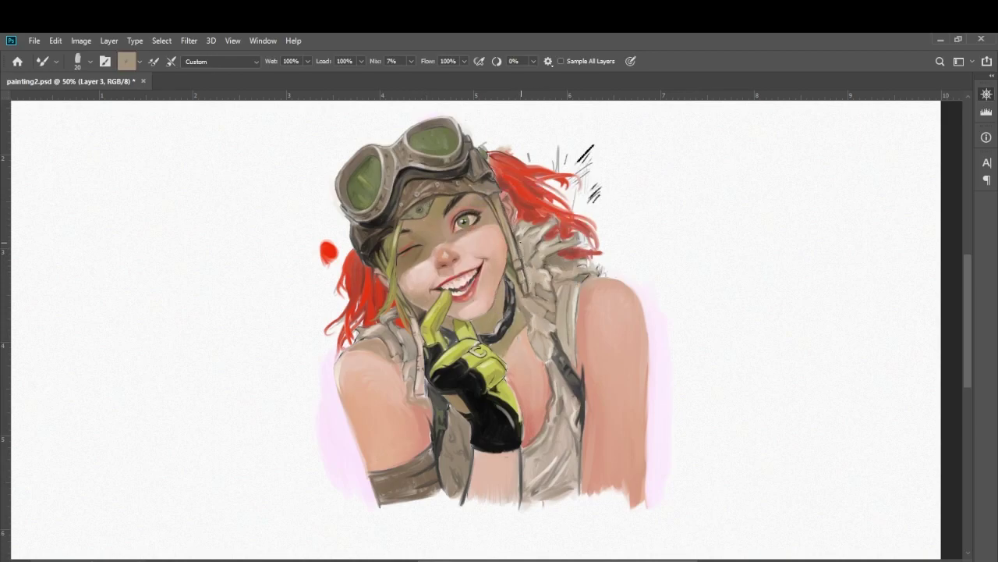